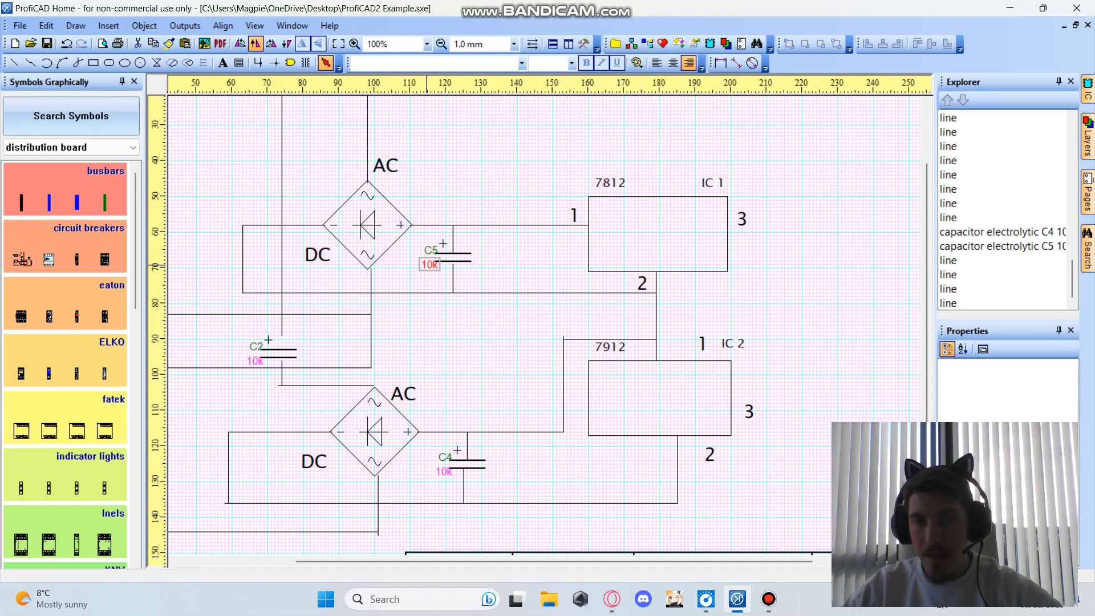
# Step: Rename capacitor C5 at the upper bridge rectifier's output as C1
pyautogui.click(451, 251)
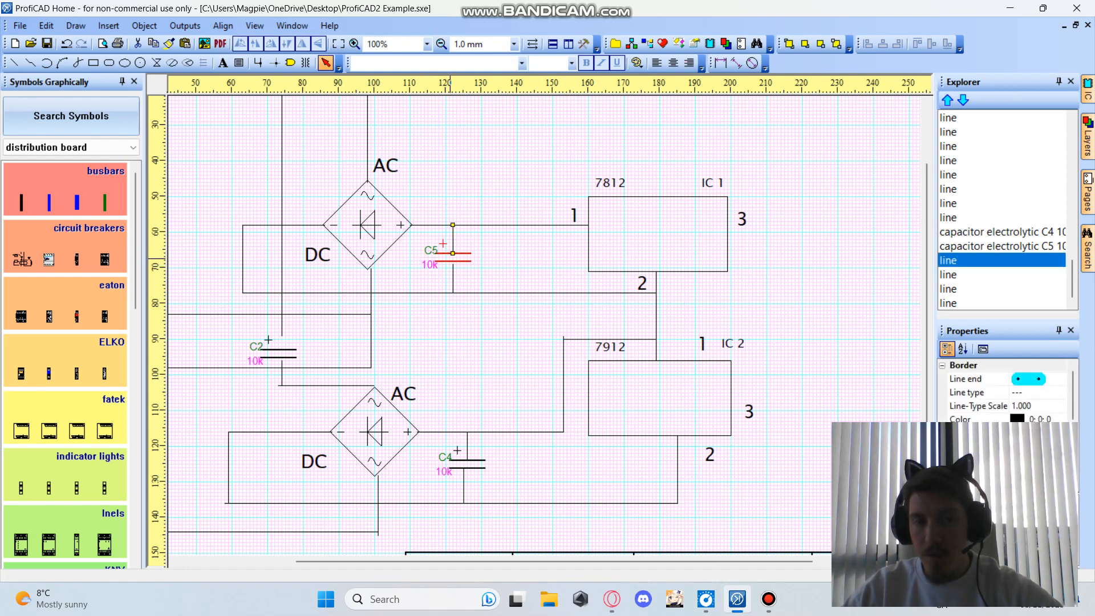
pyautogui.click(450, 255)
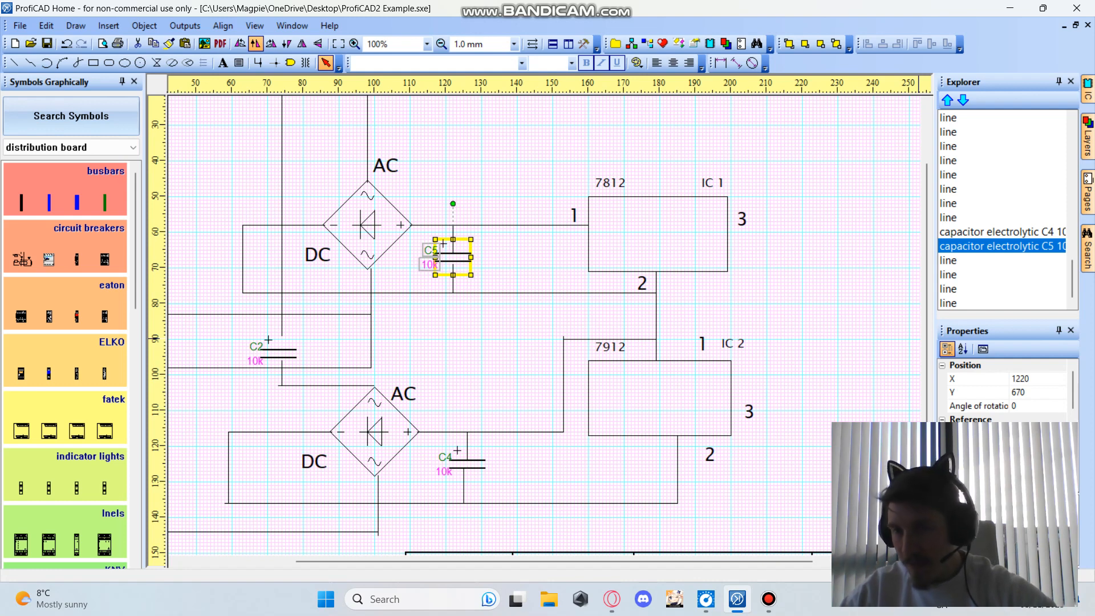
pyautogui.click(1032, 448)
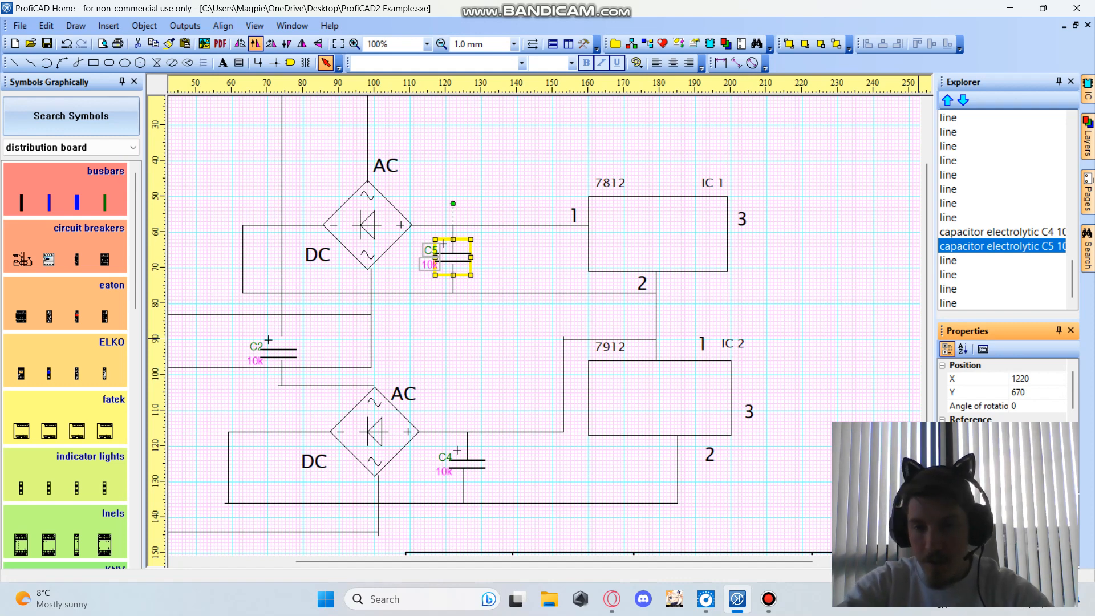
pyautogui.click(856, 423)
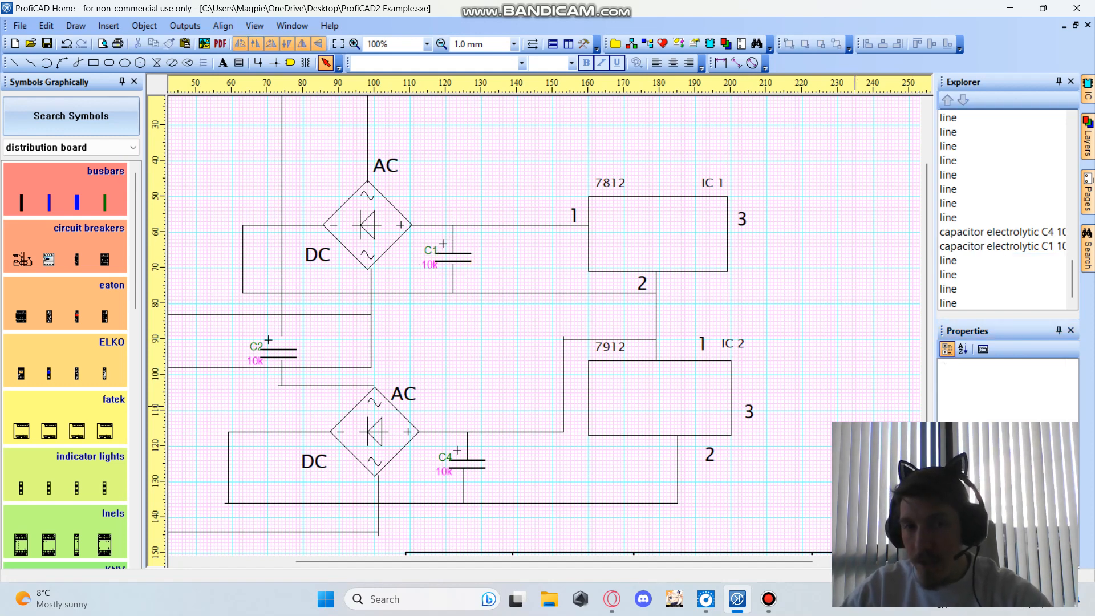
# Step: Set the value of capacitor C1 beside the upper bridge to 100uF and save the drawing
pyautogui.click(454, 254)
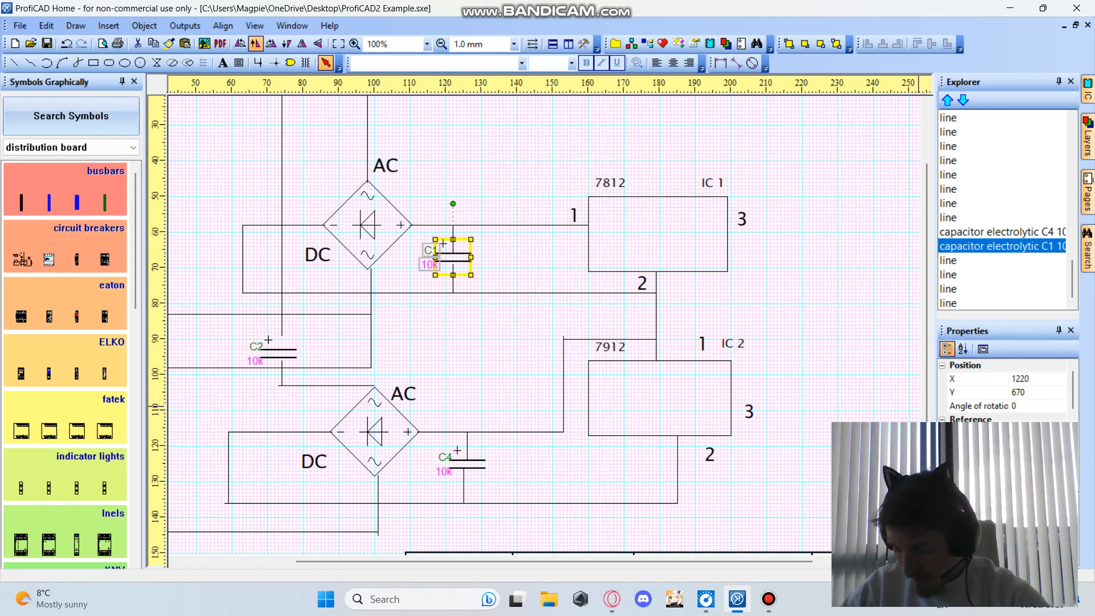
pyautogui.scroll(-1, 1004, 388)
pyautogui.click(1027, 434)
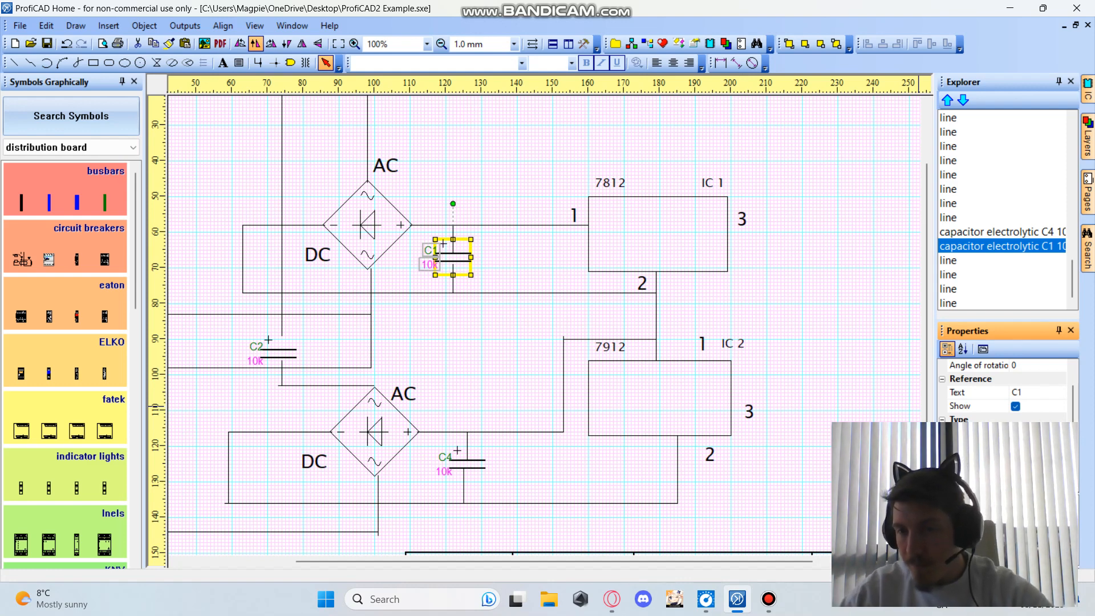
pyautogui.click(791, 331)
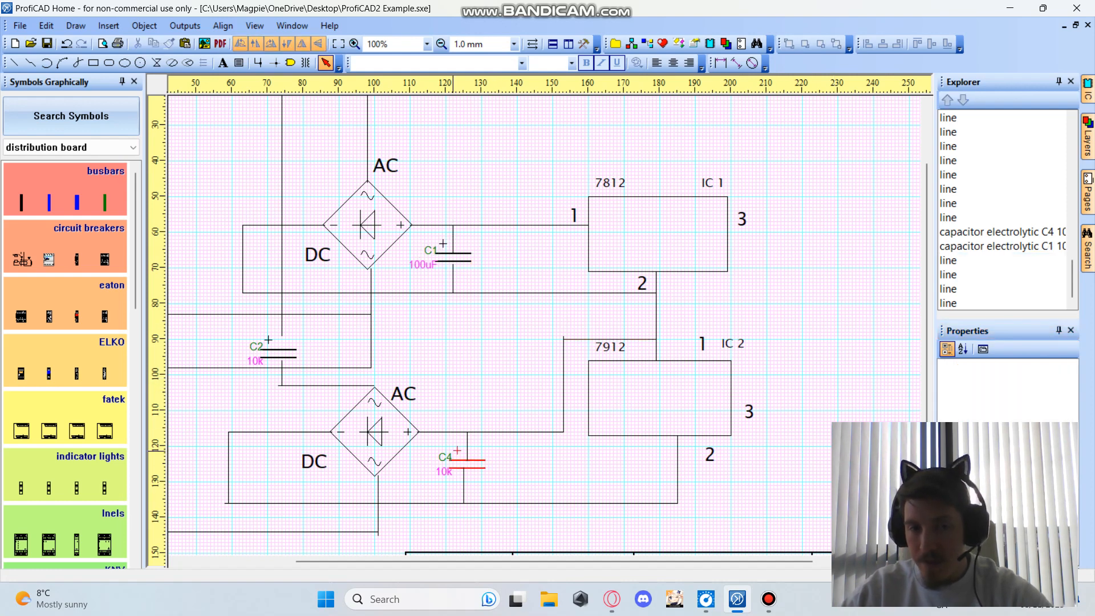
pyautogui.hotkey('ctrl', 's')
# Step: Rename capacitor C4 at the lower bridge rectifier's output as C2
pyautogui.click(444, 455)
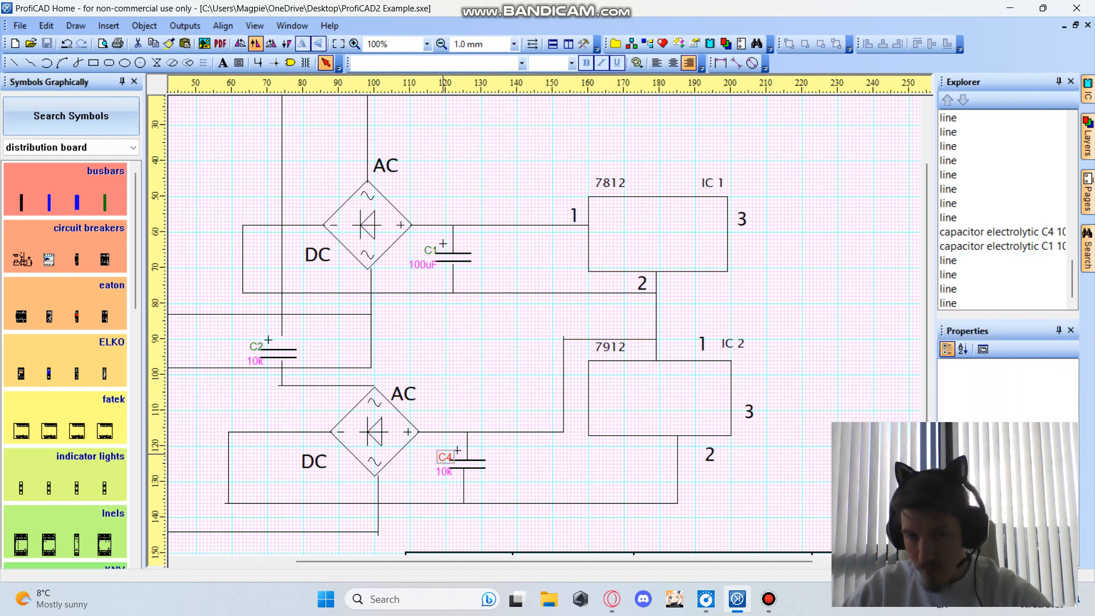
pyautogui.click(473, 463)
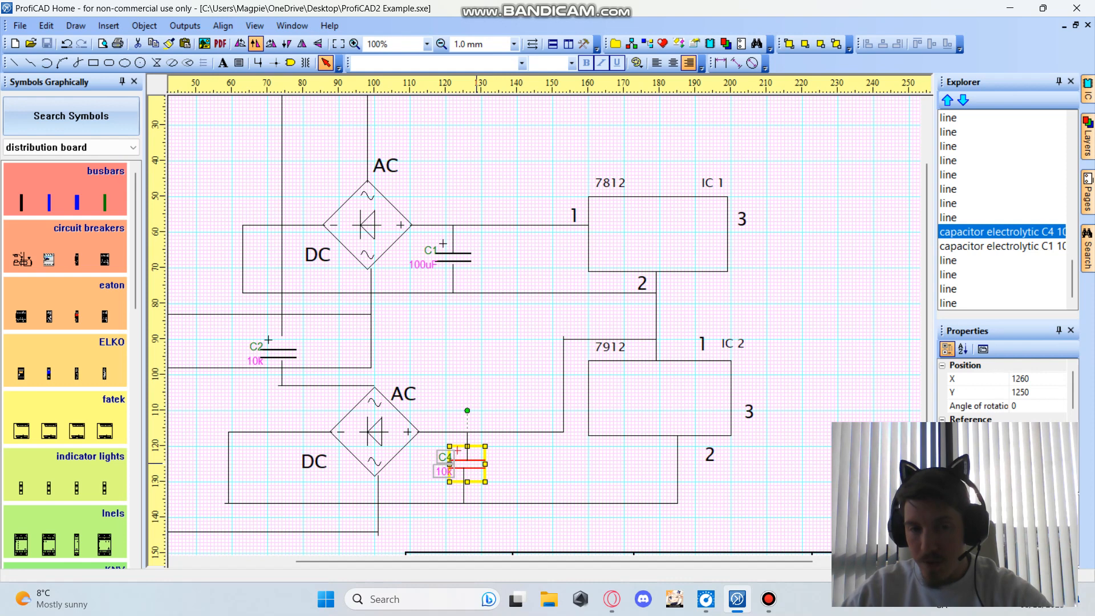
pyautogui.click(1027, 473)
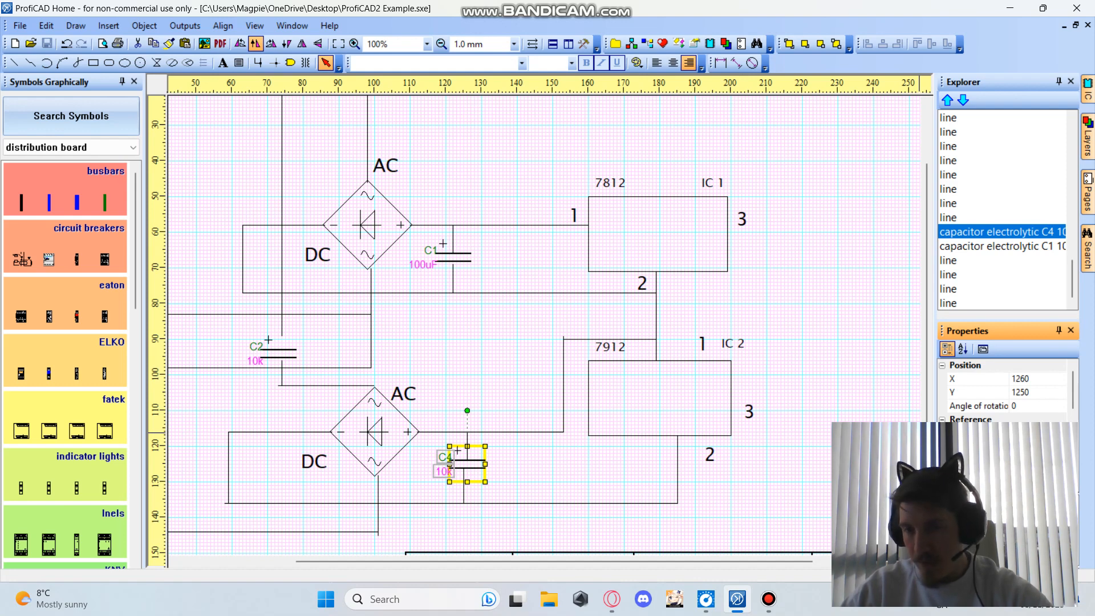
pyautogui.press('Return')
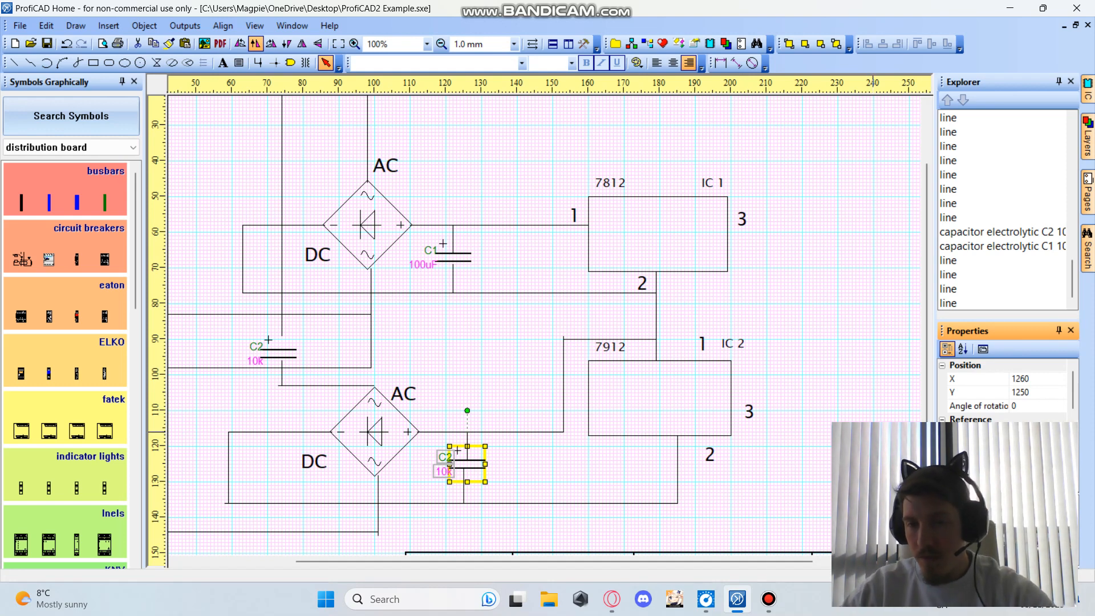
# Step: Set the value of the capacitor at the lower bridge's output to 100uF
pyautogui.scroll(-1, 1004, 388)
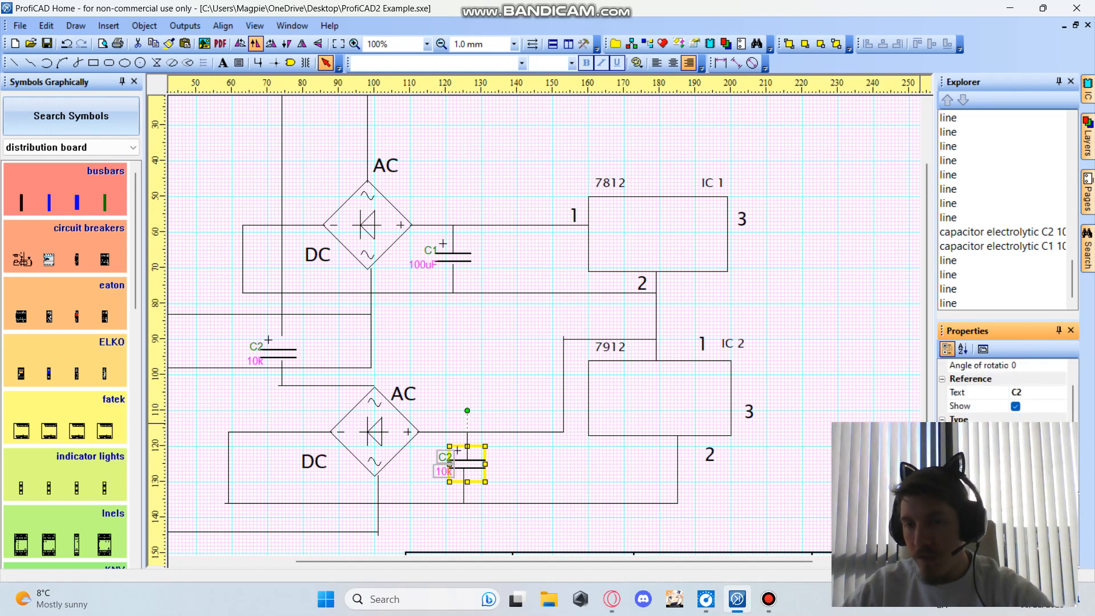
pyautogui.scroll(-1, 1004, 392)
pyautogui.scroll(-2, 1004, 393)
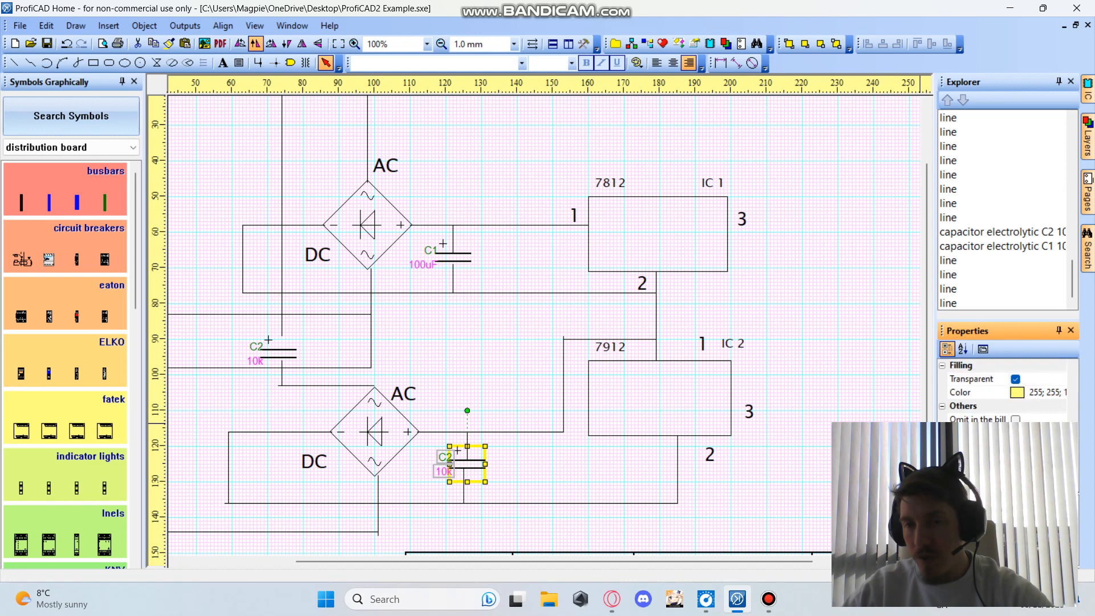
pyautogui.scroll(4, 1004, 392)
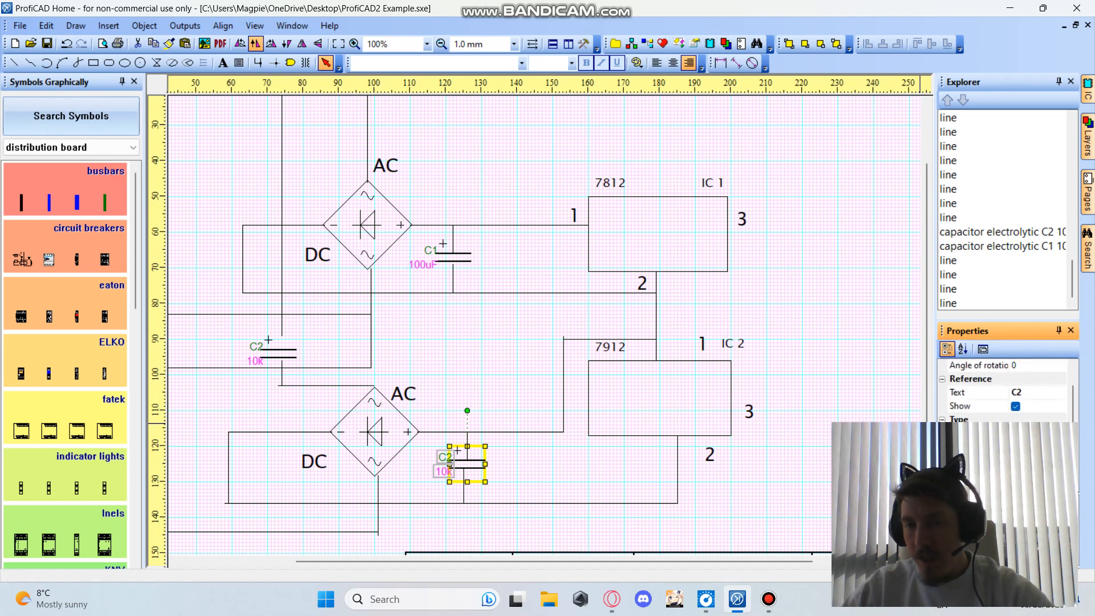
pyautogui.click(854, 440)
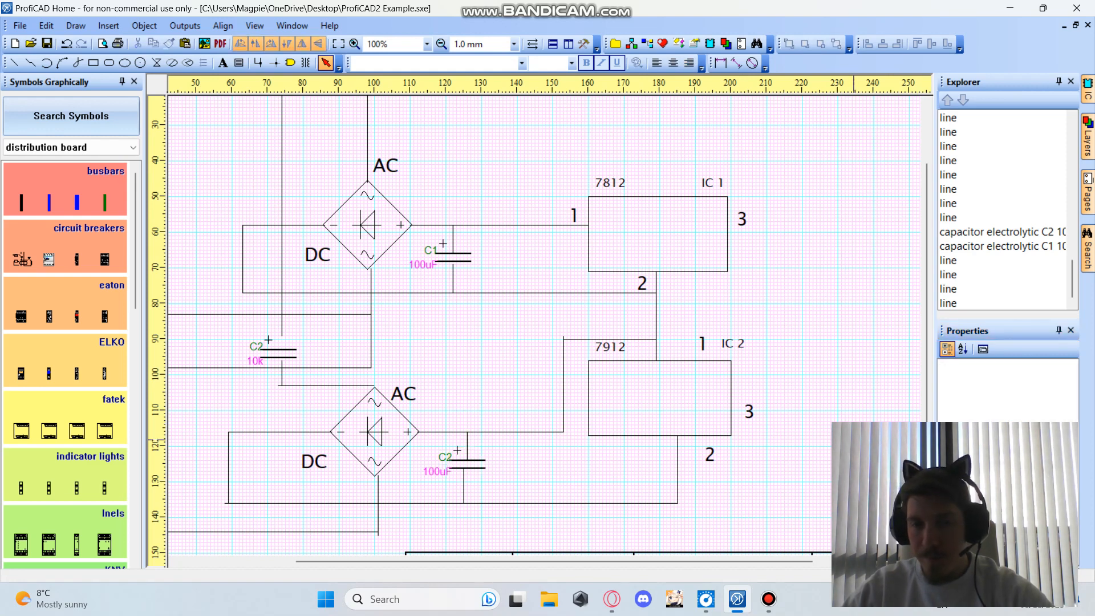
pyautogui.click(76, 361)
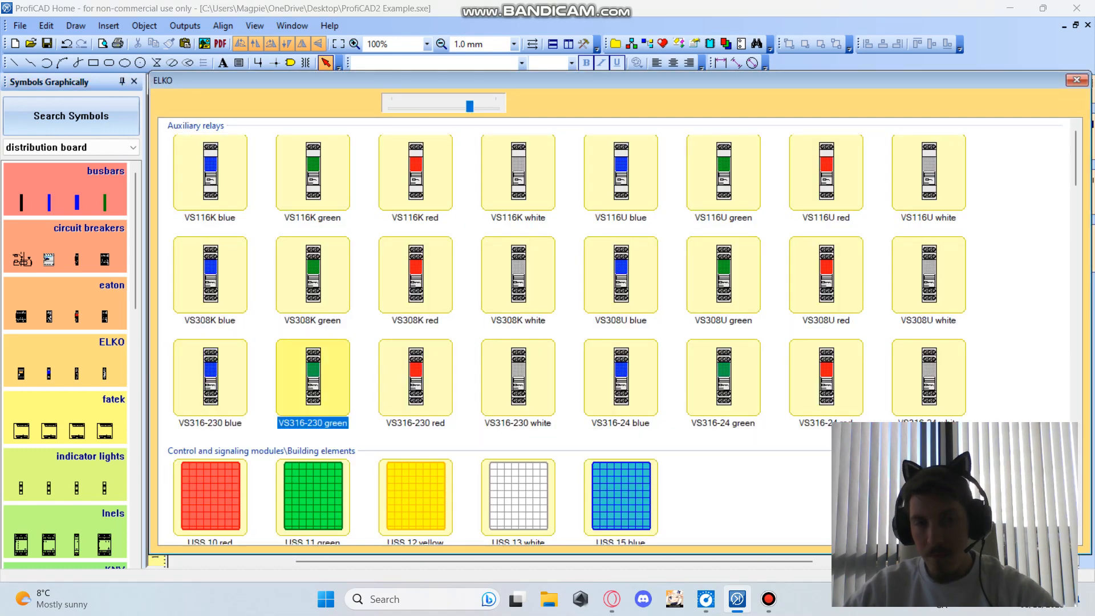
pyautogui.click(415, 275)
pyautogui.click(86, 359)
# Step: Draw short vertical lines closing the gaps between the wire and both plates of the 10k capacitor C2, the upper one about 4 mm long
pyautogui.click(15, 63)
pyautogui.scroll(5, 226, 351)
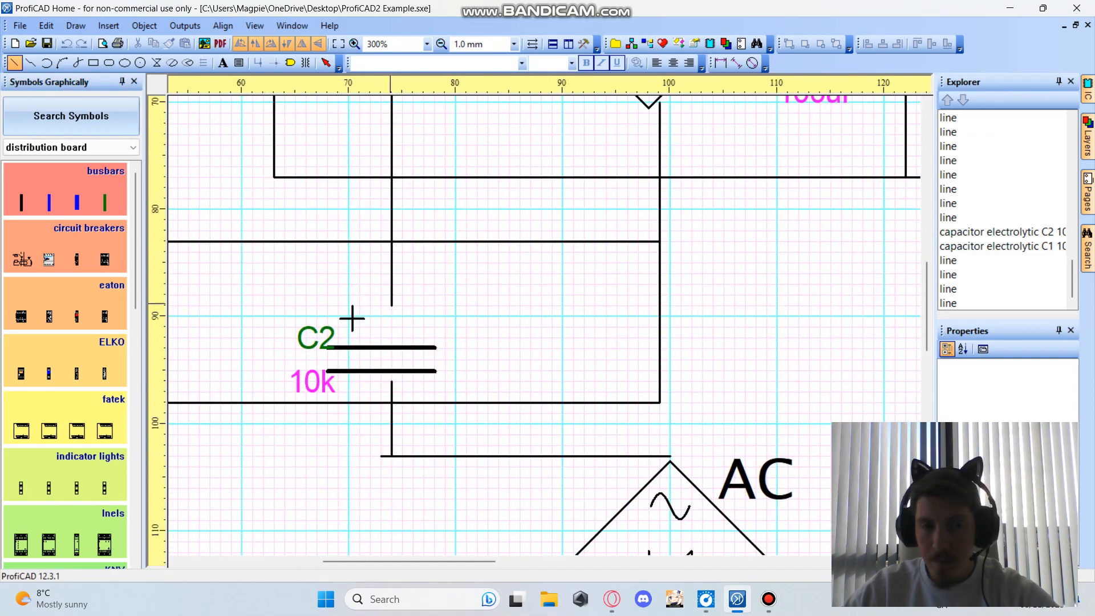
pyautogui.click(392, 306)
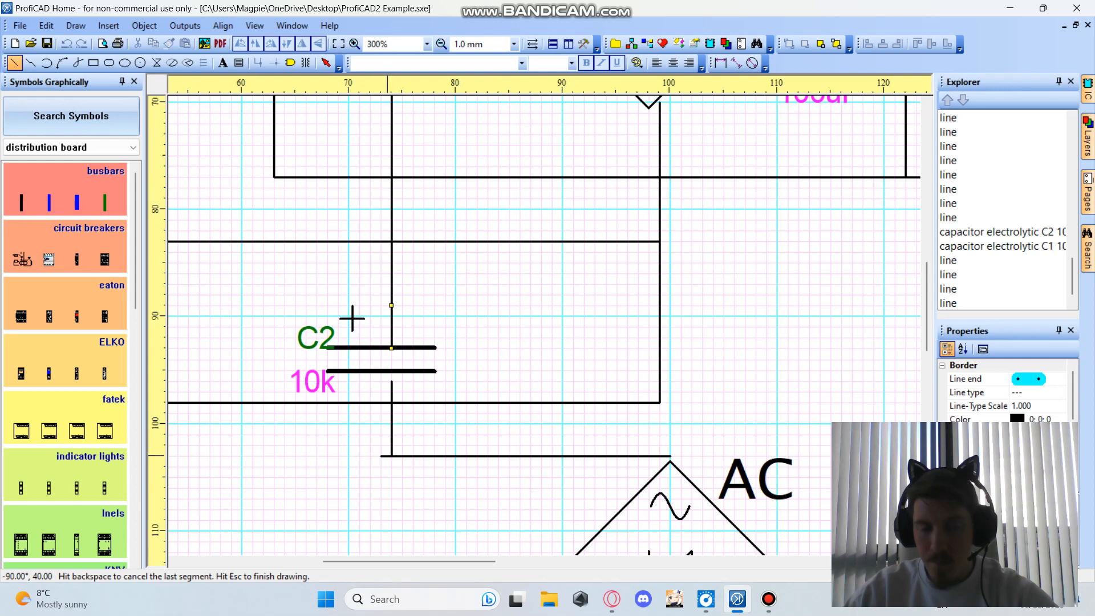
pyautogui.click(391, 380)
pyautogui.press('Escape')
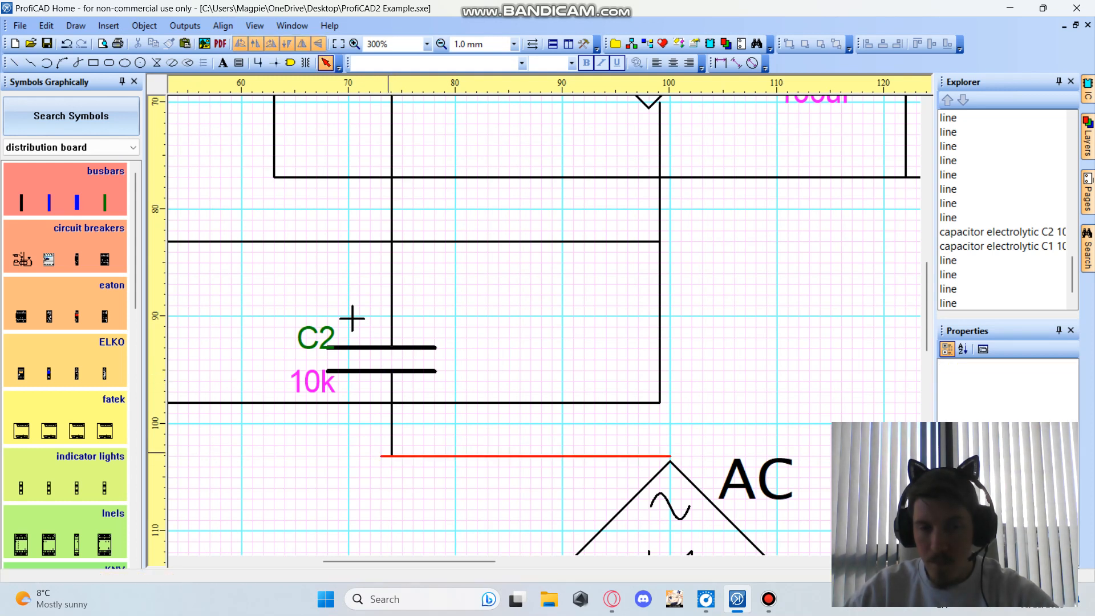
# Step: Shorten the horizontal line below the 10k capacitor so its overhanging end meets the vertical wire
pyautogui.click(383, 456)
pyautogui.moveTo(380, 456); pyautogui.dragTo(392, 456)
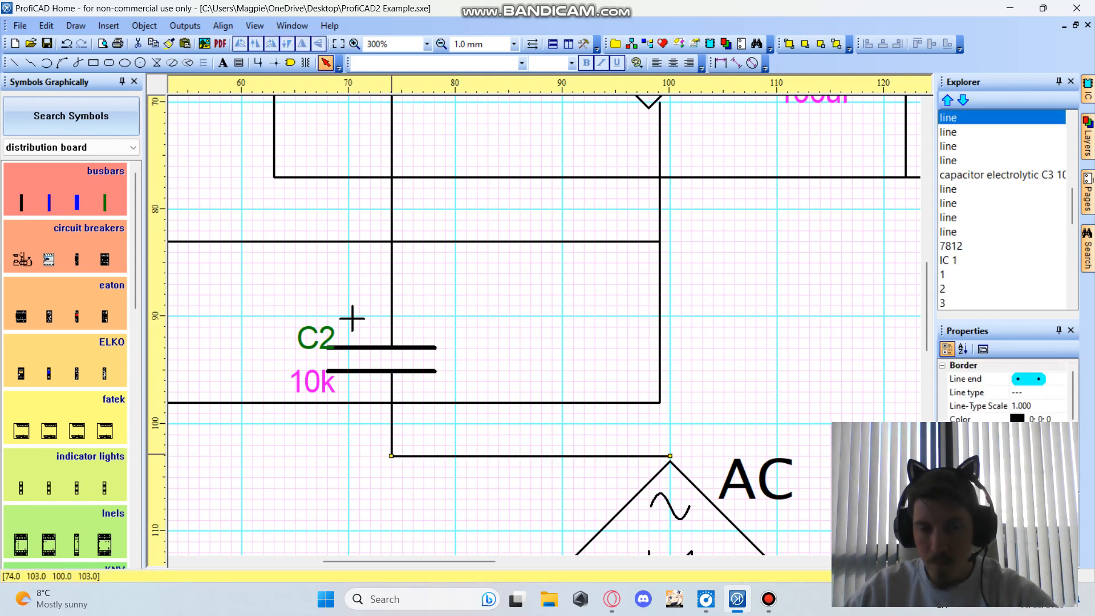
pyautogui.press('Escape')
# Step: Rename the 10k capacitor on the wire between the two bridges as C4 and set its value to 10uF
pyautogui.click(349, 320)
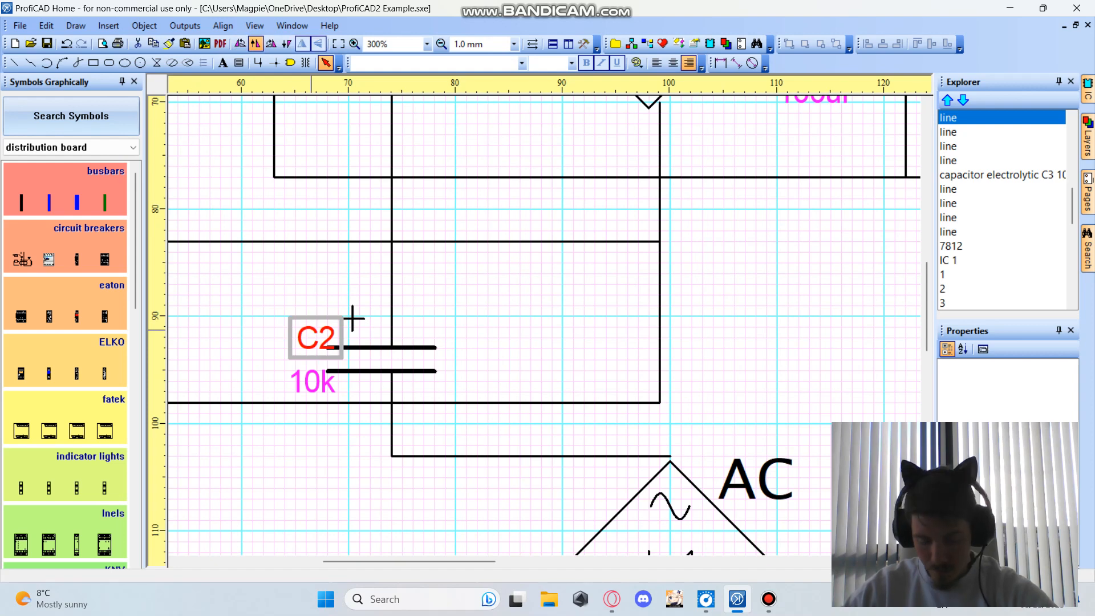
pyautogui.scroll(-4, 352, 318)
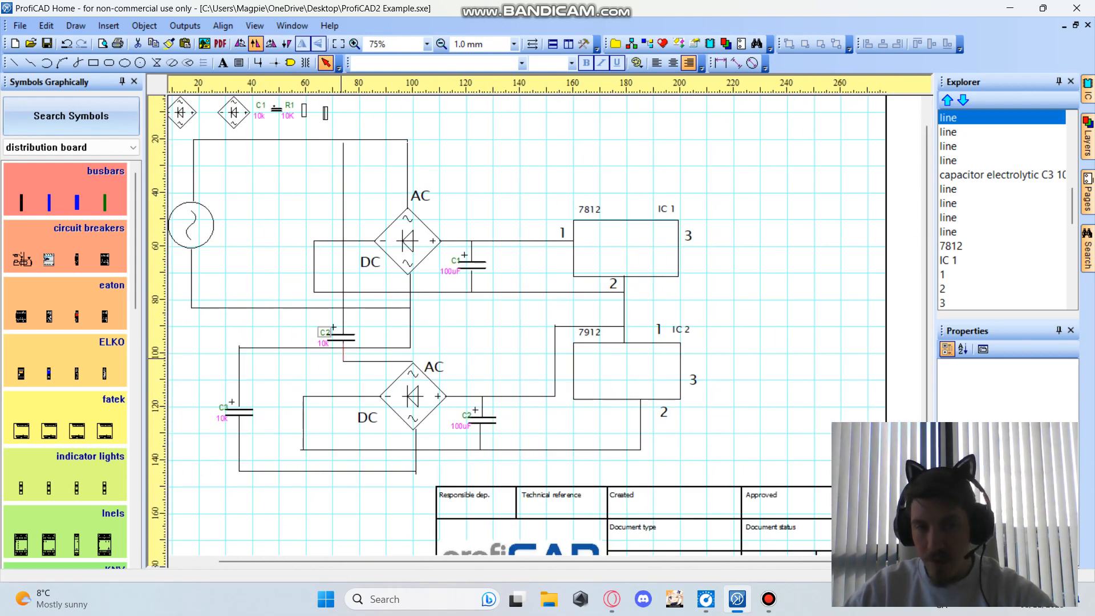
pyautogui.click(342, 337)
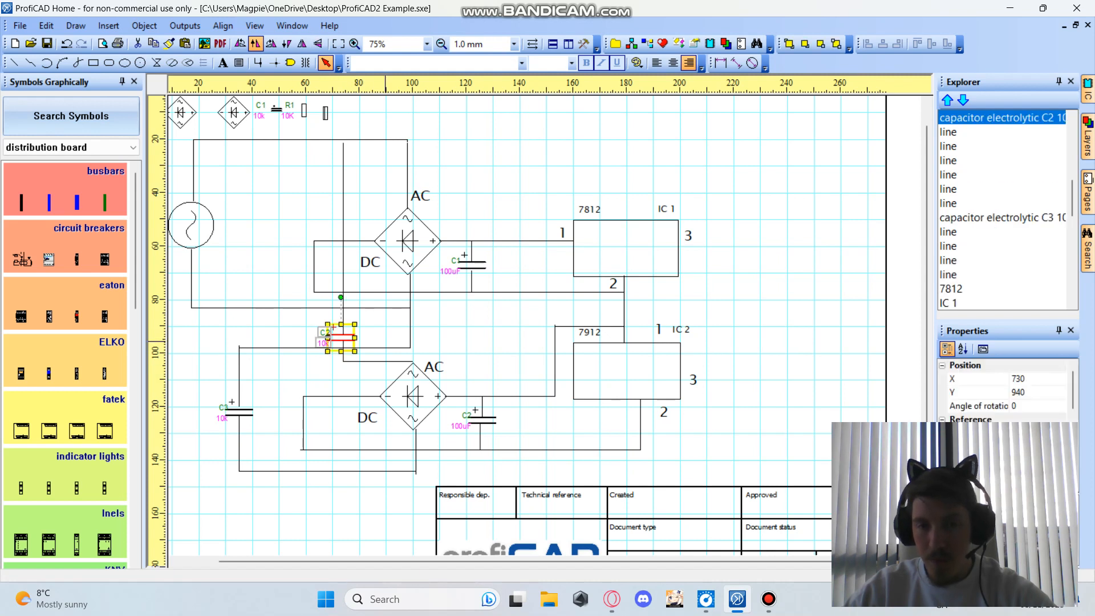
pyautogui.click(1035, 457)
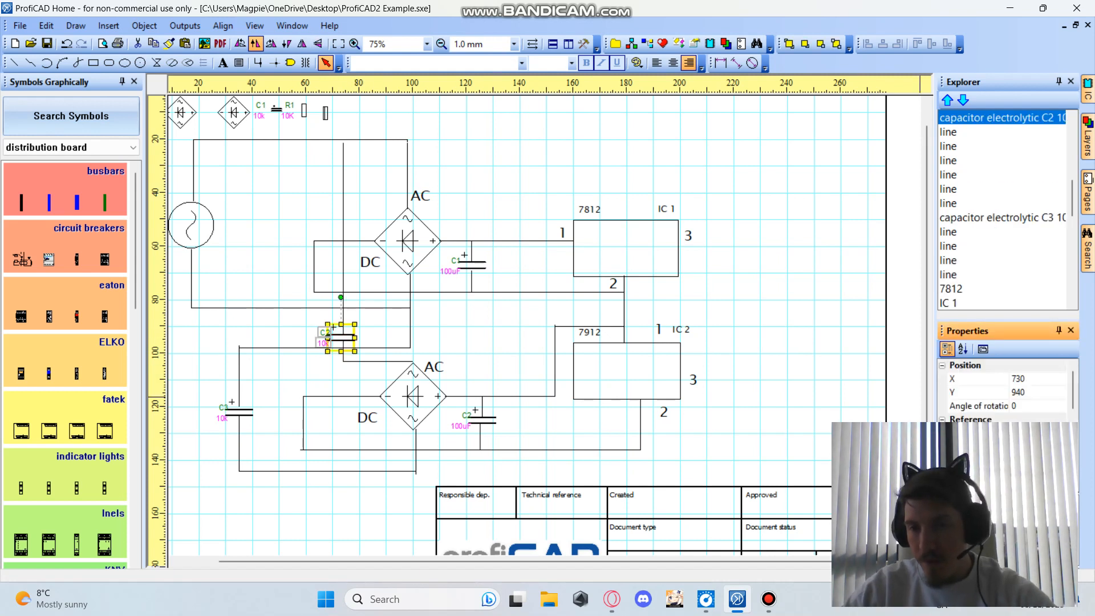
pyautogui.press('Return')
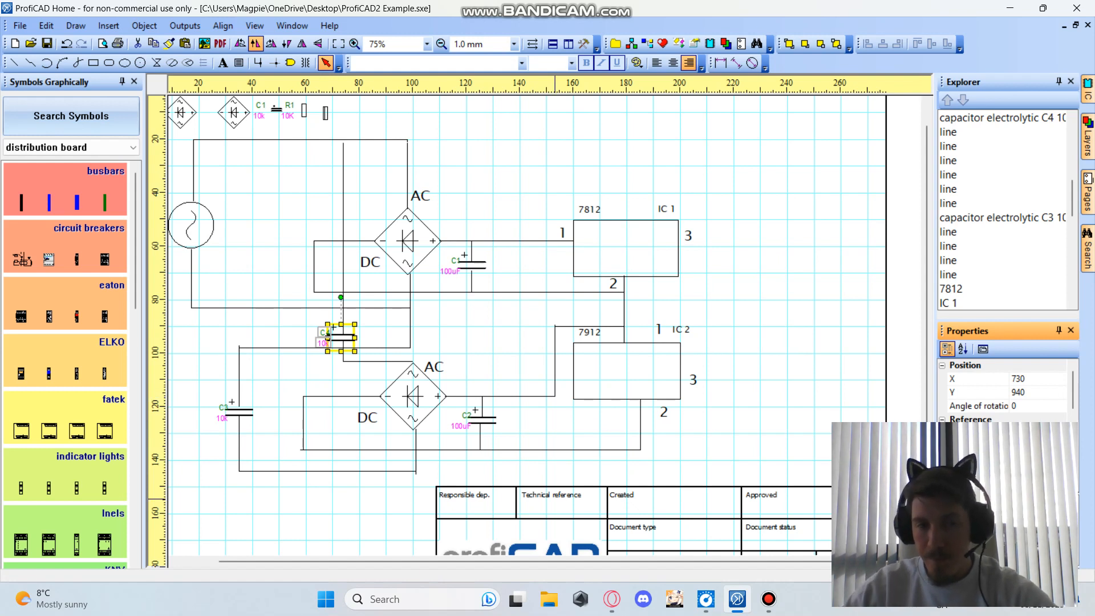
pyautogui.click(225, 406)
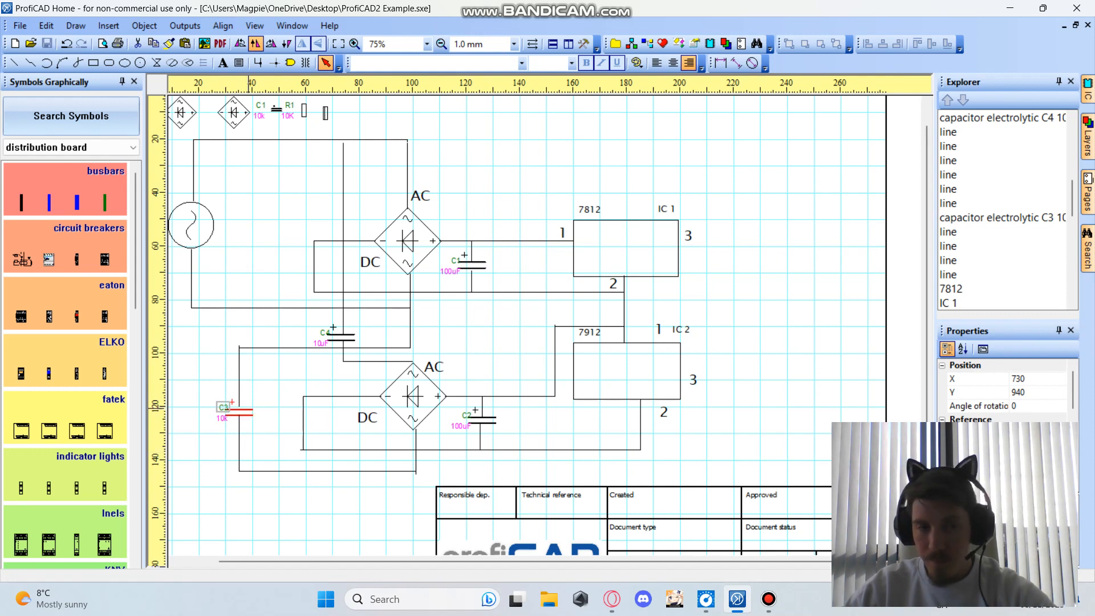
# Step: Set the value of capacitor C3 to 10uF
pyautogui.click(246, 411)
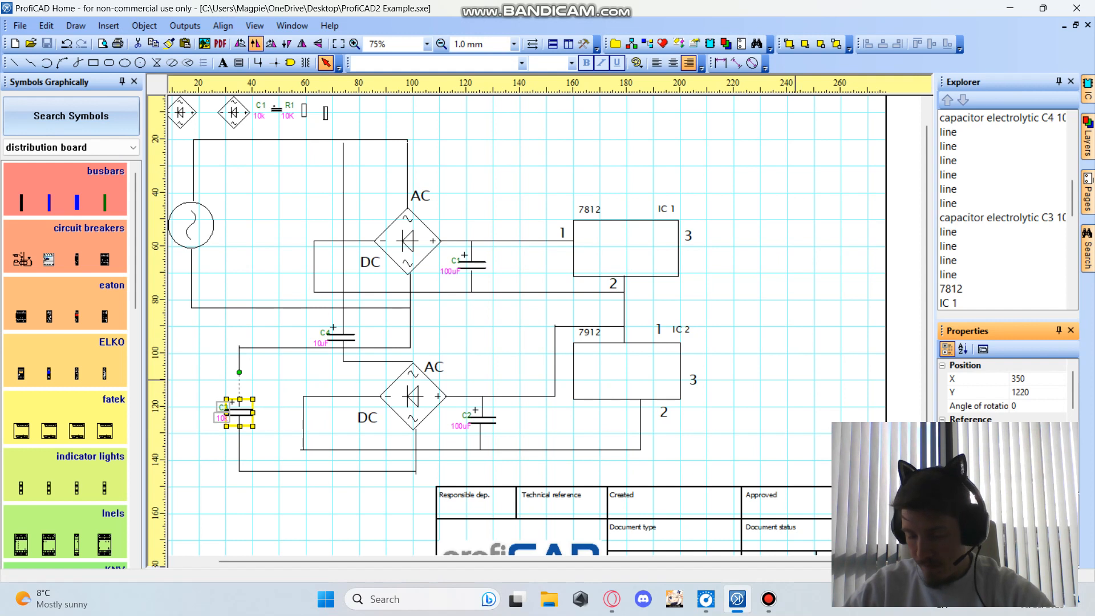
pyautogui.press('Return')
pyautogui.click(429, 364)
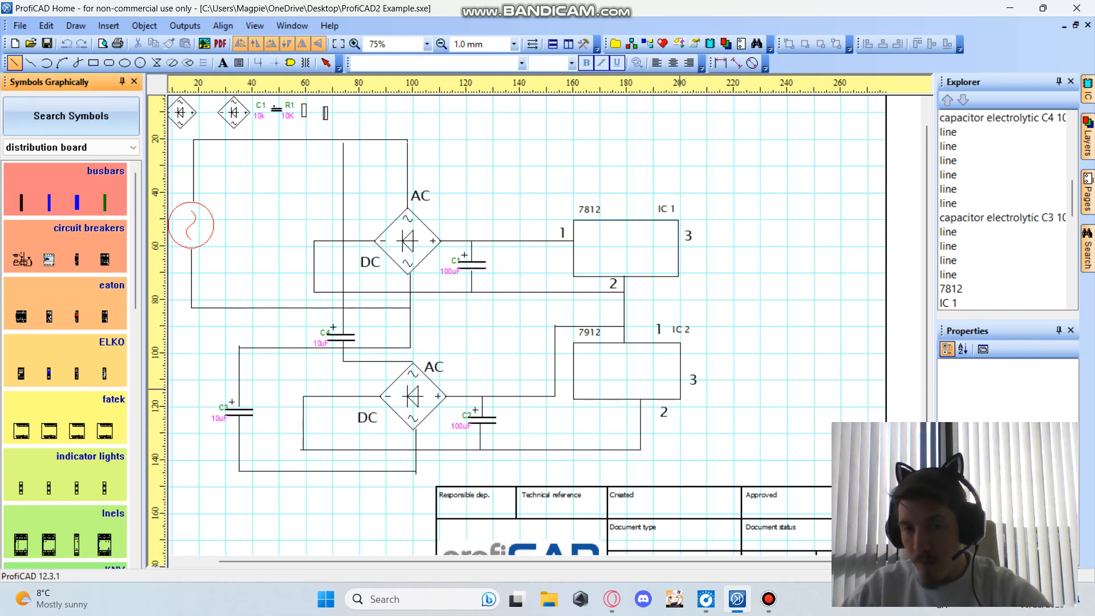
# Step: Draw horizontal output lines from pin 3 of the 7912 (about 50 mm) and pin 3 of the 7812 (about 51 mm)
pyautogui.click(680, 388)
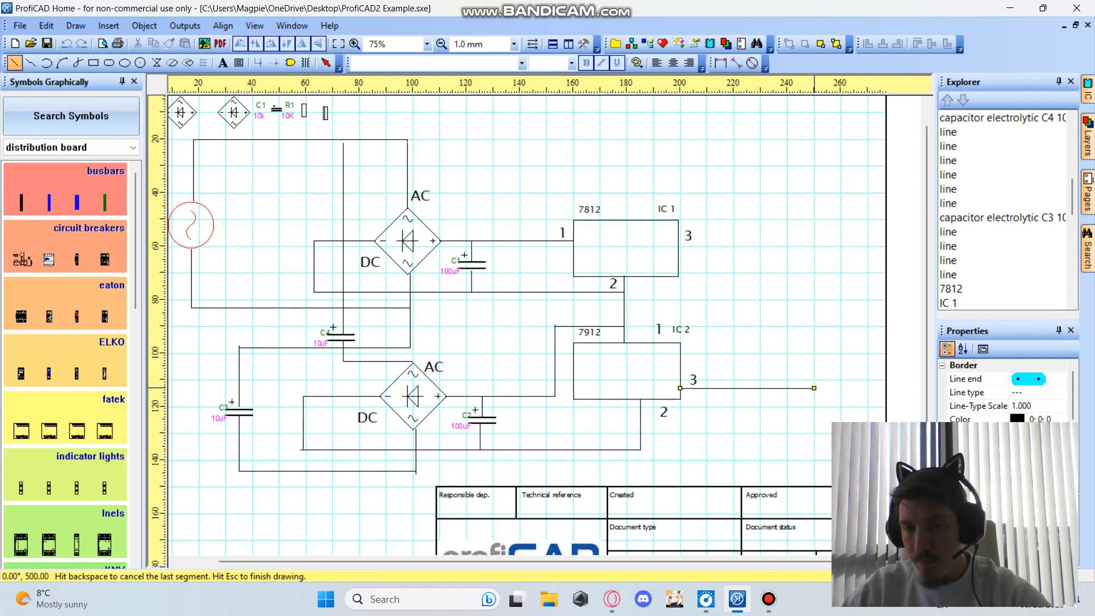
pyautogui.moveTo(677, 256); pyautogui.dragTo(809, 255)
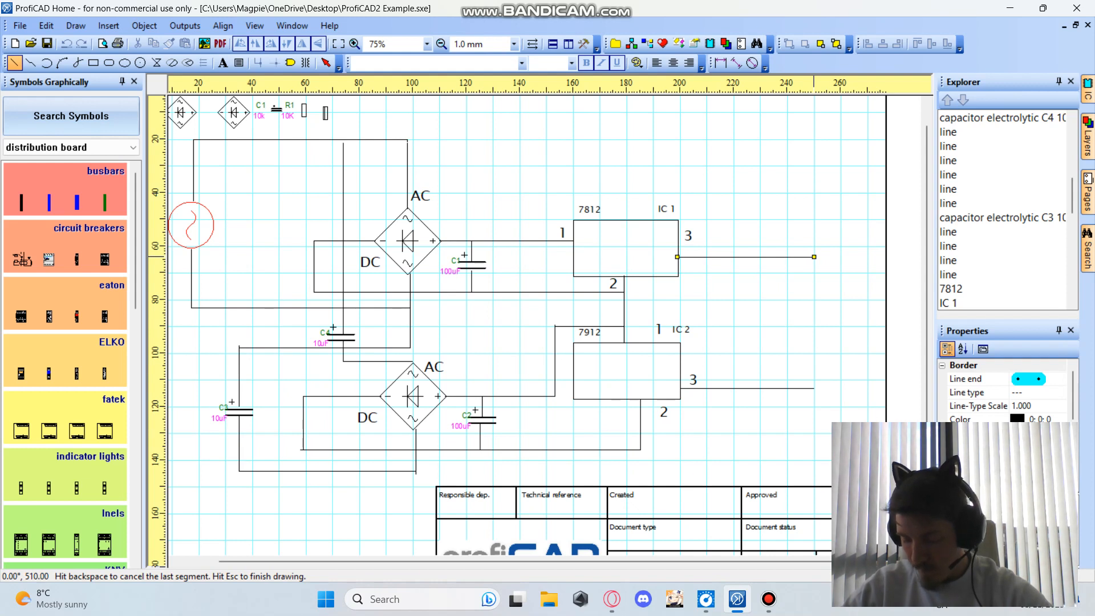
pyautogui.press('Escape')
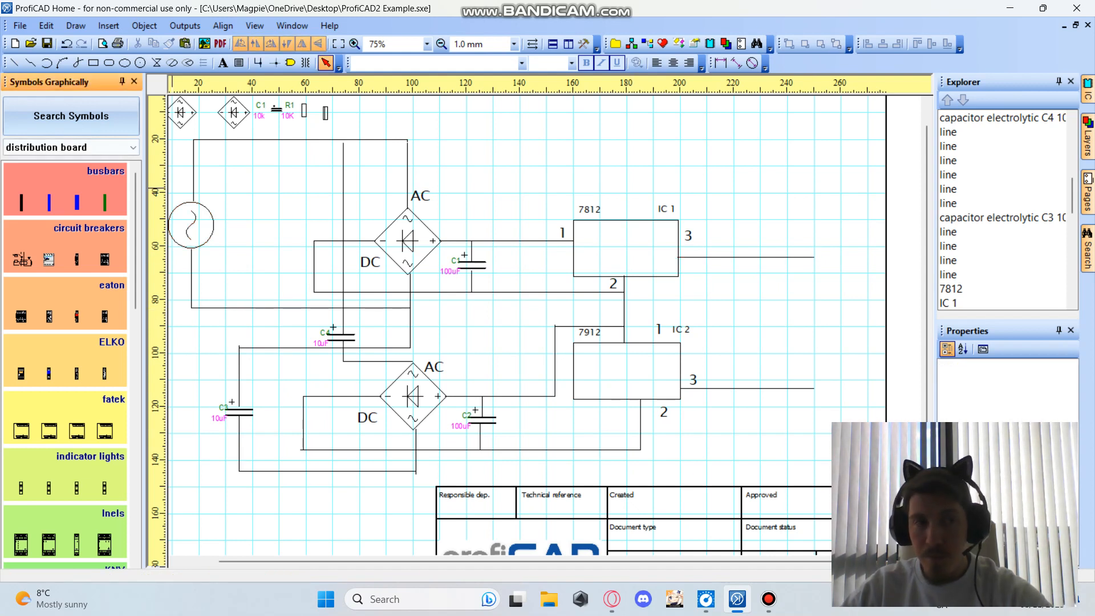
# Step: Draw a horizontal line about 70 mm long from the vertical wire joining the two ICs, ending level with the output lines
pyautogui.click(15, 63)
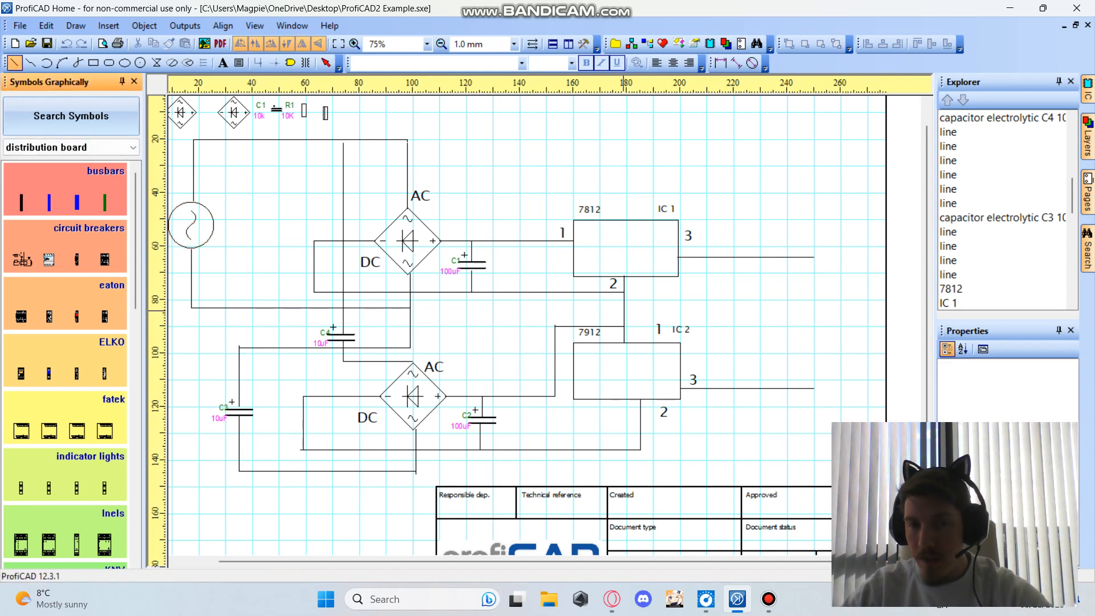
pyautogui.click(624, 310)
pyautogui.click(811, 310)
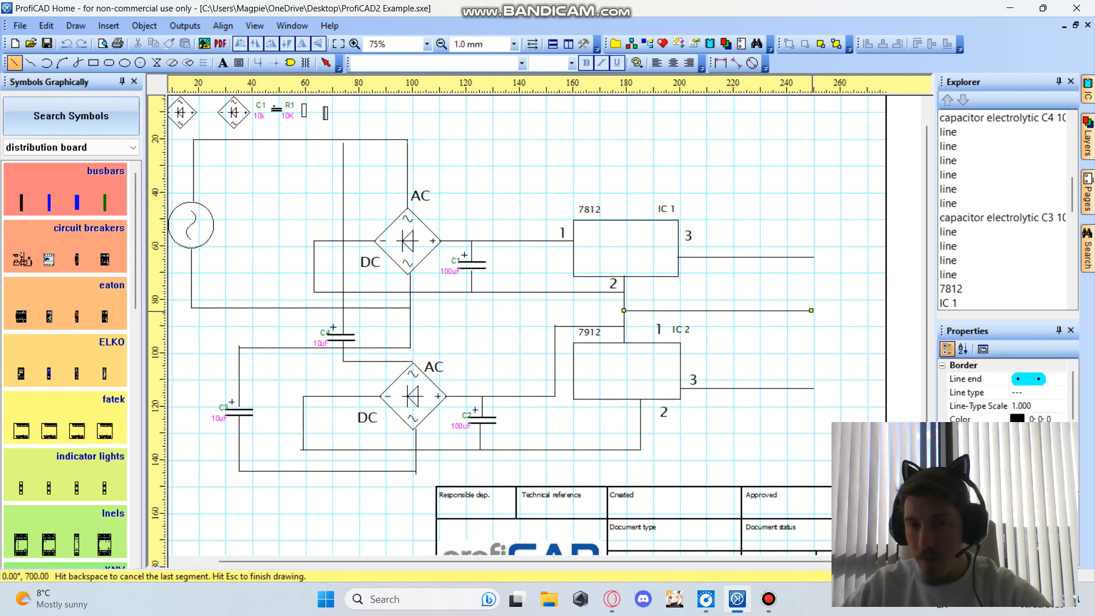
pyautogui.press('Escape')
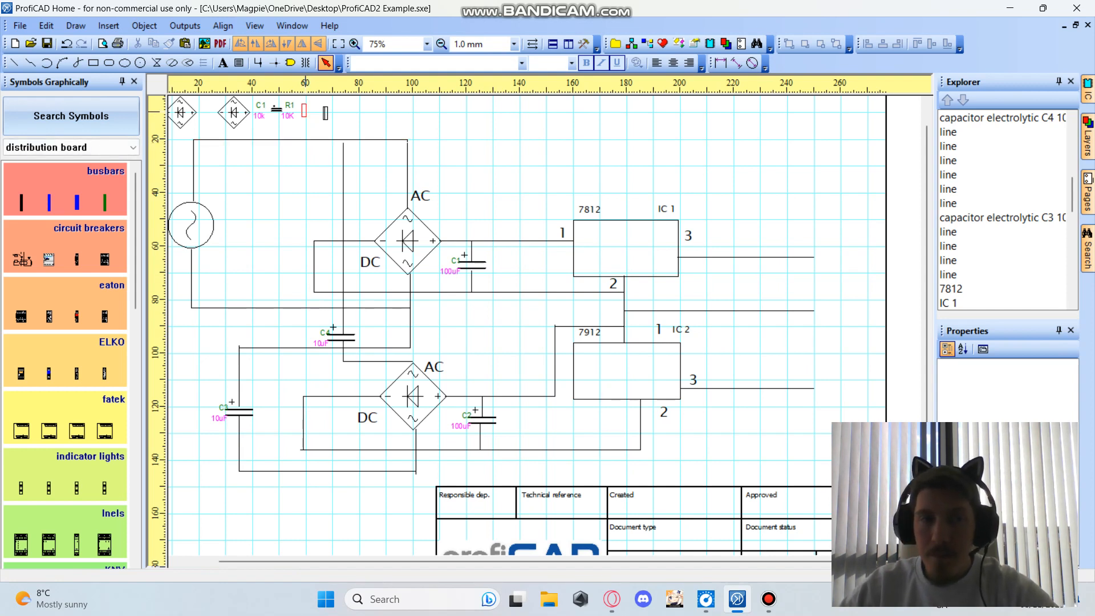
# Step: Duplicate the fuse symbol from the row of spare parts and place the copy in the empty area below it, beside the AC source
pyautogui.click(325, 113)
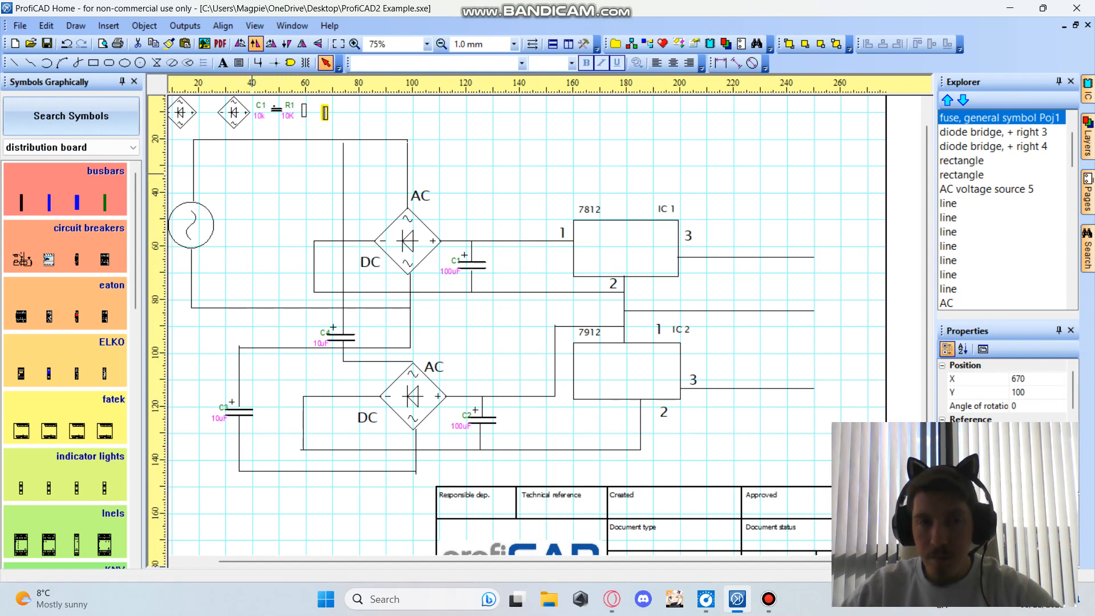
pyautogui.hotkey('ctrl', 'v')
pyautogui.click(250, 181)
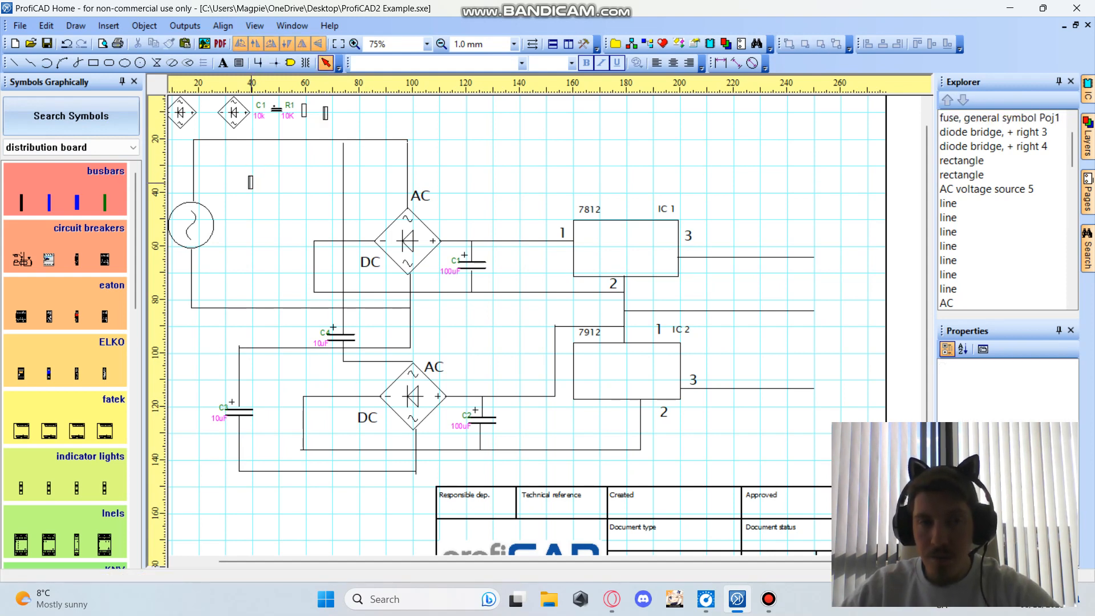
# Step: Rotate the copied fuse by 90 degrees to horizontal and place it on the top wire between the AC source and the upper bridge
pyautogui.scroll(1, 250, 184)
pyautogui.scroll(3, 246, 191)
pyautogui.click(250, 181)
pyautogui.scroll(-1, 250, 180)
pyautogui.scroll(-1, 250, 180)
pyautogui.scroll(4, 272, 169)
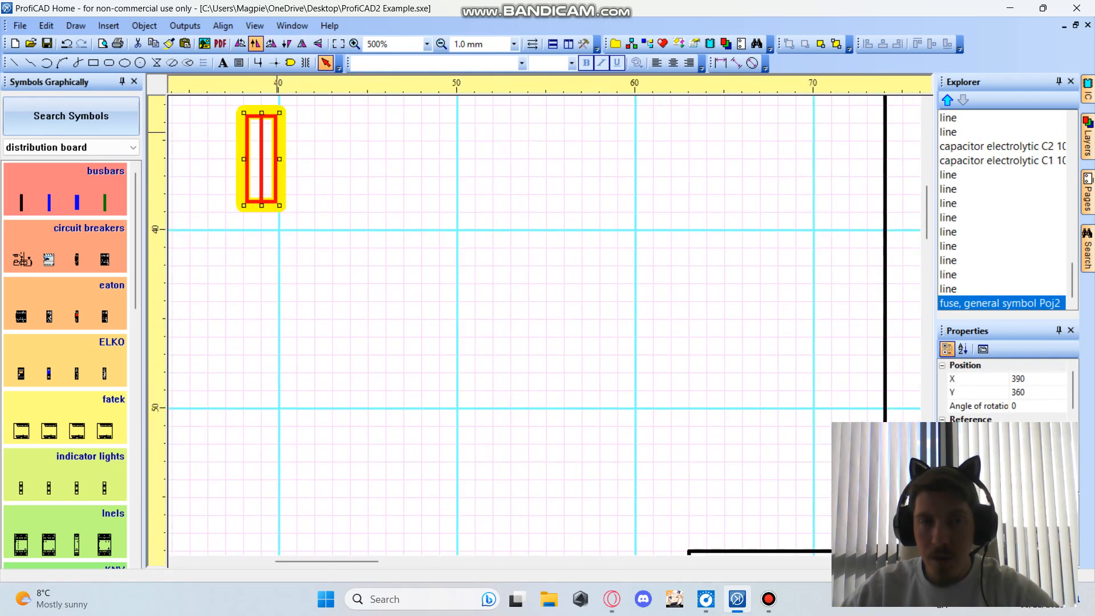
pyautogui.scroll(-5, 285, 148)
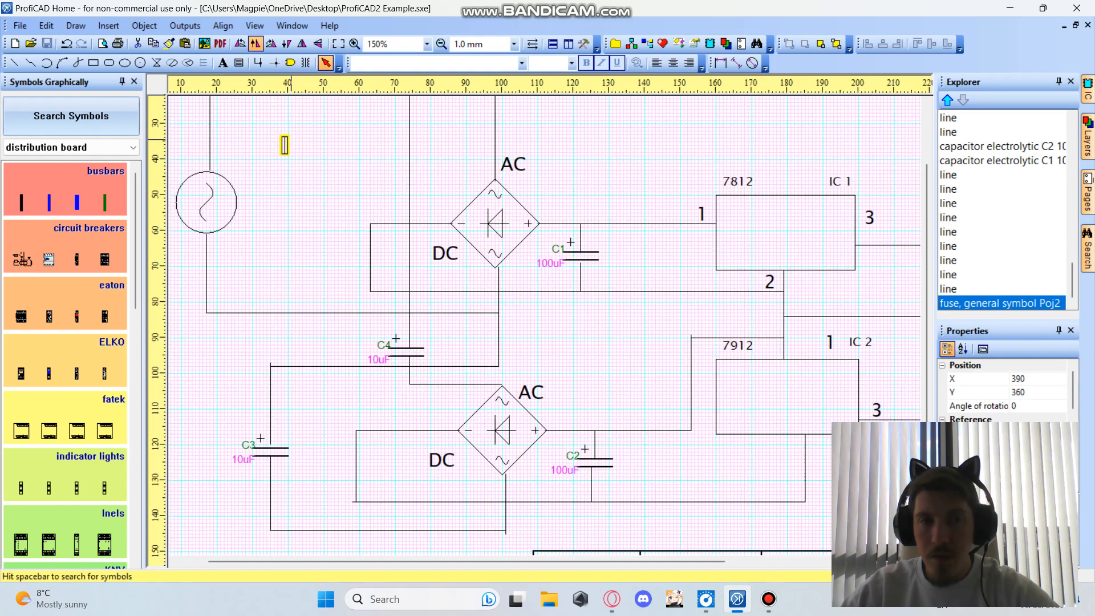
pyautogui.scroll(2, 314, 239)
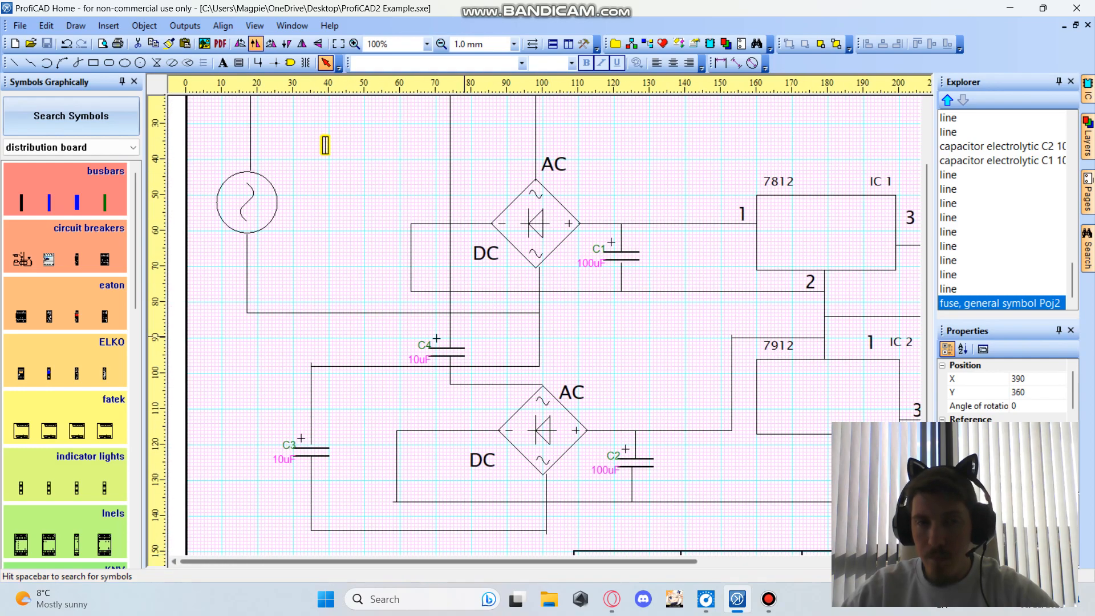
pyautogui.scroll(-3, 315, 228)
pyautogui.moveTo(927, 286); pyautogui.dragTo(927, 254)
pyautogui.scroll(5, 234, 190)
pyautogui.scroll(-1, 412, 214)
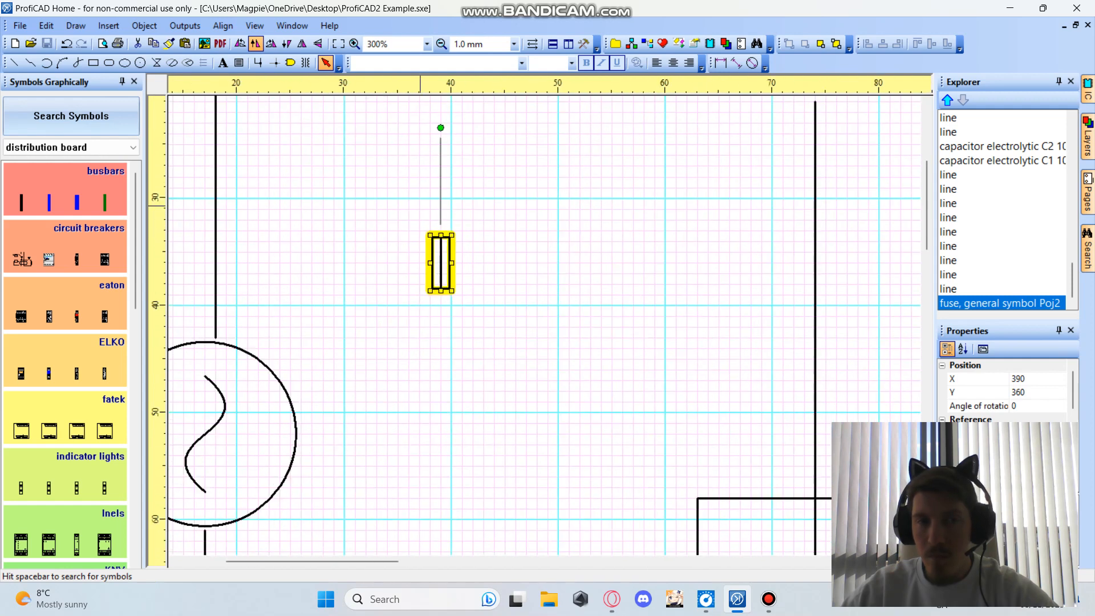
pyautogui.moveTo(441, 128); pyautogui.dragTo(576, 262)
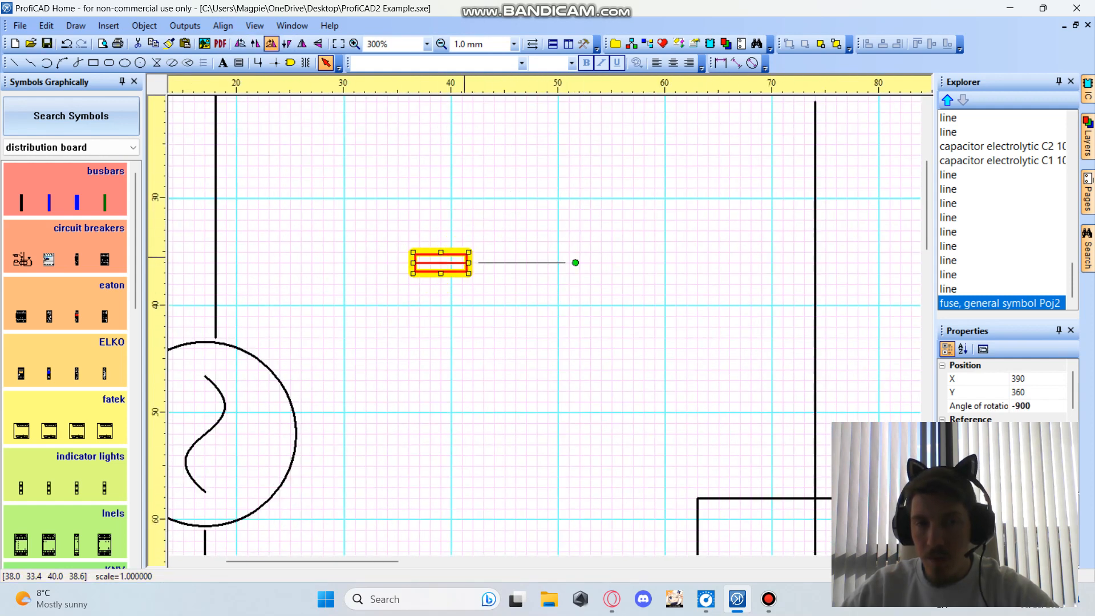
pyautogui.scroll(-1, 461, 252)
pyautogui.moveTo(452, 258); pyautogui.dragTo(438, 144)
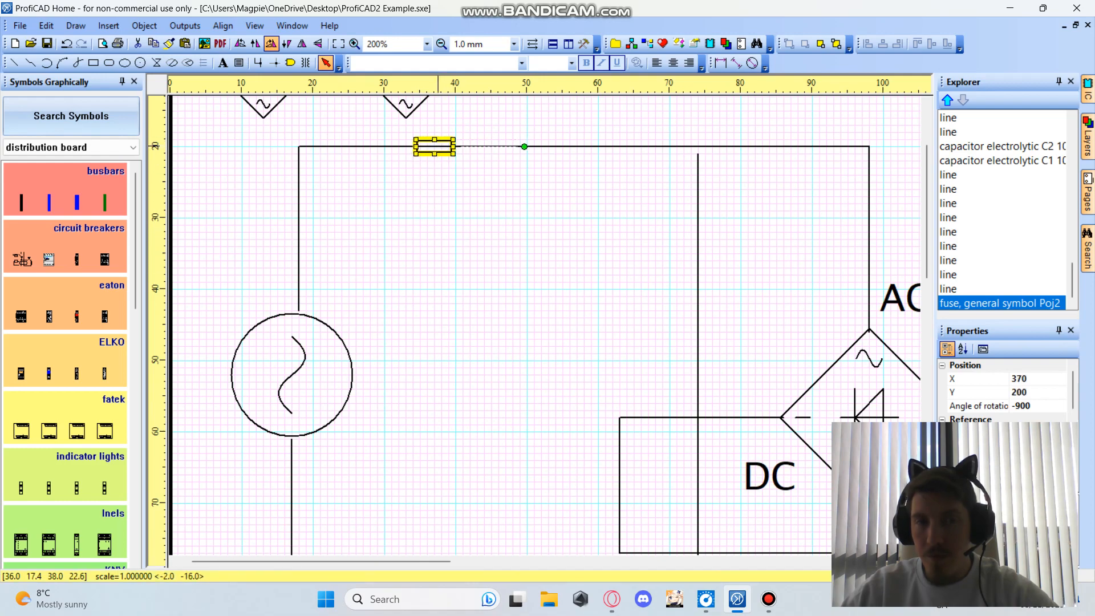
pyautogui.click(488, 164)
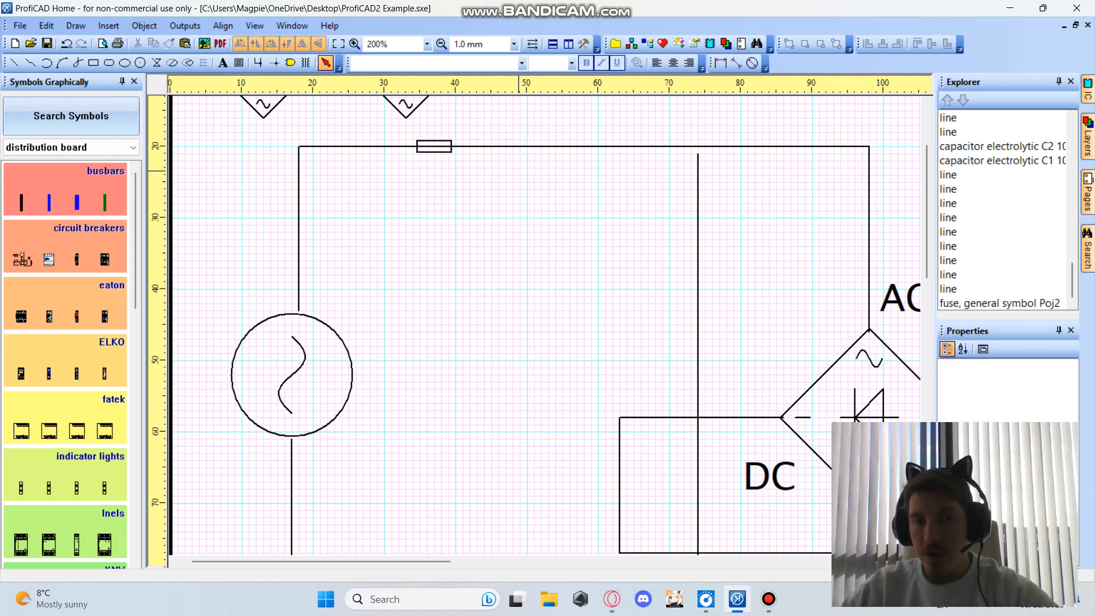
# Step: Move resistor R1 just below the 7812 output line and place a copy of it just above the 7912 output line
pyautogui.scroll(-3, 538, 259)
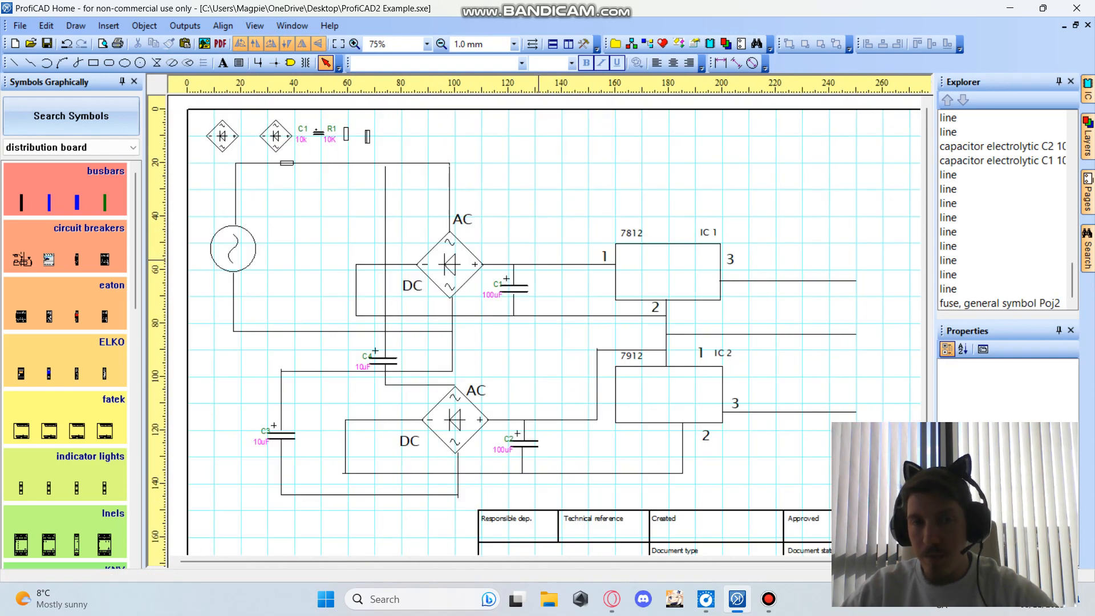
pyautogui.moveTo(345, 136); pyautogui.dragTo(755, 293)
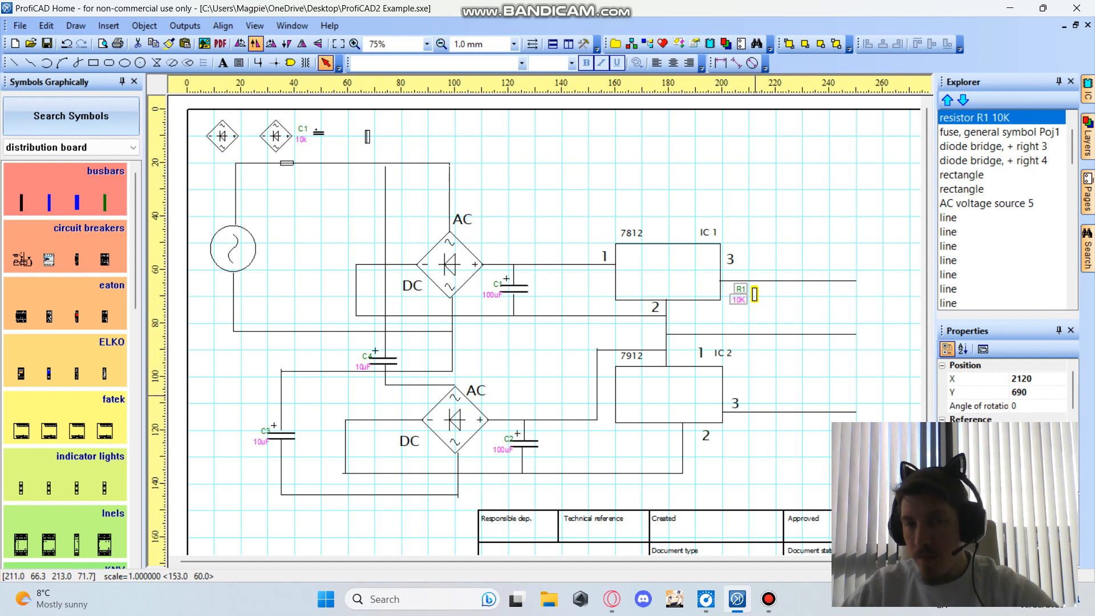
pyautogui.hotkey('ctrl', 'v')
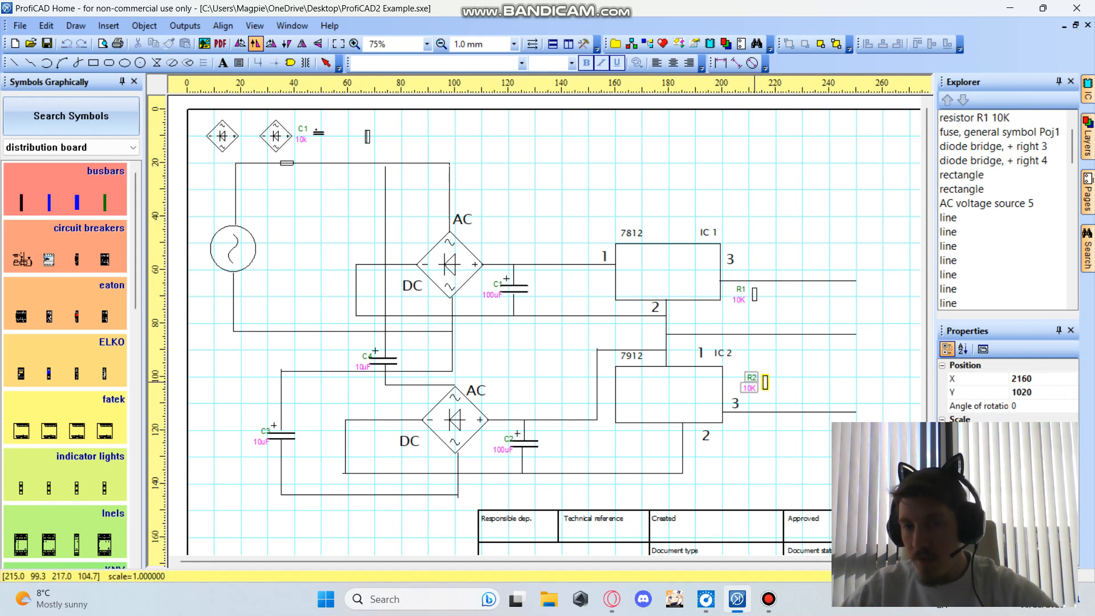
pyautogui.click(755, 382)
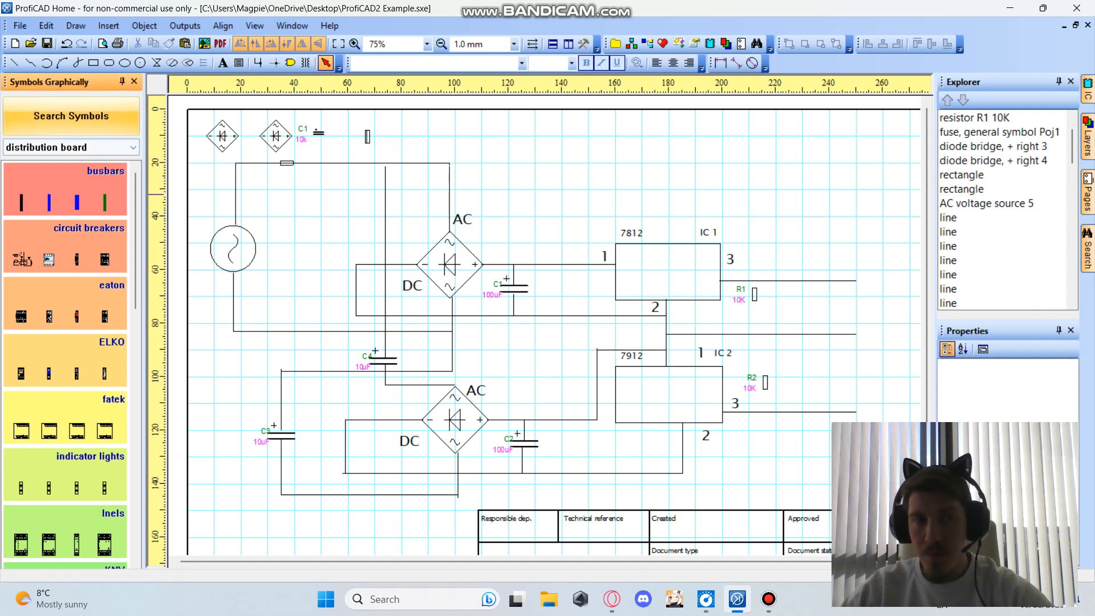
# Step: Draw a wire from the pin 1 junction above the 7912, about 37 mm horizontally and about 10 mm down to the upper end of R2
pyautogui.click(14, 63)
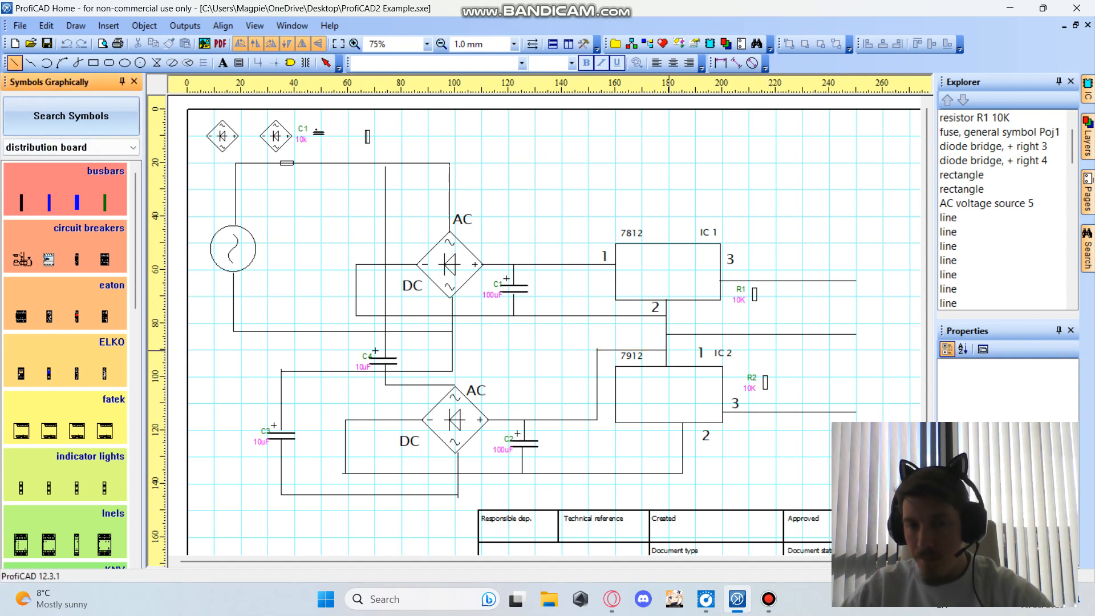
pyautogui.click(666, 349)
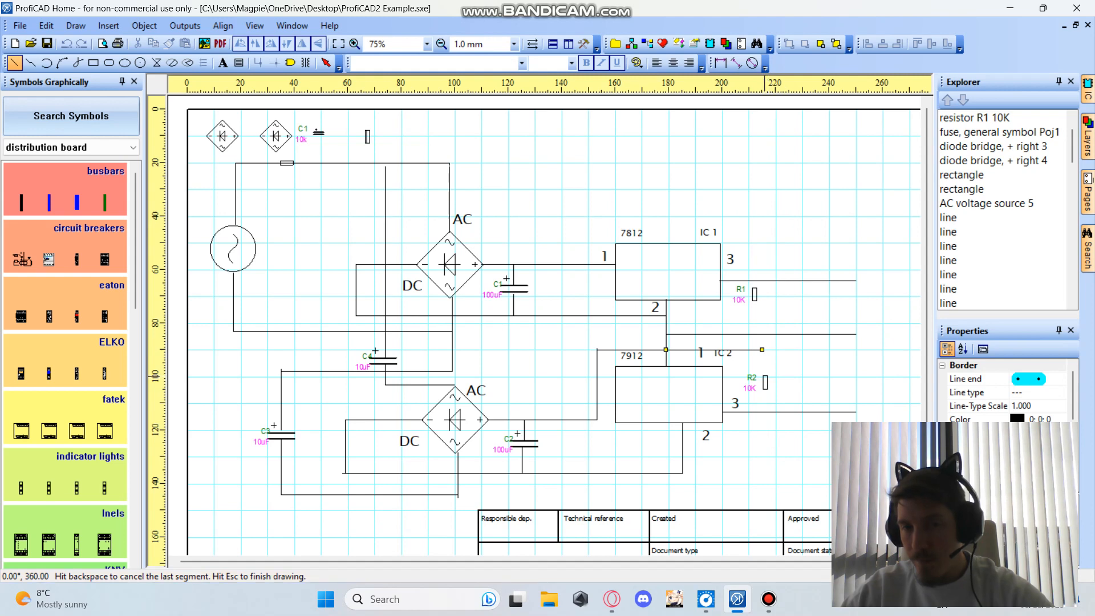
pyautogui.scroll(3, 771, 378)
pyautogui.moveTo(767, 376); pyautogui.dragTo(767, 367)
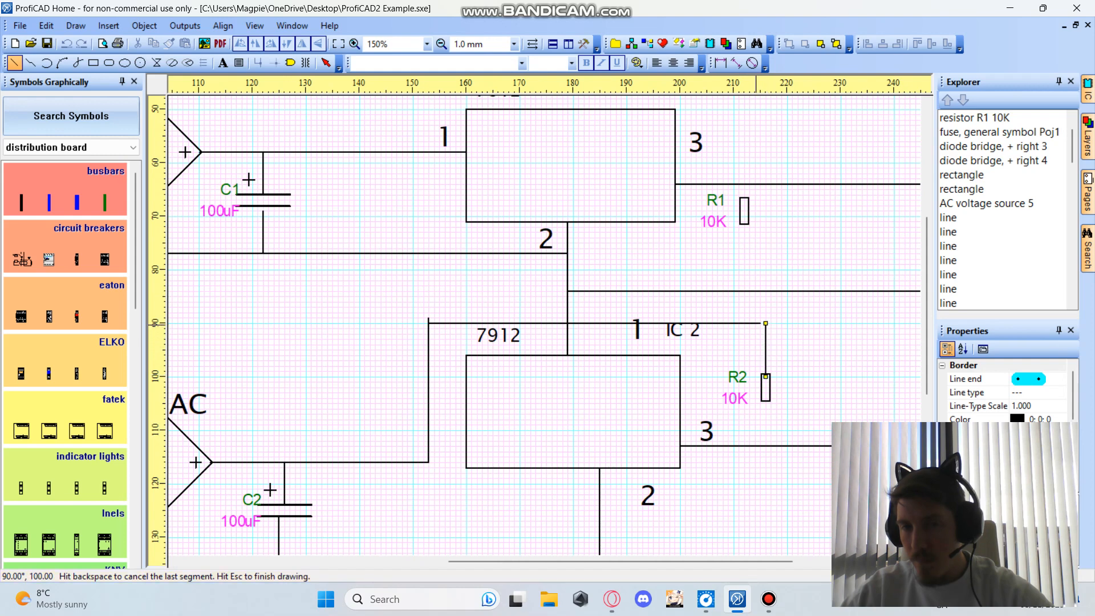
pyautogui.click(765, 323)
pyautogui.press('Escape')
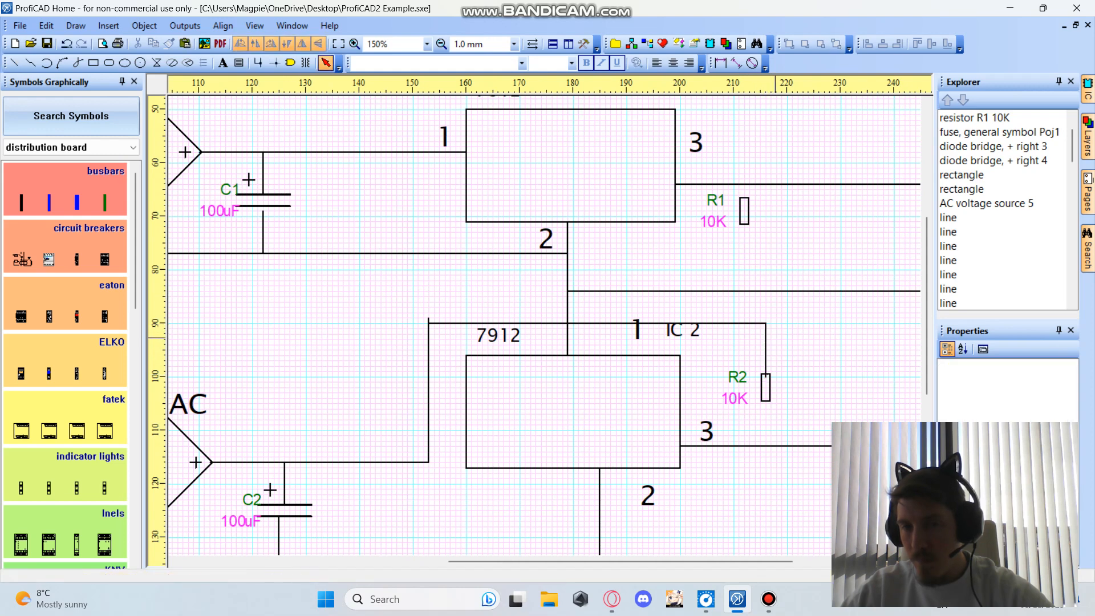
# Step: Draw a vertical wire about 8 mm long from the lower end of R2 to the 7912 output line
pyautogui.click(15, 63)
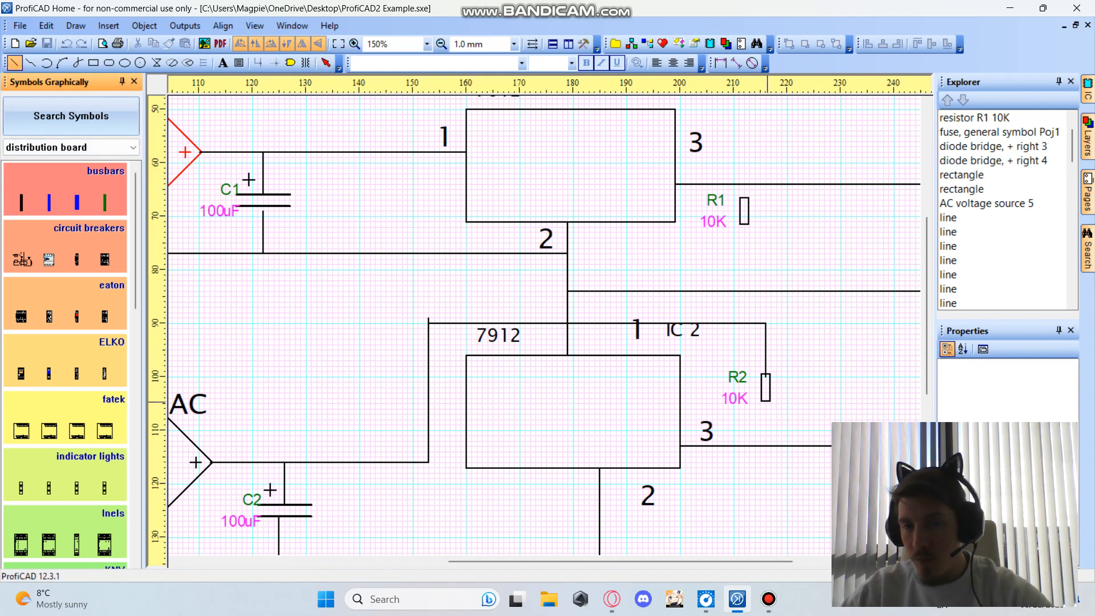
pyautogui.click(765, 402)
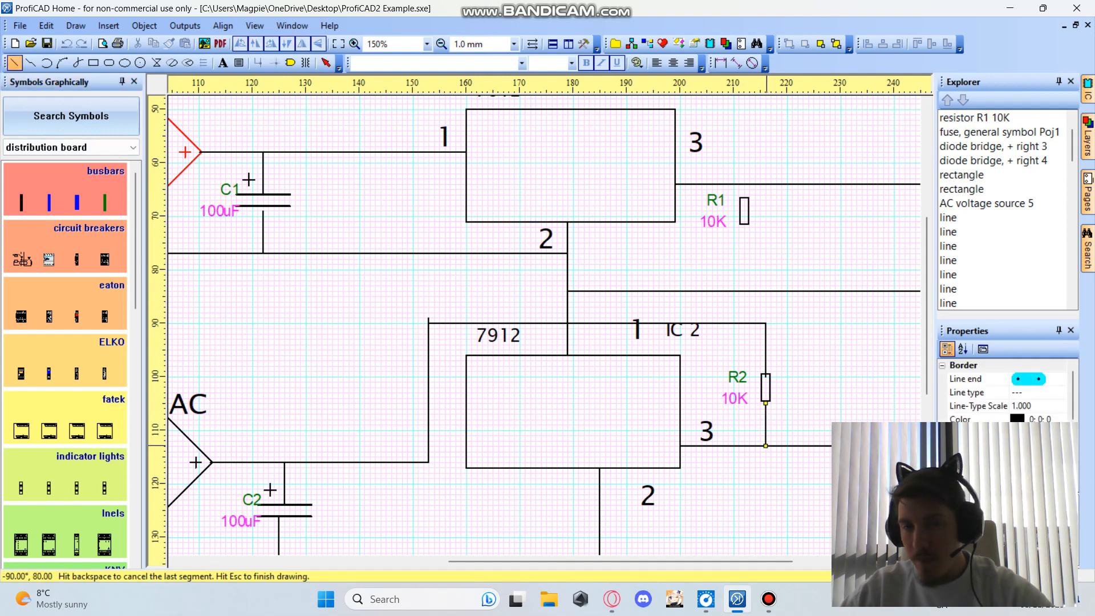
pyautogui.press('Escape')
# Step: Draw a wire from the junction below pin 2 of the 7812, about 33 mm horizontally and about 5 mm up to the lower end of R1
pyautogui.scroll(-2, 801, 429)
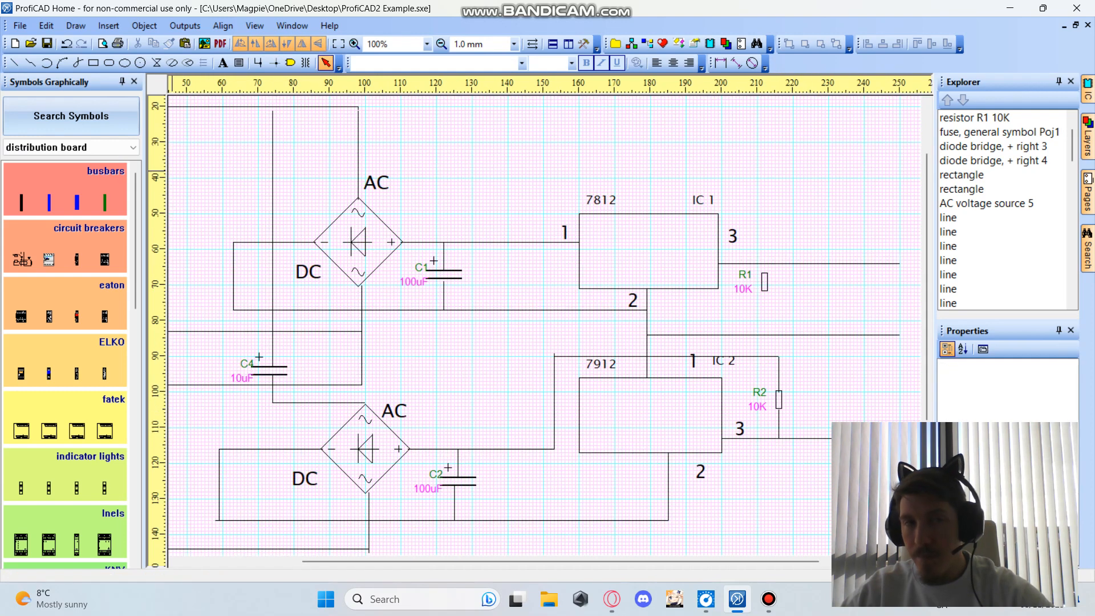
pyautogui.press('l')
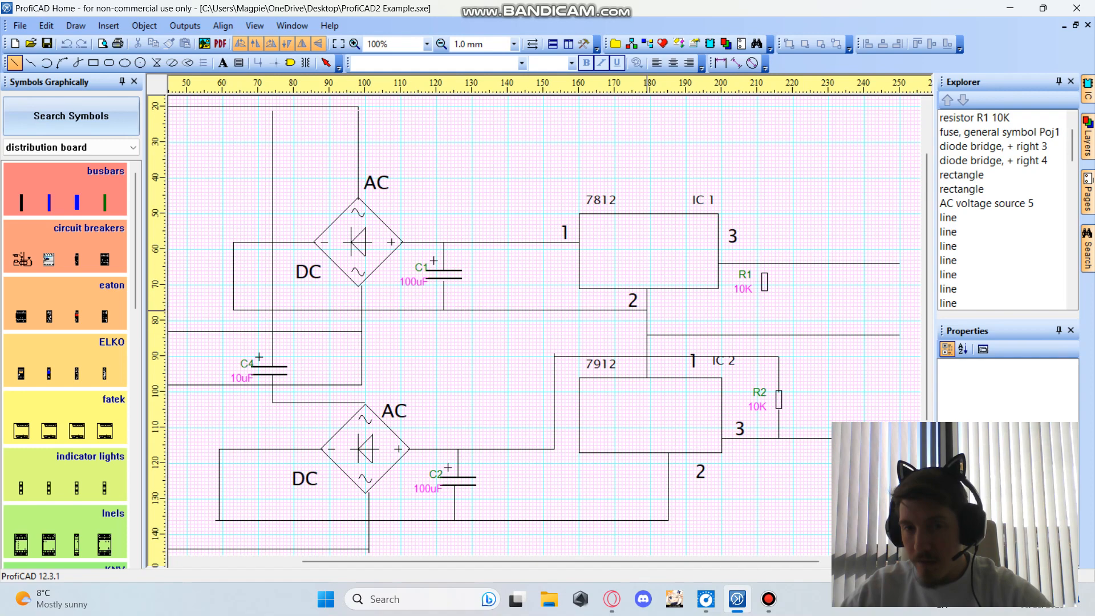
pyautogui.click(646, 310)
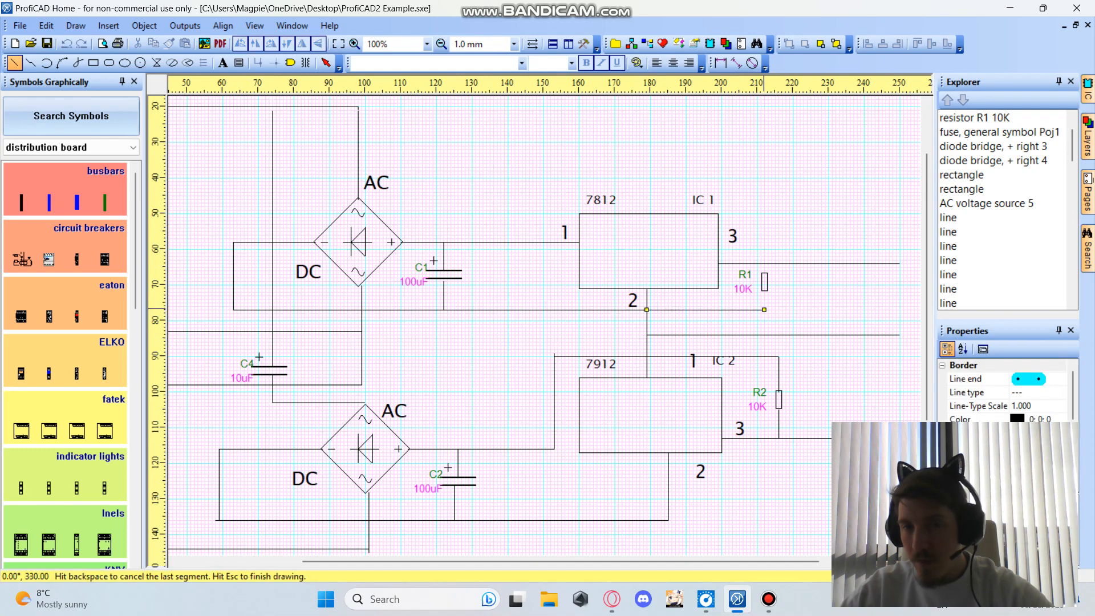
pyautogui.scroll(1, 765, 310)
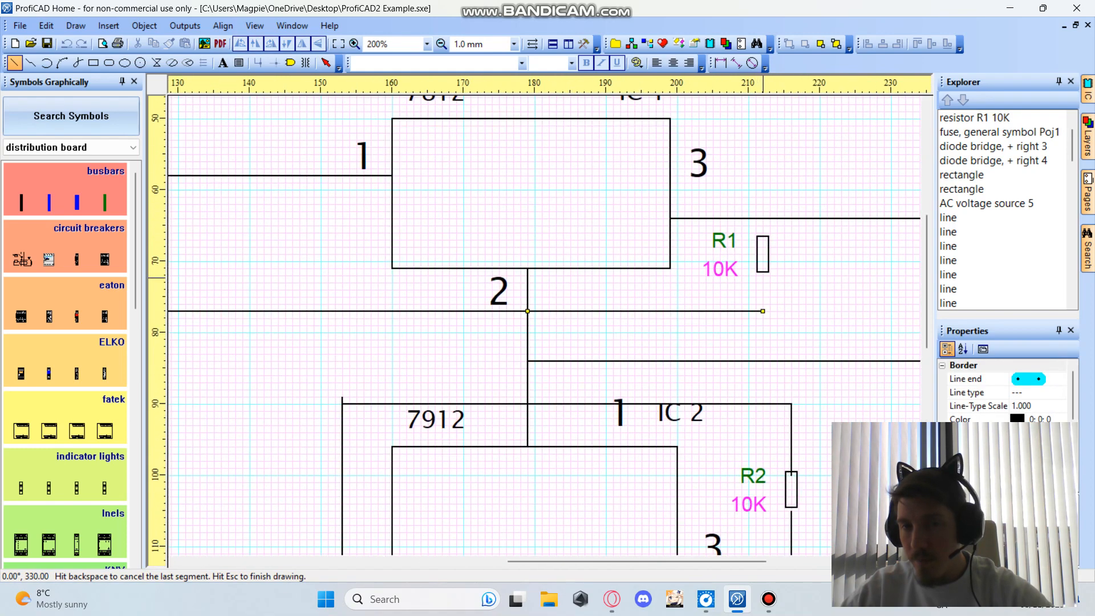
pyautogui.click(764, 310)
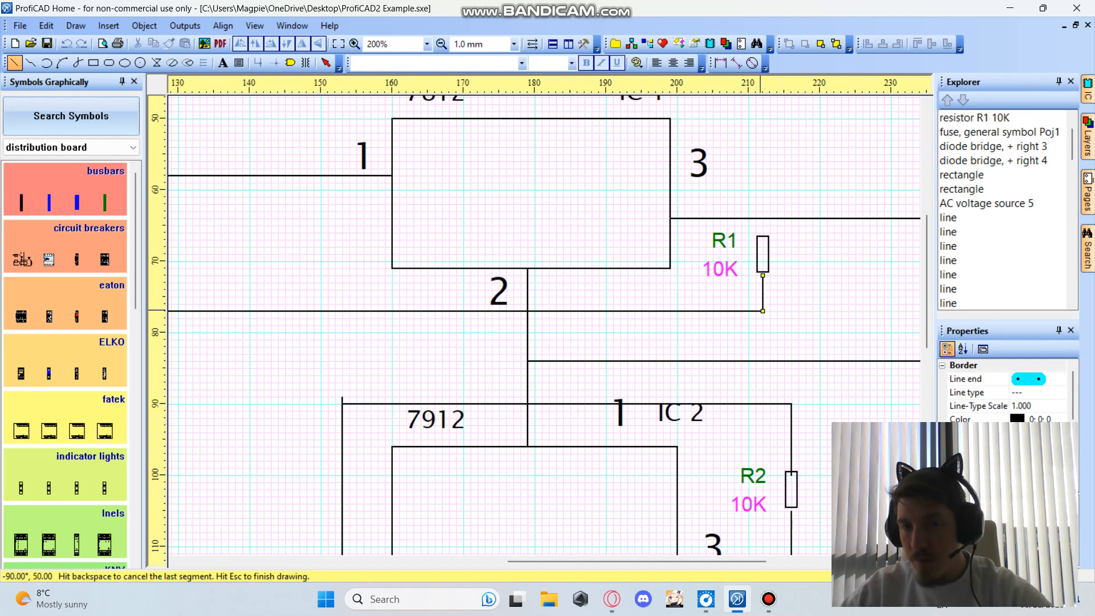
pyautogui.press('Escape')
# Step: Draw a vertical wire about 3 mm long from the 7812 output line to the upper end of R1
pyautogui.click(14, 63)
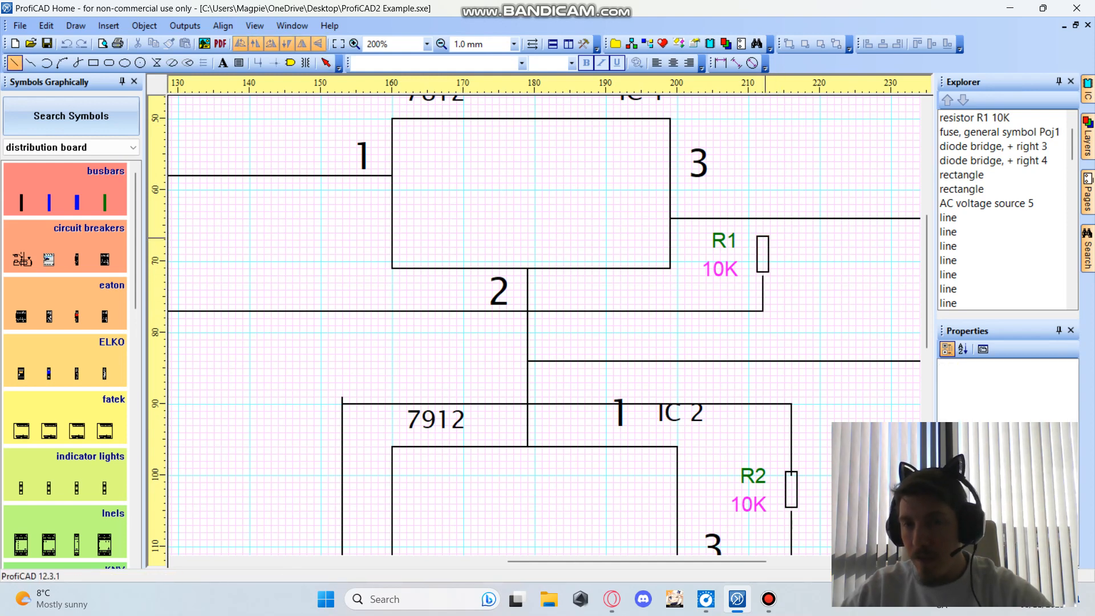
pyautogui.click(764, 218)
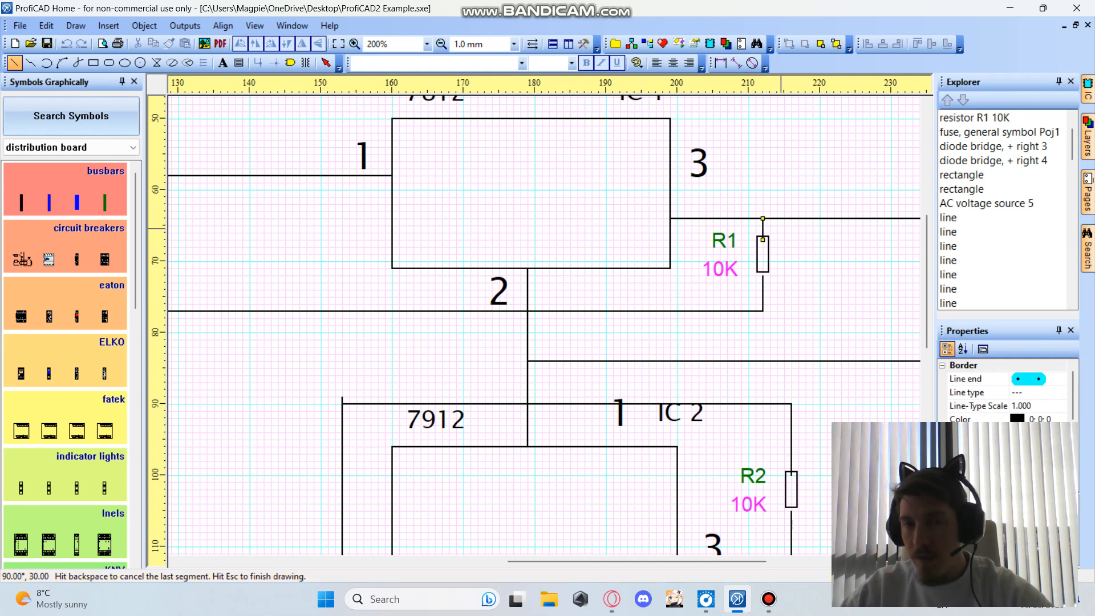
pyautogui.press('Escape')
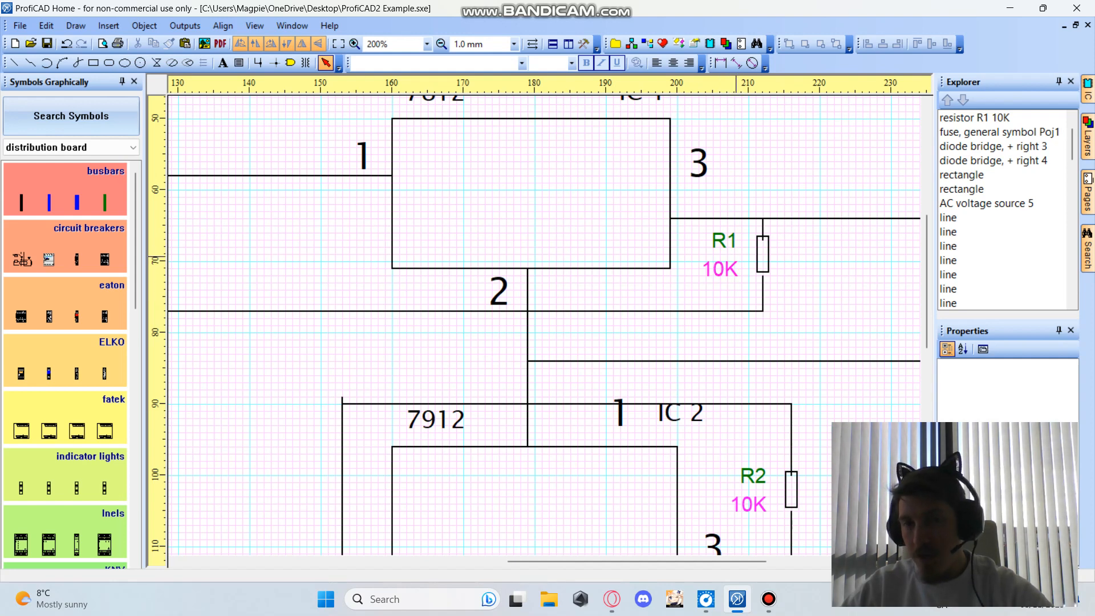
# Step: Set the values of resistors R1 and R2 to 1k
pyautogui.click(760, 252)
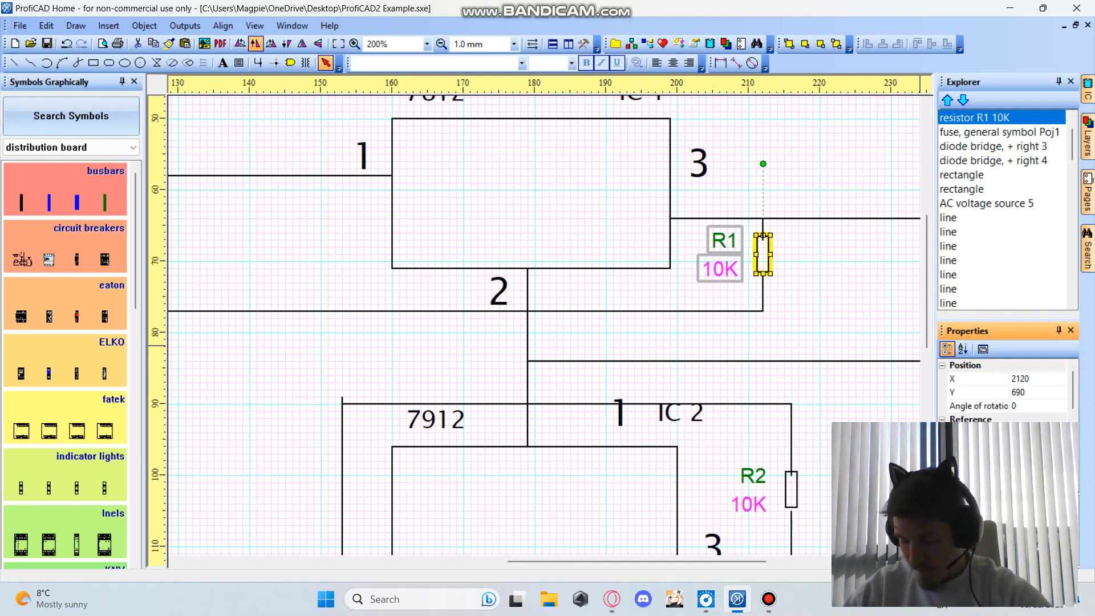
pyautogui.click(859, 480)
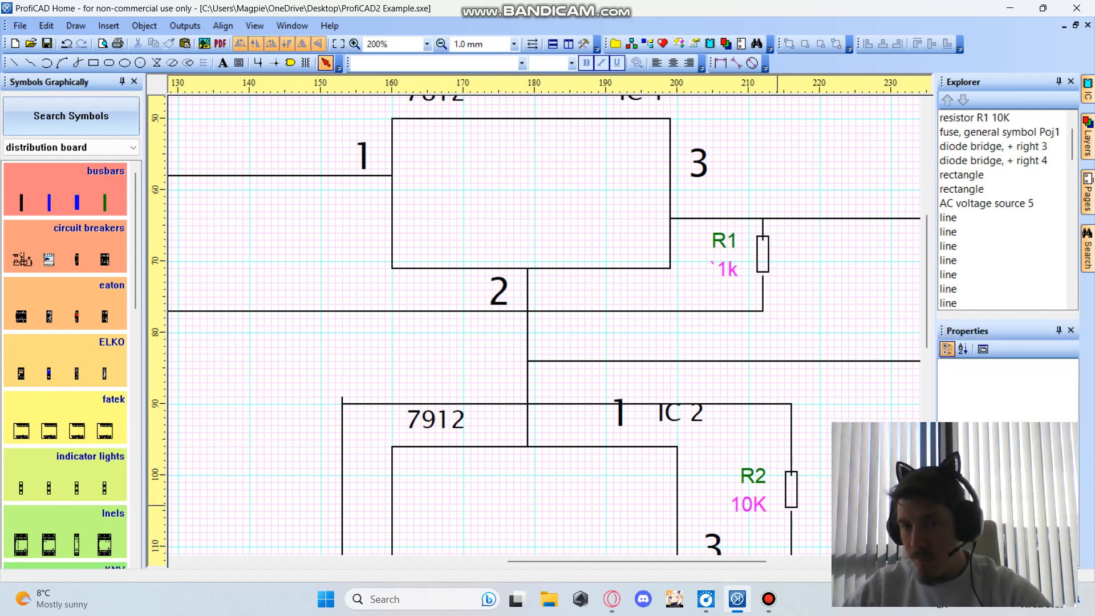
pyautogui.click(792, 495)
pyautogui.click(1036, 460)
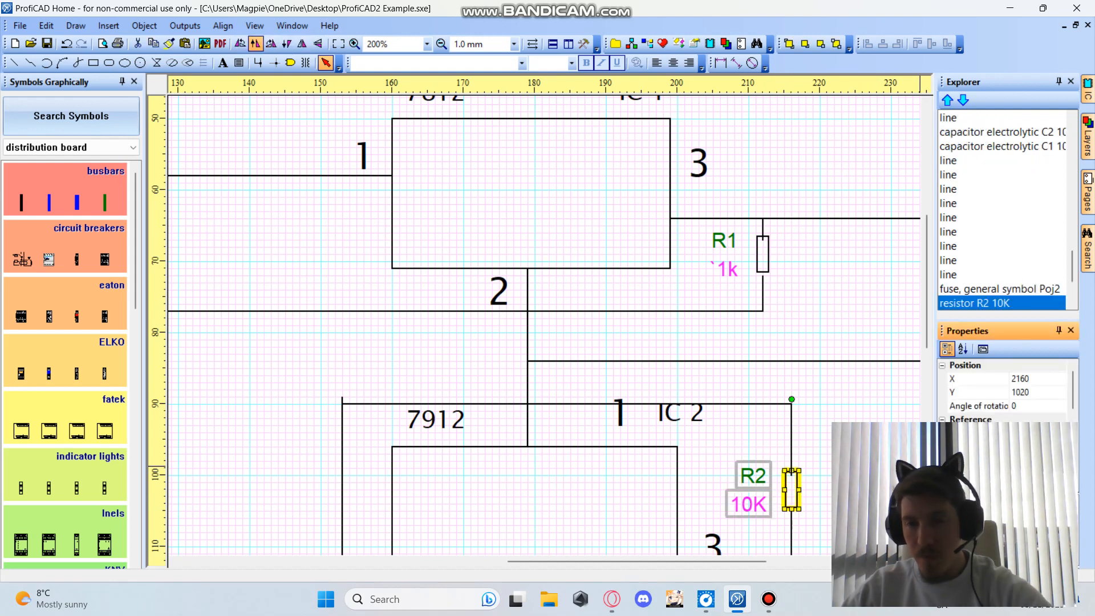
pyautogui.click(884, 433)
# Step: Add the text label "V DC" and place it above the far end of the 7812 output line
pyautogui.scroll(-2, 884, 432)
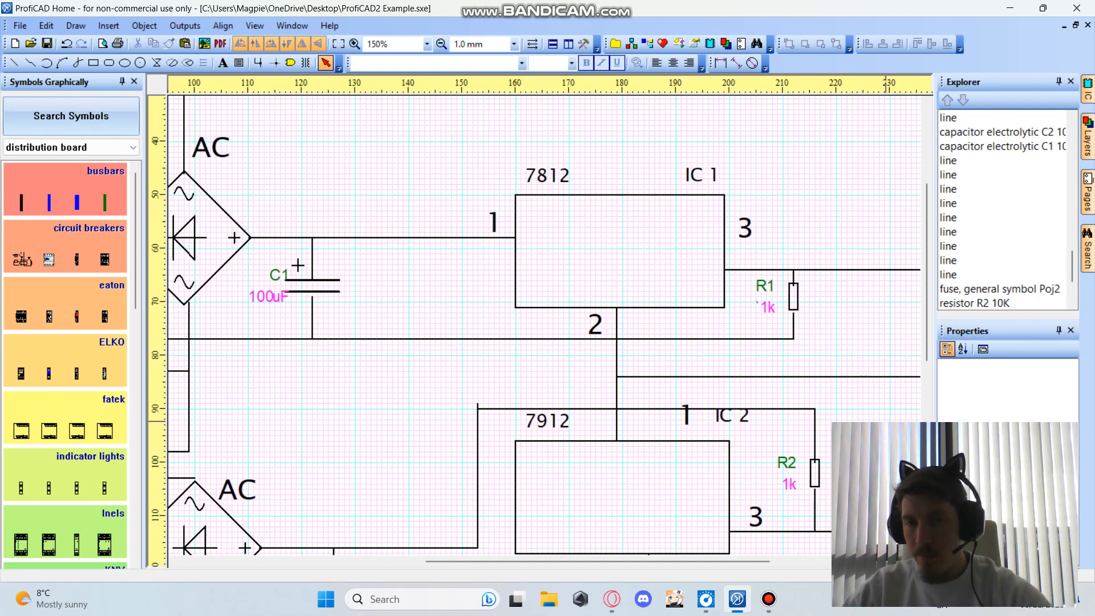
pyautogui.moveTo(745, 562); pyautogui.dragTo(832, 562)
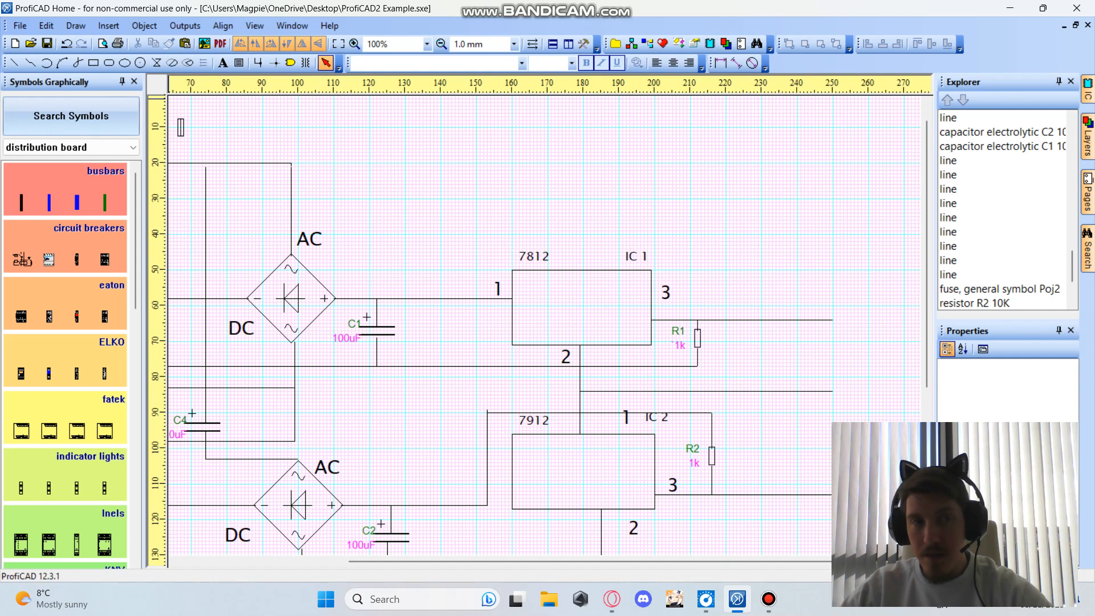
pyautogui.click(223, 64)
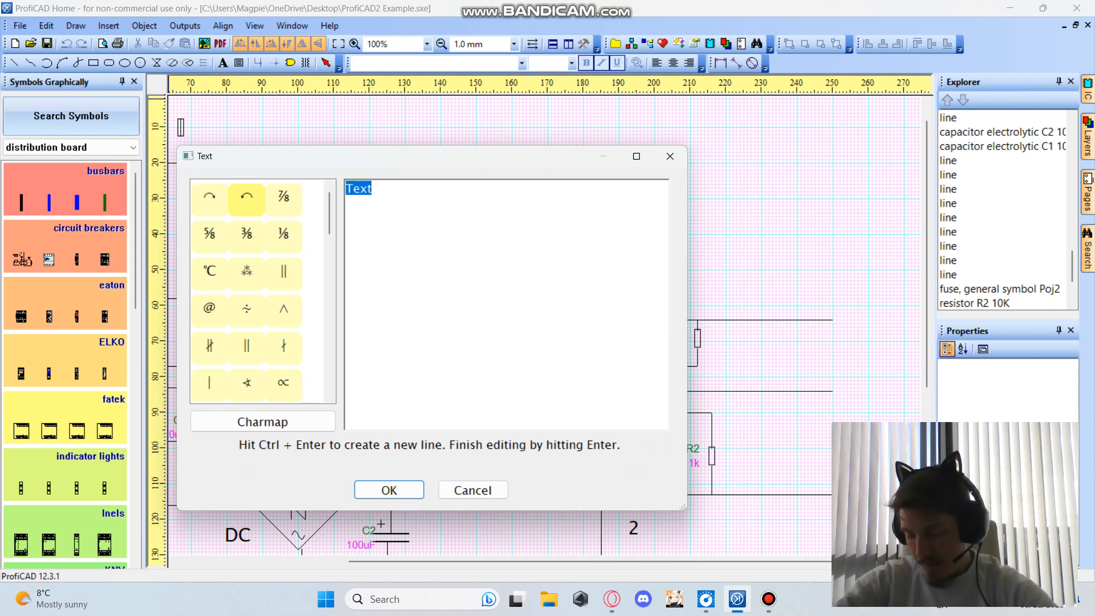
pyautogui.write('V DC')
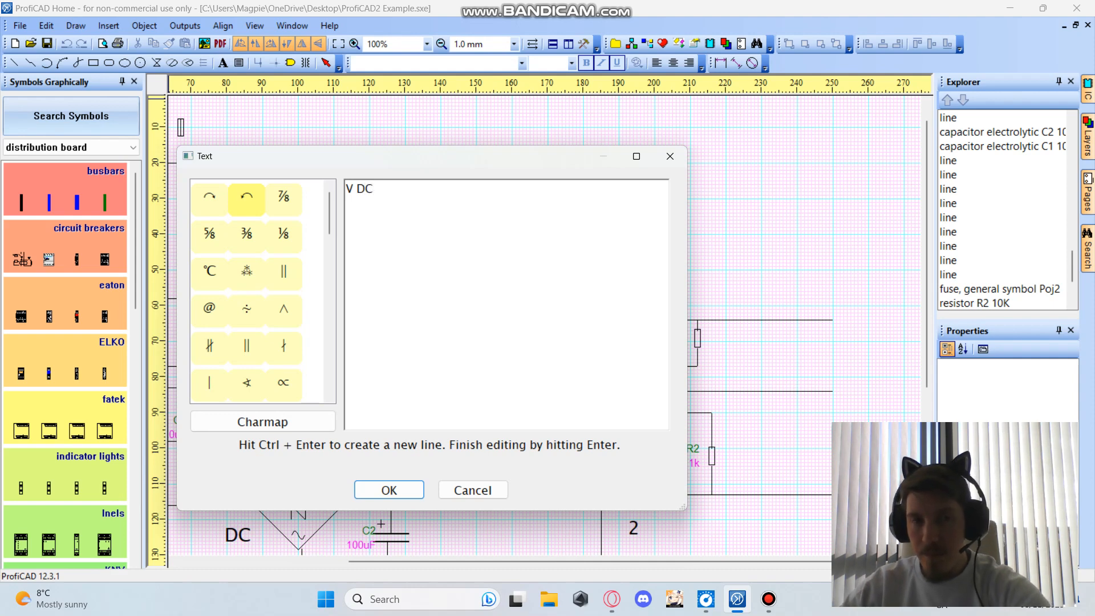
pyautogui.press('Return')
pyautogui.moveTo(438, 210); pyautogui.dragTo(827, 267)
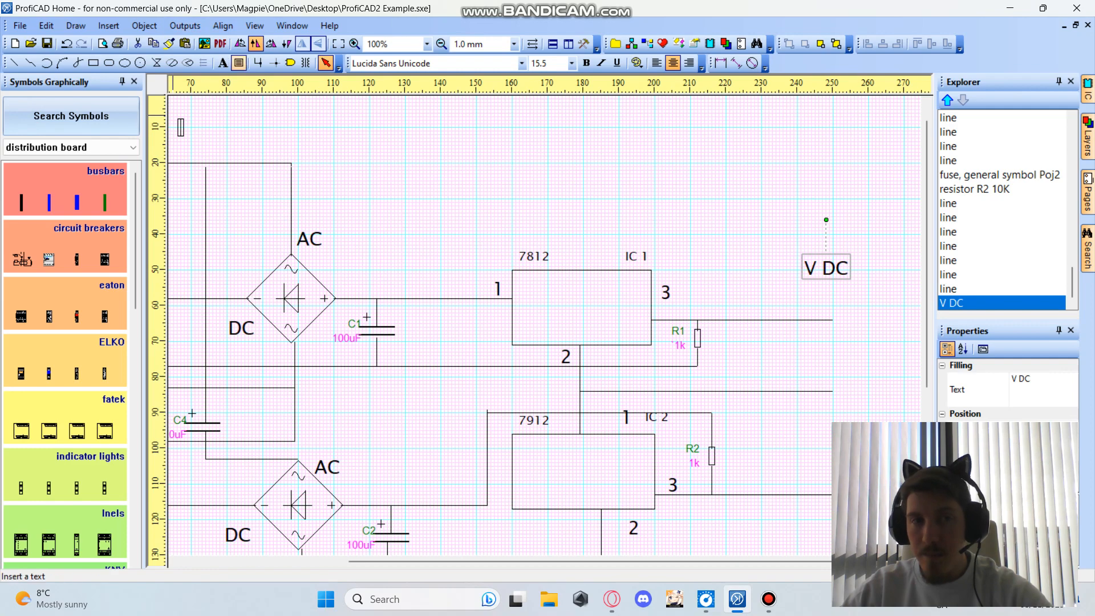
# Step: Add the text label "+12" and place it directly below the "V DC" label, above the end of the 7812 output line
pyautogui.click(223, 63)
pyautogui.click(438, 210)
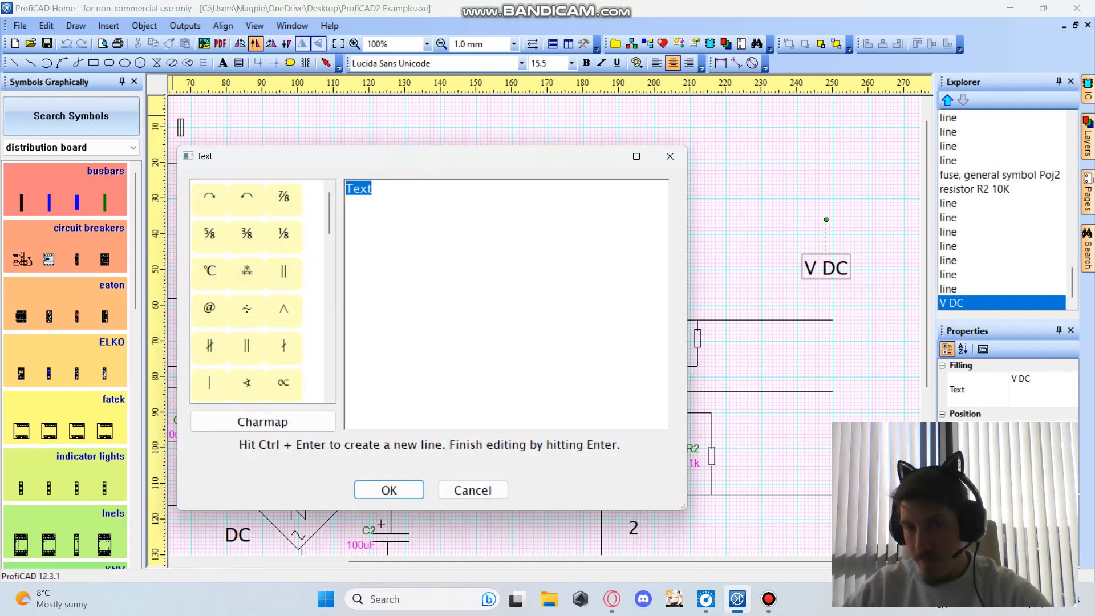
pyautogui.write('+12')
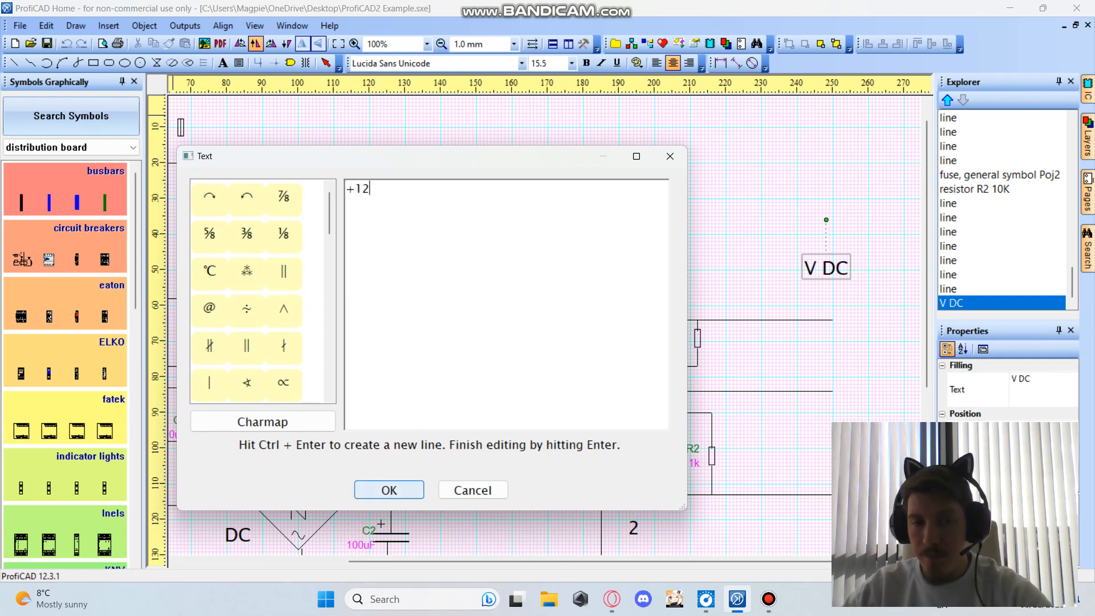
pyautogui.click(389, 490)
pyautogui.click(834, 297)
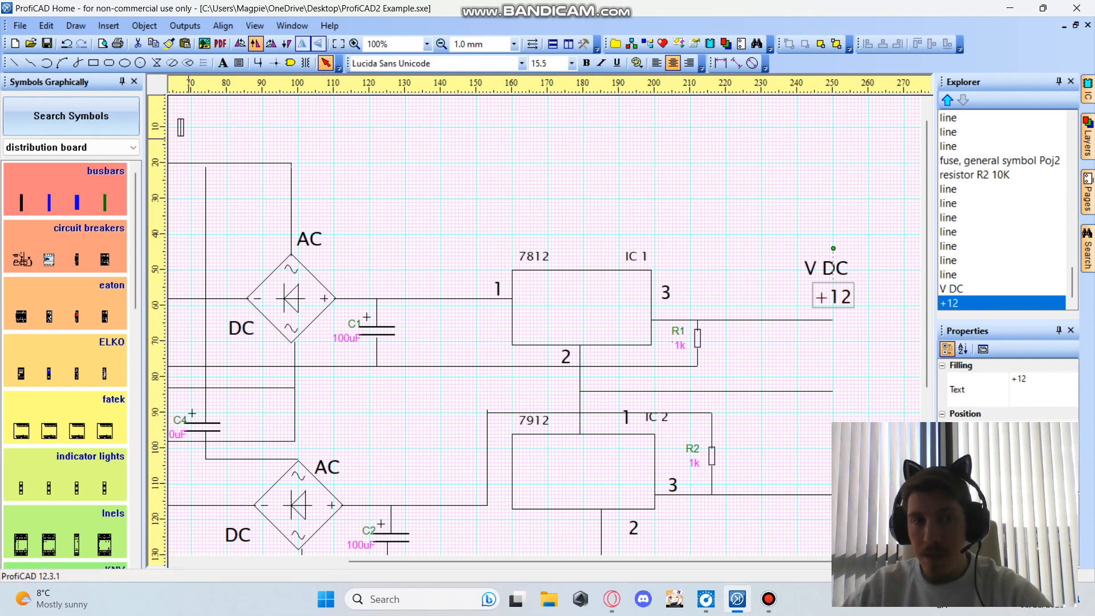
# Step: Duplicate the "V DC" and "+12" labels and place the copies around the far end of the 7912 output line
pyautogui.click(827, 264)
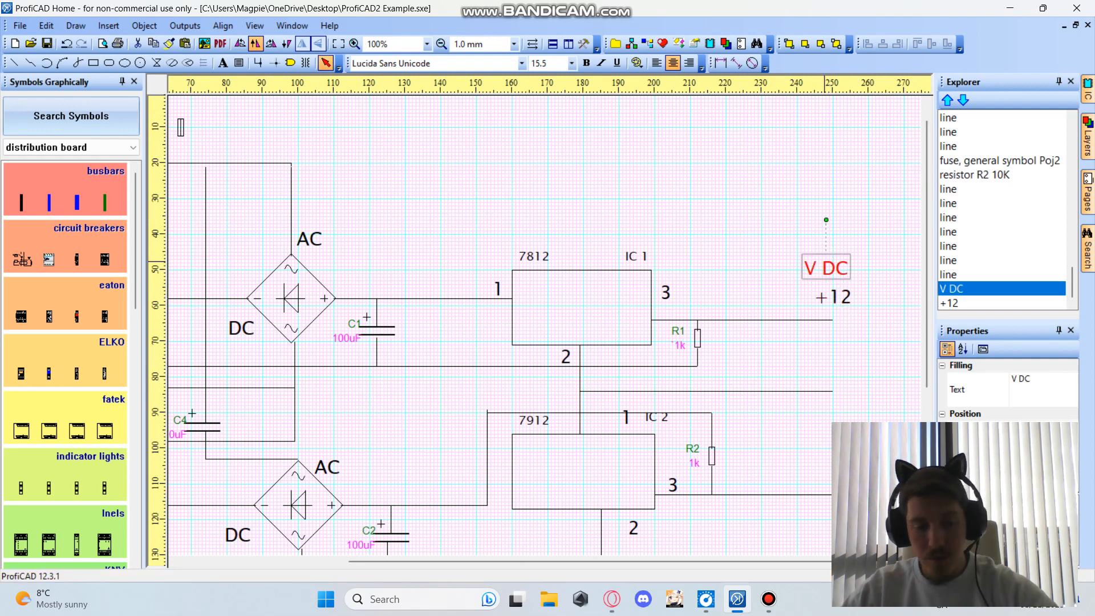
pyautogui.hotkey('ctrl', 'v')
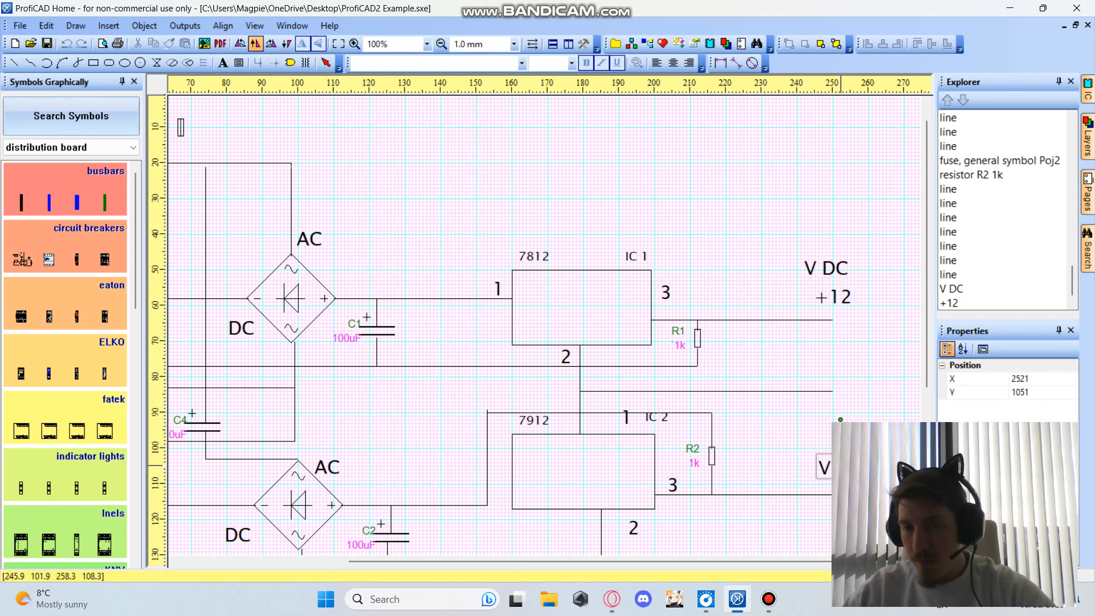
pyautogui.click(850, 459)
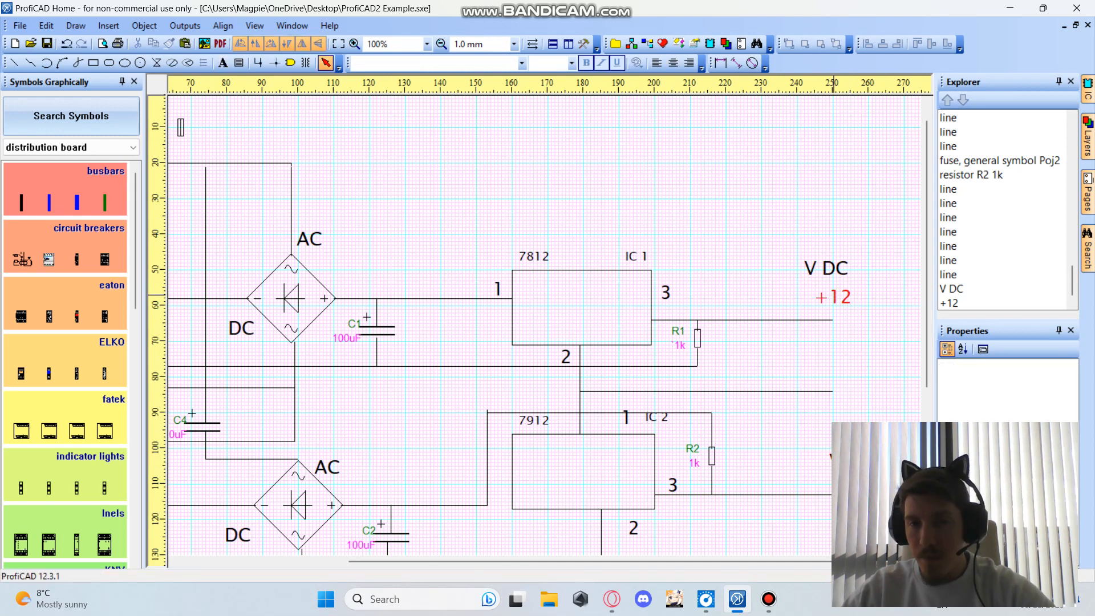
pyautogui.click(833, 296)
pyautogui.click(847, 507)
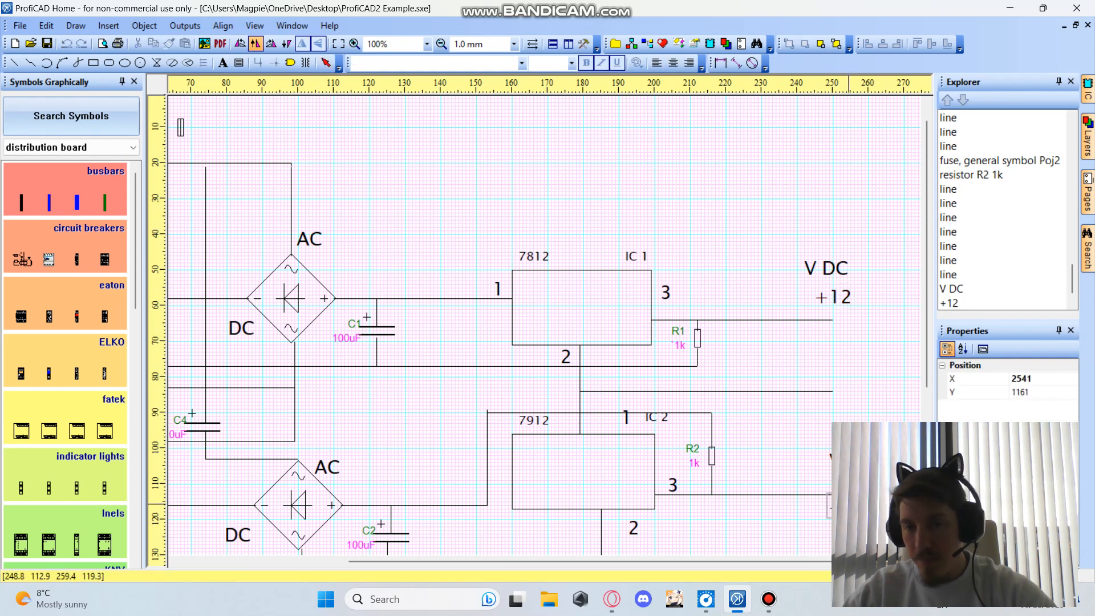
pyautogui.click(850, 503)
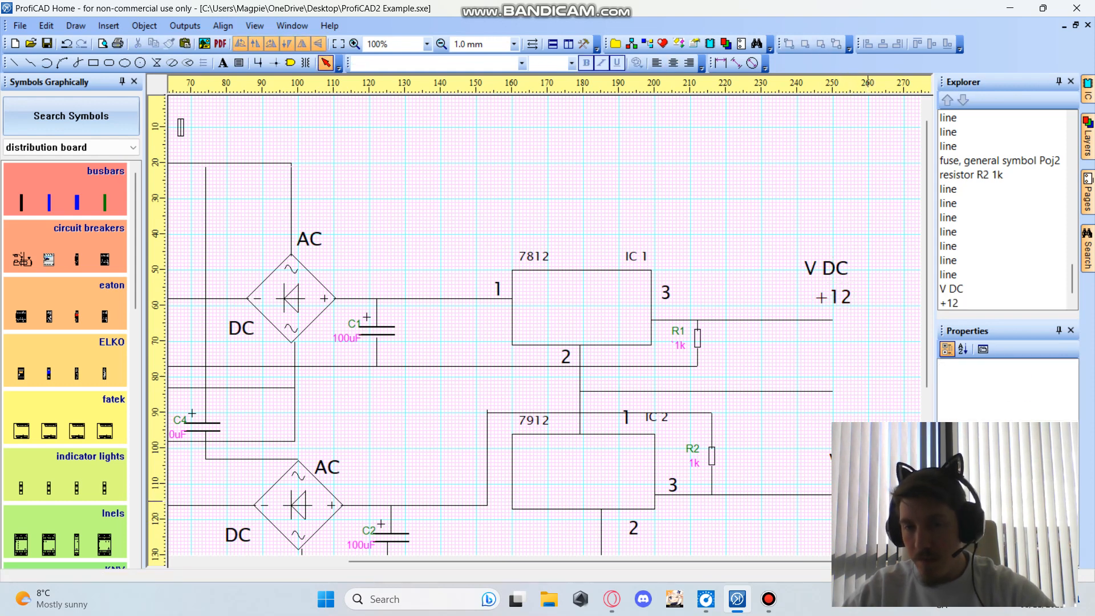
# Step: Change the text of the "+12" copy at the 7912 output line to "-12"
pyautogui.click(868, 502)
pyautogui.click(1021, 379)
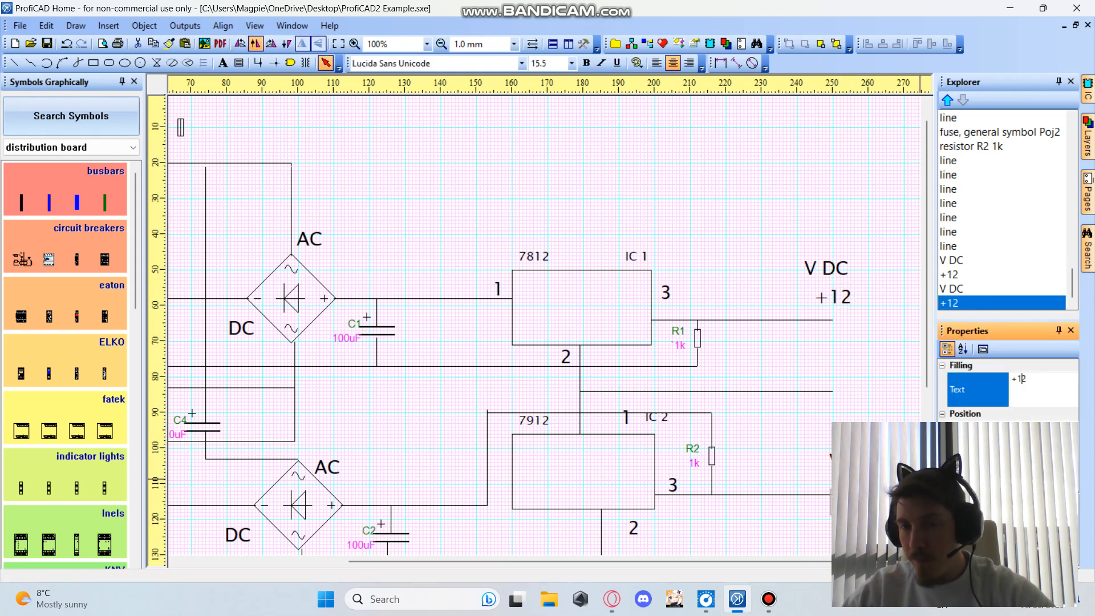
pyautogui.press('BackSpace')
pyautogui.write('-')
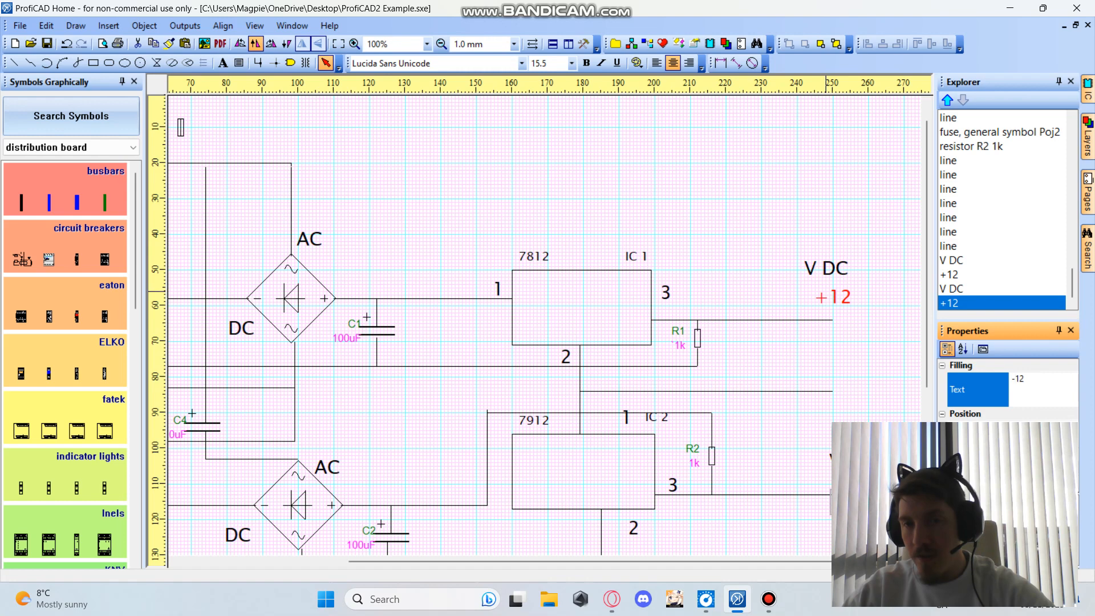
pyautogui.click(916, 421)
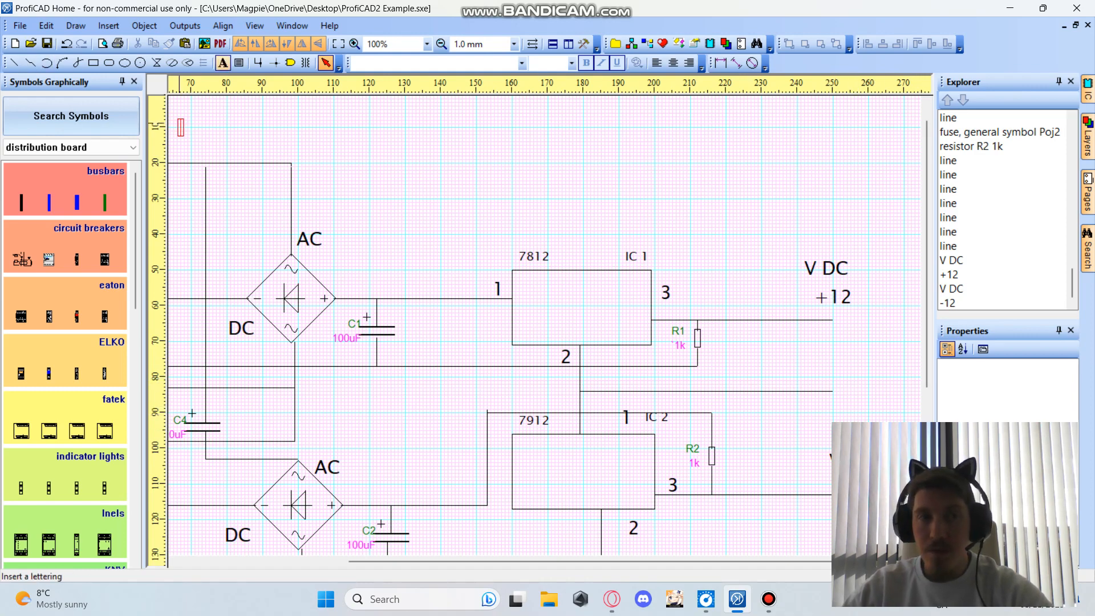
# Step: Add the text label "0V" and place it at the far end of the middle output line, between the two regulators
pyautogui.click(222, 63)
pyautogui.click(180, 124)
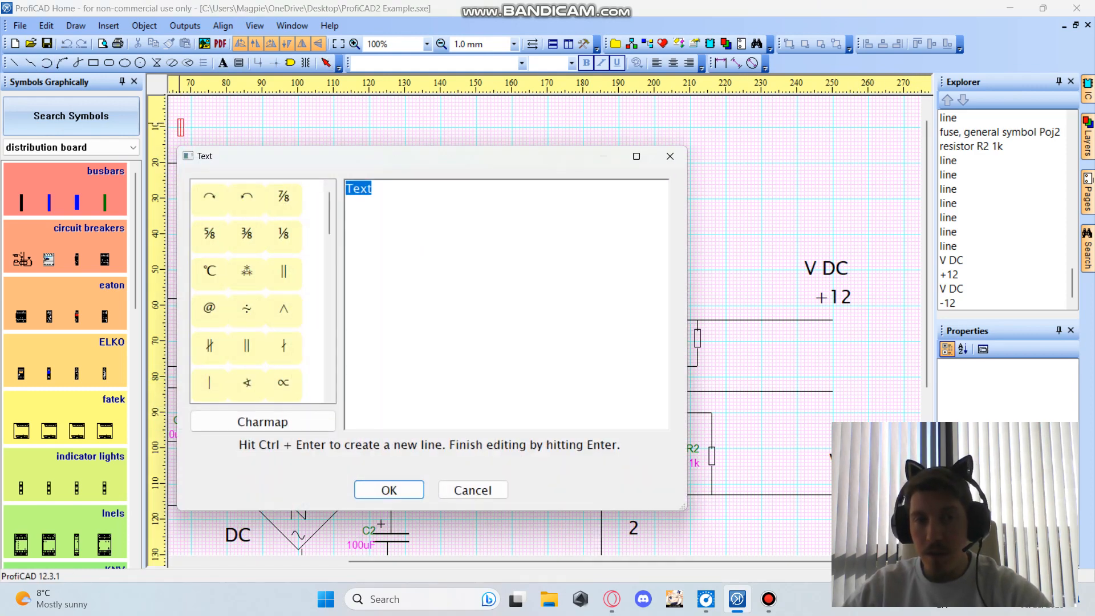
pyautogui.write('0V')
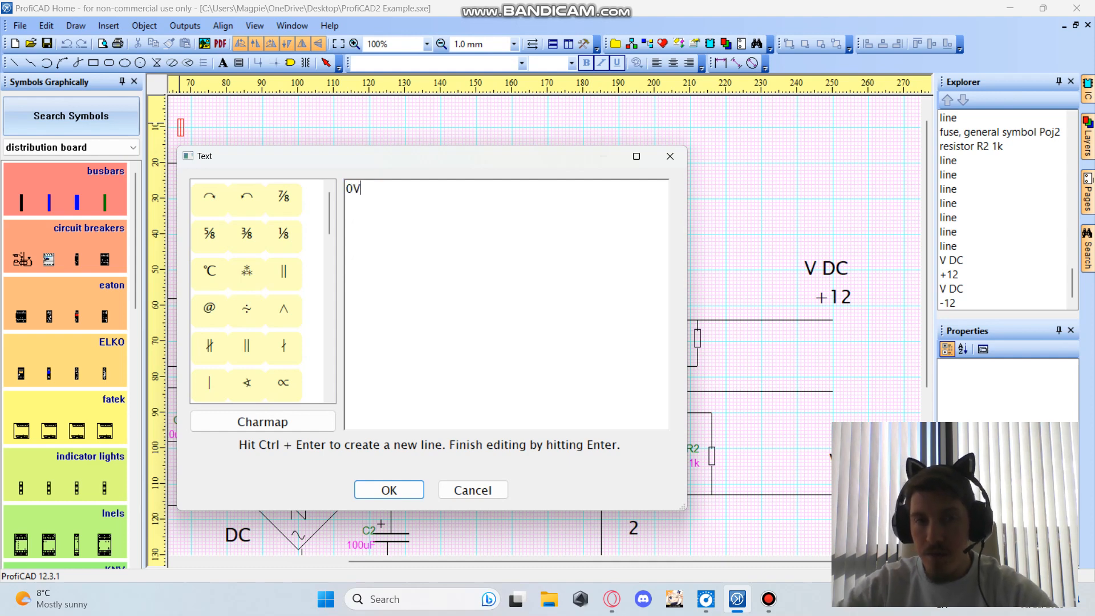
pyautogui.click(390, 490)
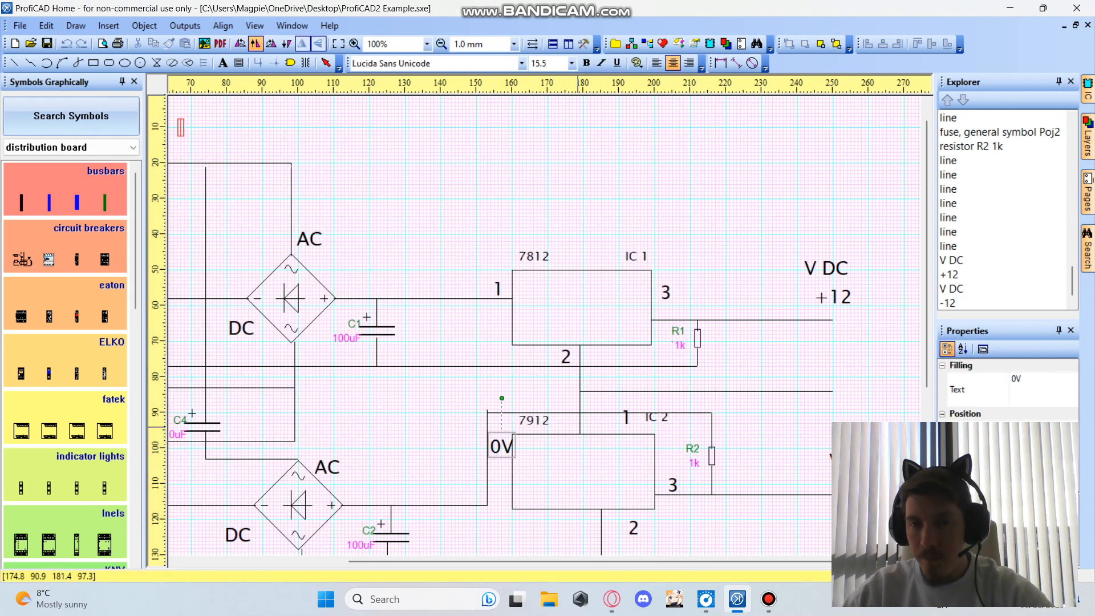
pyautogui.click(861, 382)
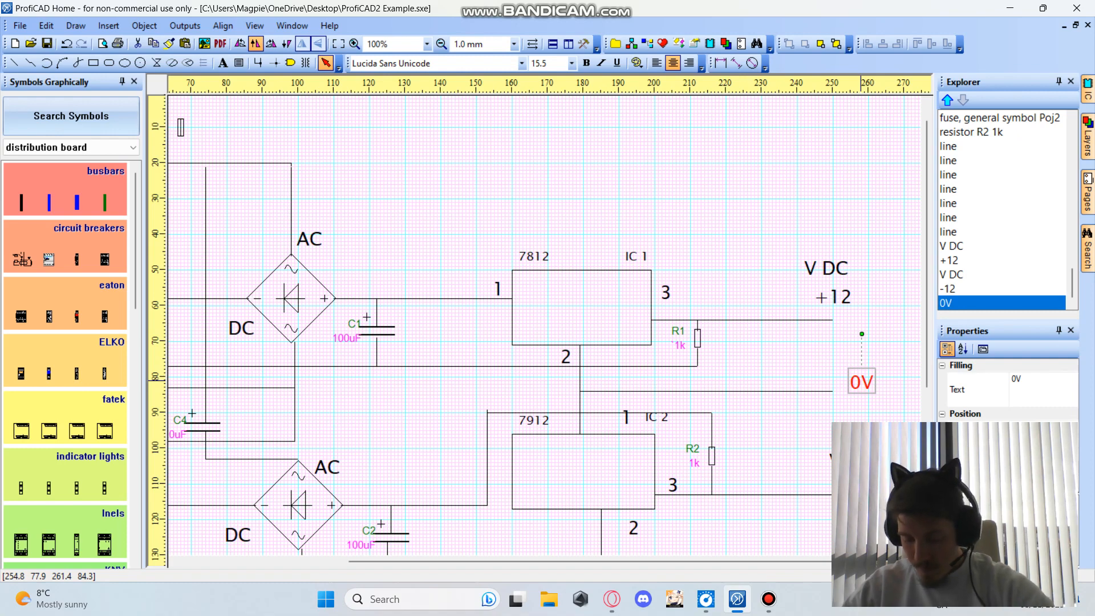
# Step: Add the text label "AC signal" and place it directly above the AC source symbol
pyautogui.scroll(-1, 392, 347)
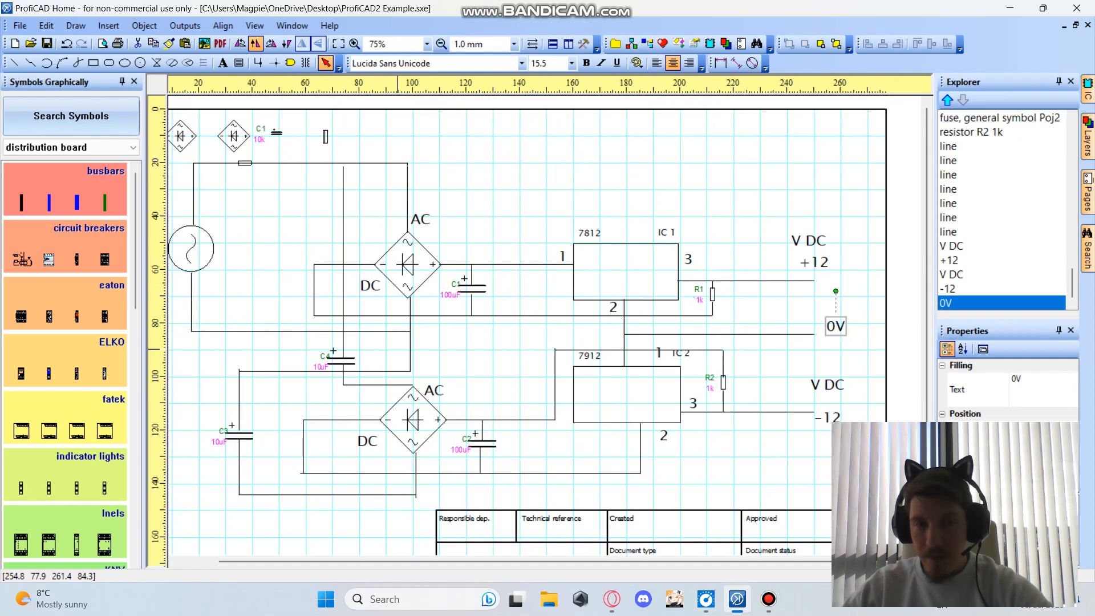
pyautogui.scroll(-1, 398, 347)
pyautogui.scroll(1, 416, 346)
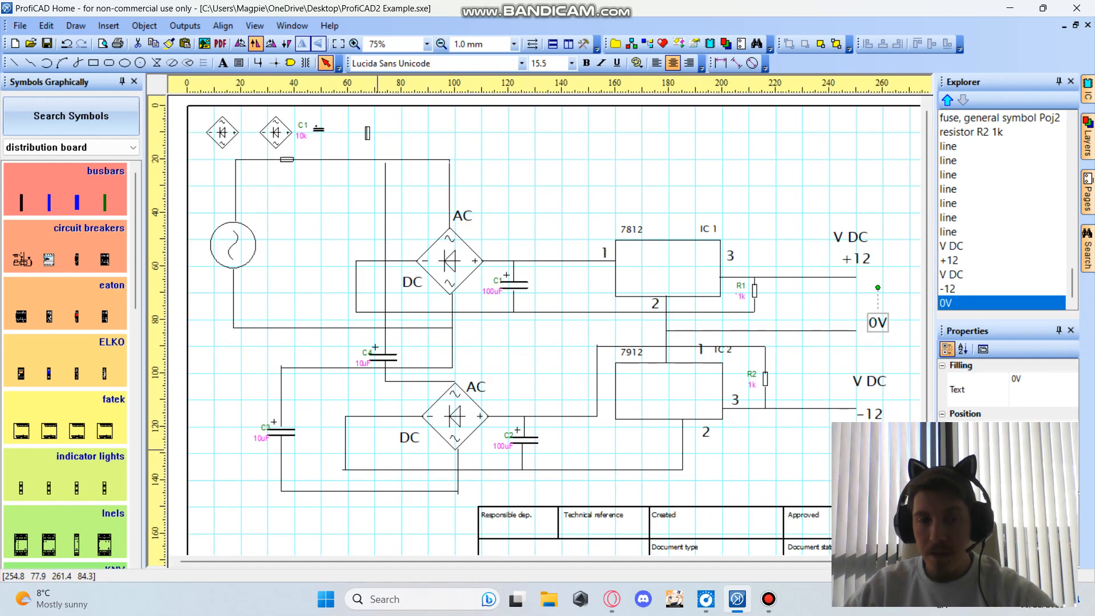
pyautogui.scroll(2, 229, 251)
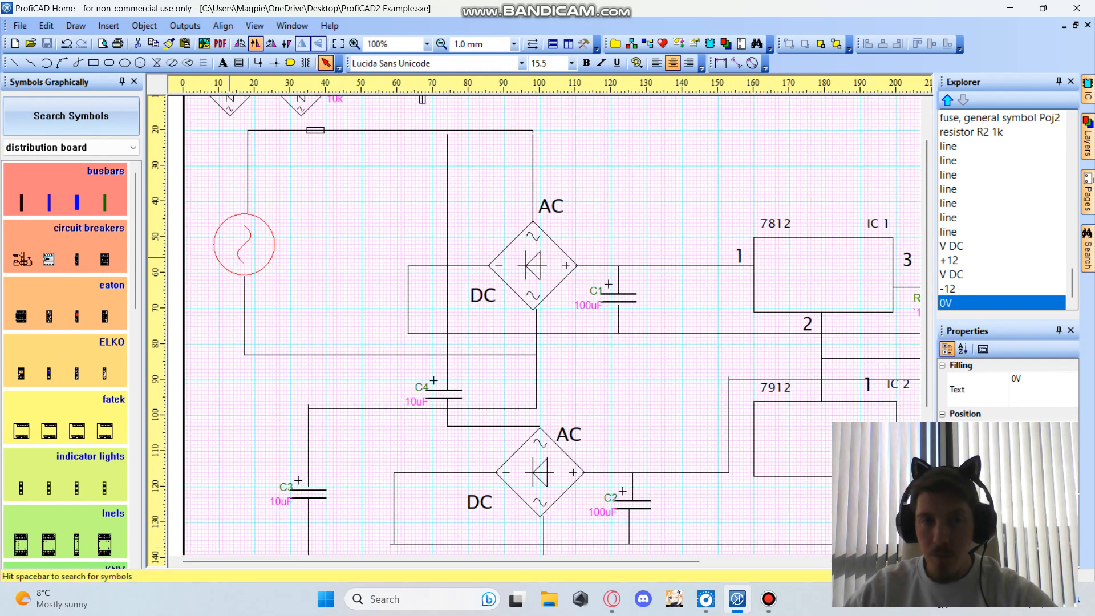
pyautogui.click(224, 63)
pyautogui.click(305, 220)
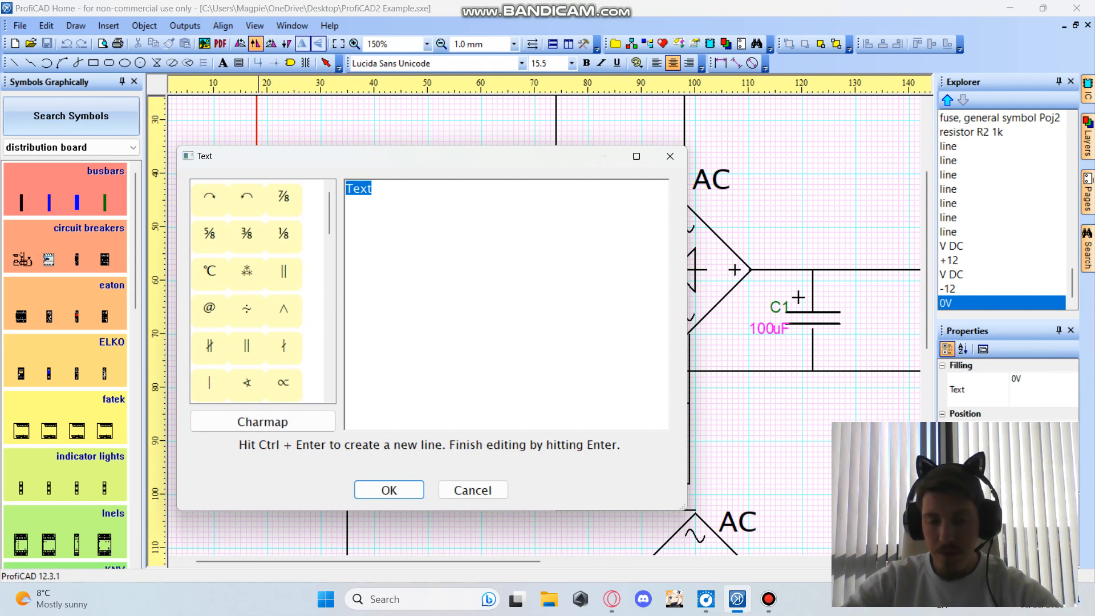
pyautogui.write('AC')
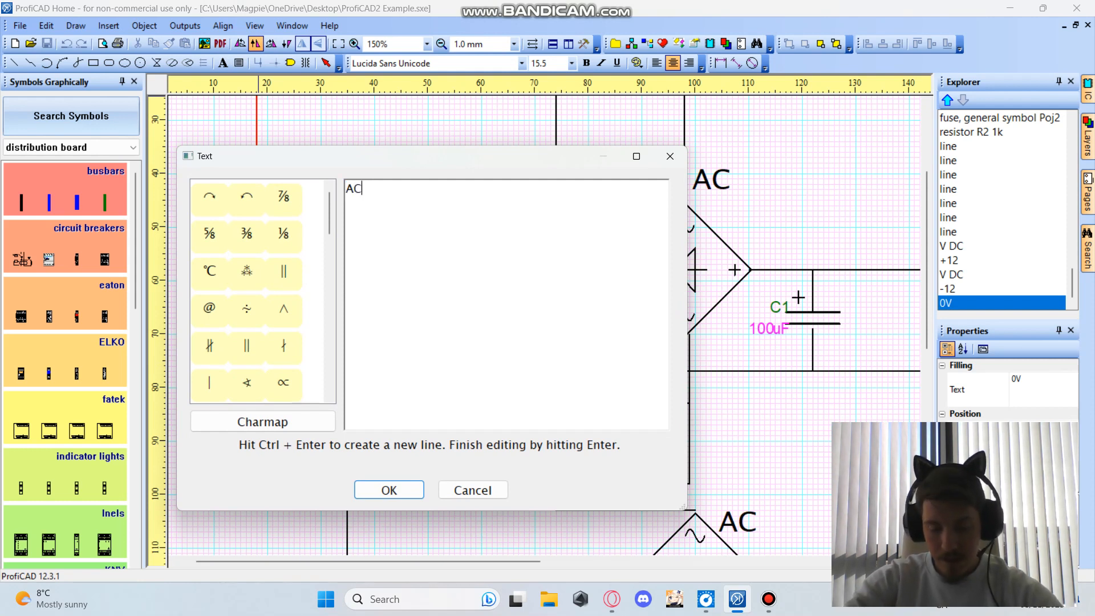
pyautogui.write(' signal')
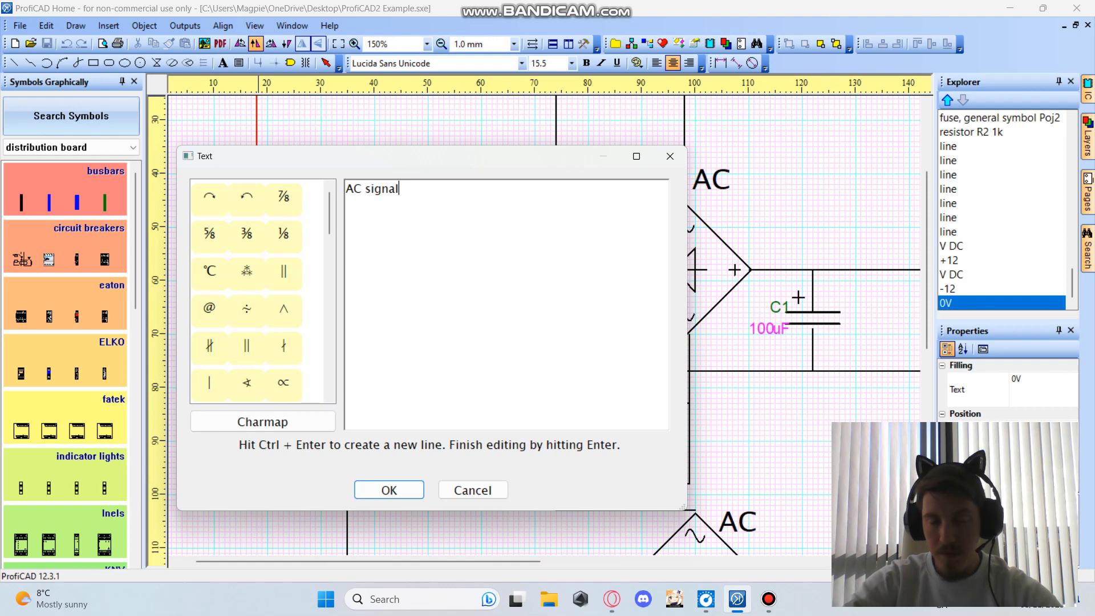
pyautogui.press('Return')
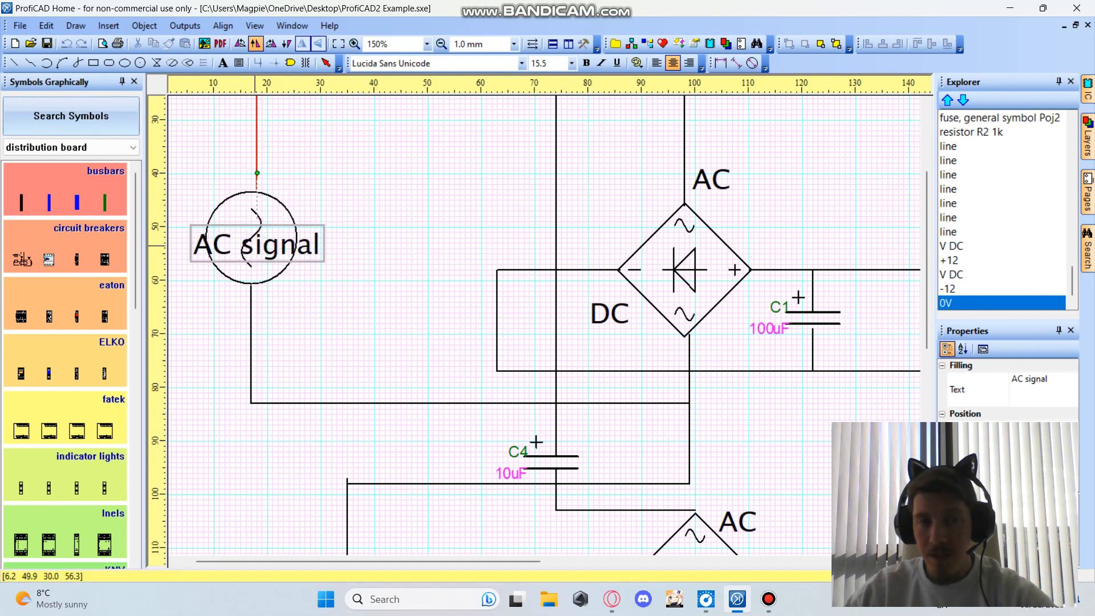
pyautogui.click(257, 172)
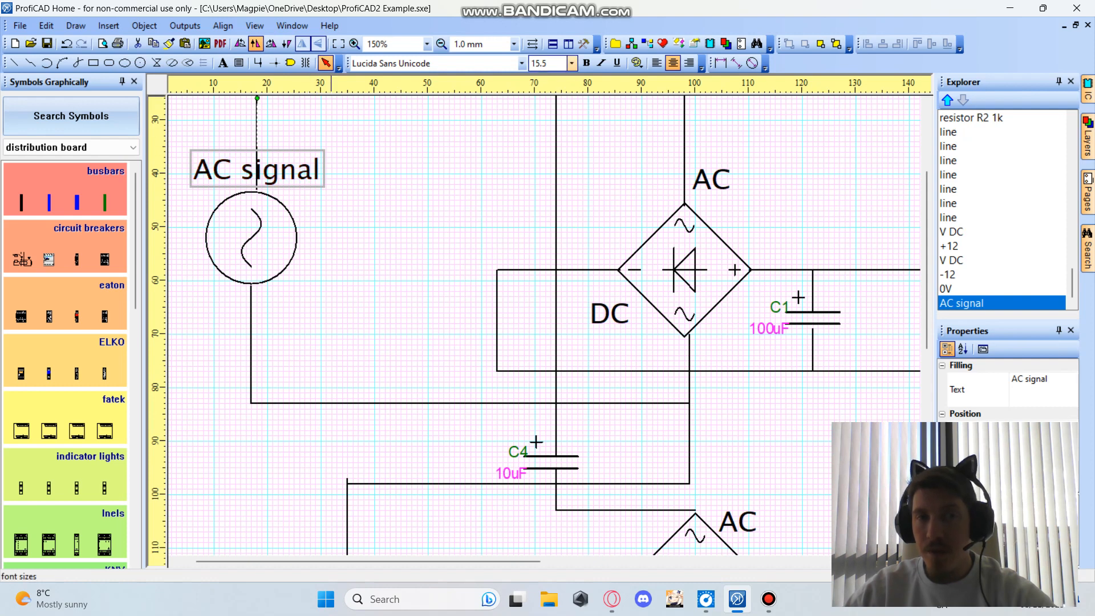
# Step: Reduce the font size of the "AC signal" label, rotate it to vertical and place it along the outer side of the AC source
pyautogui.click(572, 63)
pyautogui.click(547, 121)
pyautogui.scroll(2, 297, 154)
pyautogui.scroll(-2, 298, 154)
pyautogui.moveTo(251, 173); pyautogui.dragTo(348, 206)
pyautogui.moveTo(349, 140); pyautogui.dragTo(188, 237)
pyautogui.click(353, 336)
# Step: Move the 7912's pin labels 1, 3 and 2 about 10 mm, 3 mm and 6 mm horizontally, closer to their pin lines
pyautogui.scroll(-3, 386, 360)
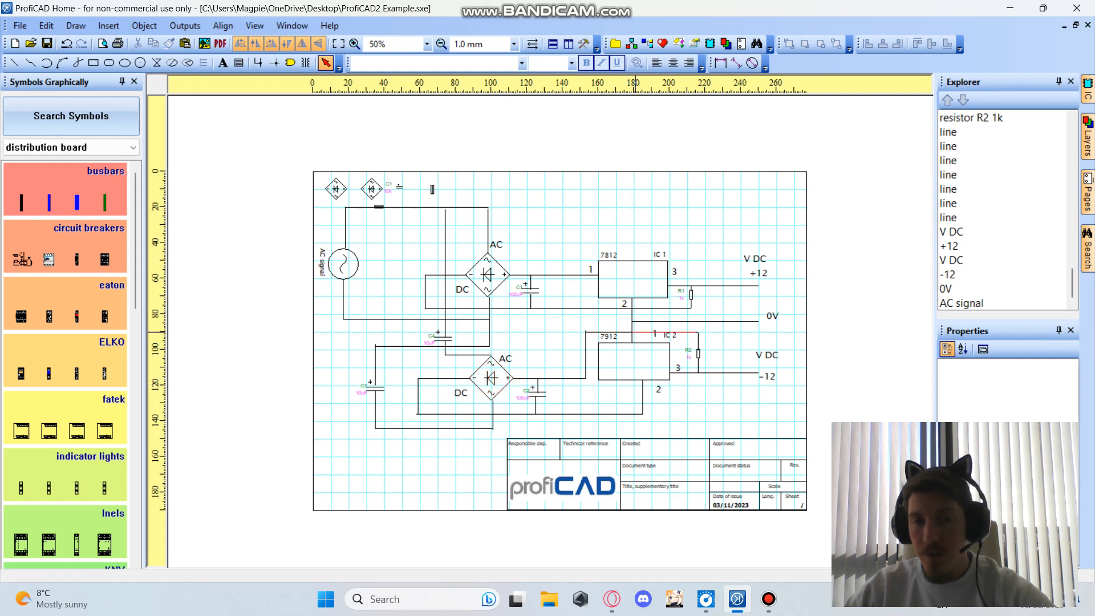
pyautogui.click(672, 333)
pyautogui.scroll(3, 676, 352)
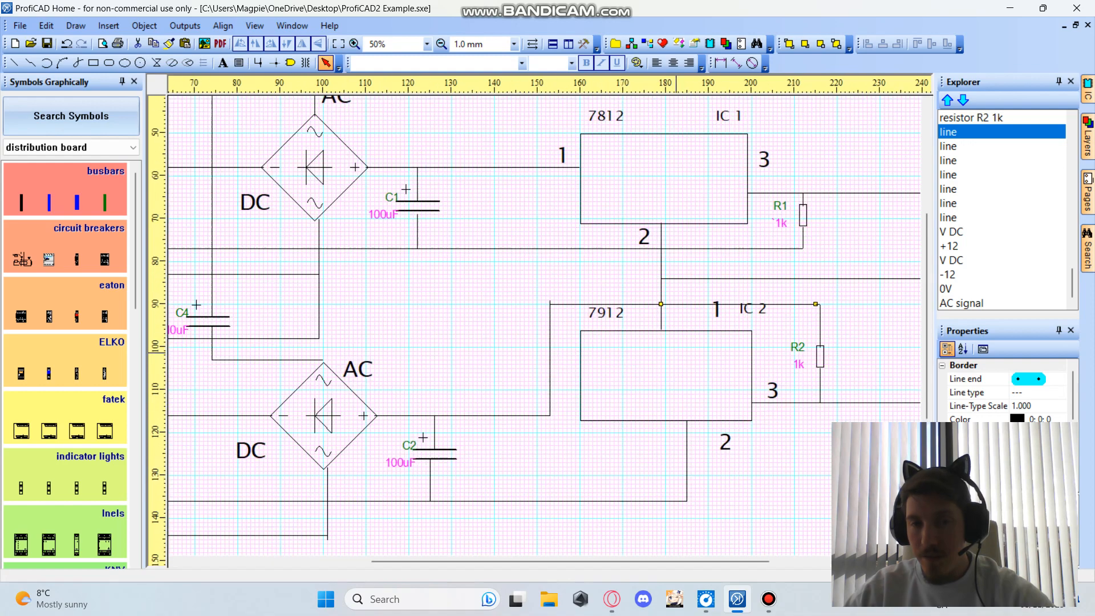
pyautogui.scroll(2, 680, 360)
pyautogui.moveTo(714, 309); pyautogui.dragTo(678, 311)
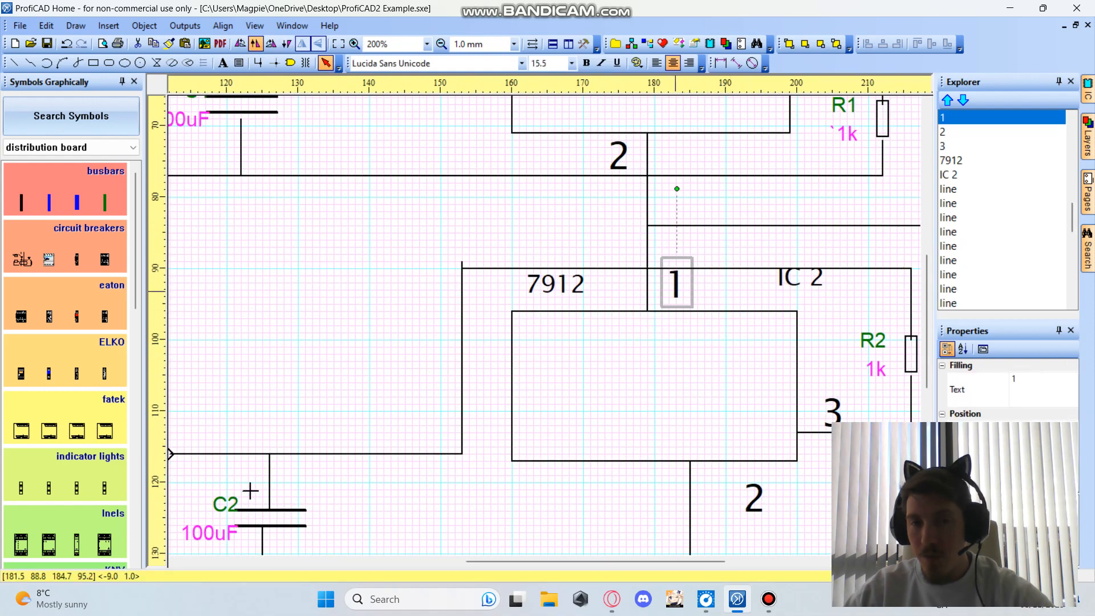
pyautogui.moveTo(834, 412); pyautogui.dragTo(813, 412)
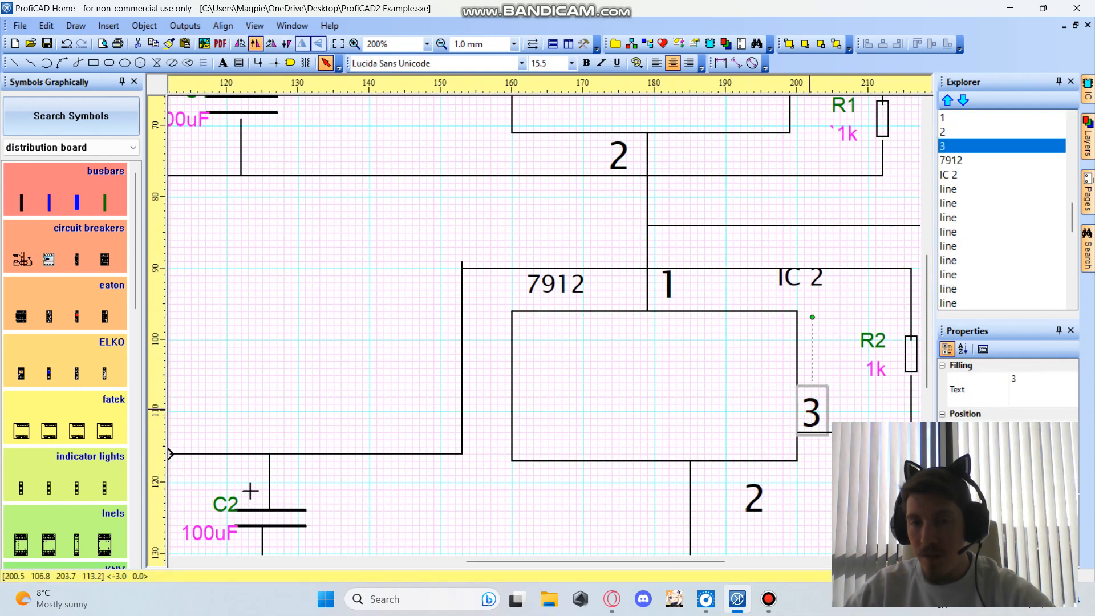
pyautogui.moveTo(754, 498); pyautogui.dragTo(712, 483)
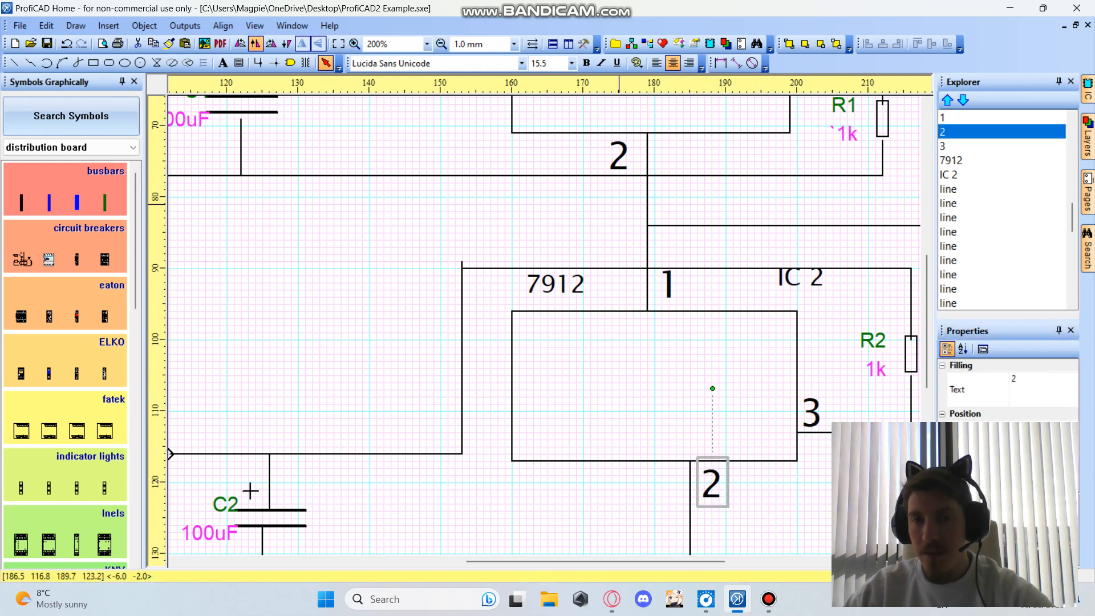
# Step: Move the 7812's pin label 3 about 3 mm down and 1 mm towards the regulator, closer to its output line
pyautogui.scroll(-2, 654, 199)
pyautogui.click(737, 112)
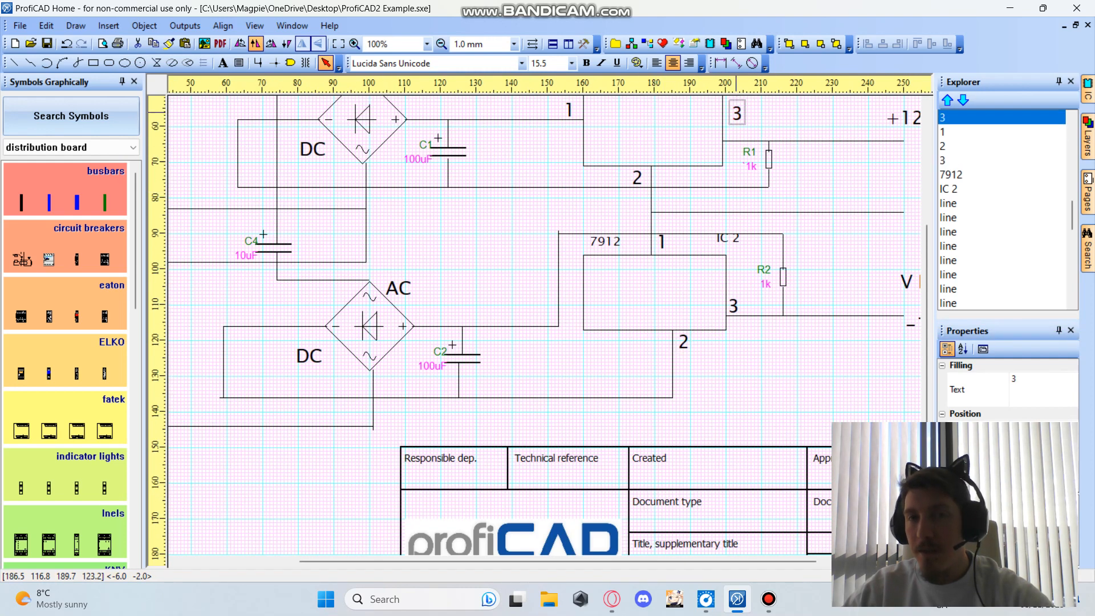
pyautogui.moveTo(738, 108); pyautogui.dragTo(733, 118)
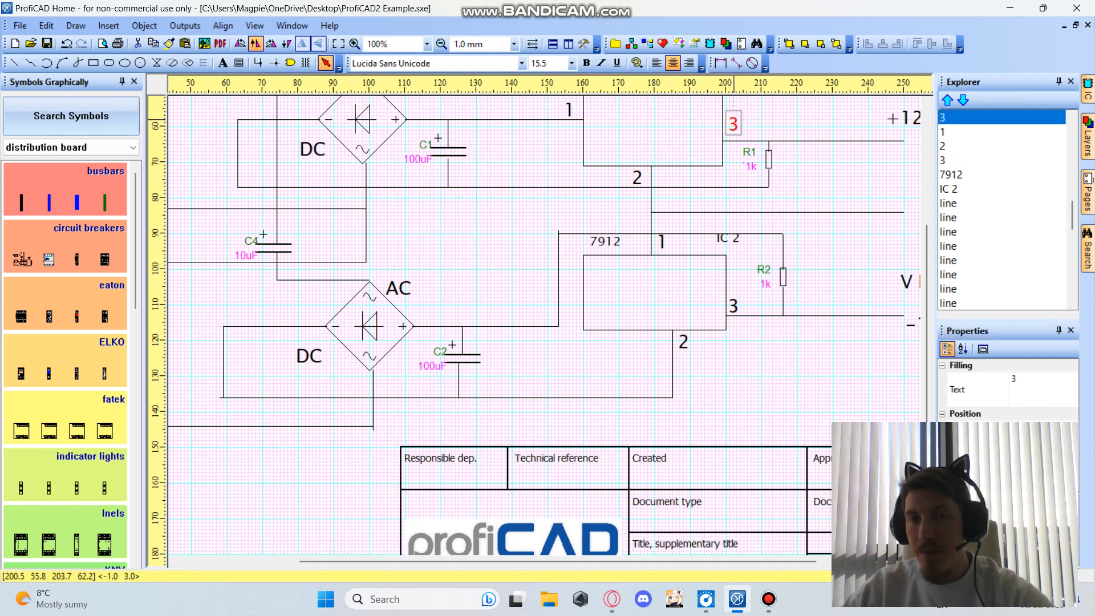
pyautogui.click(770, 117)
# Step: Save the finished power supply drawing under its existing file name
pyautogui.scroll(-1, 562, 153)
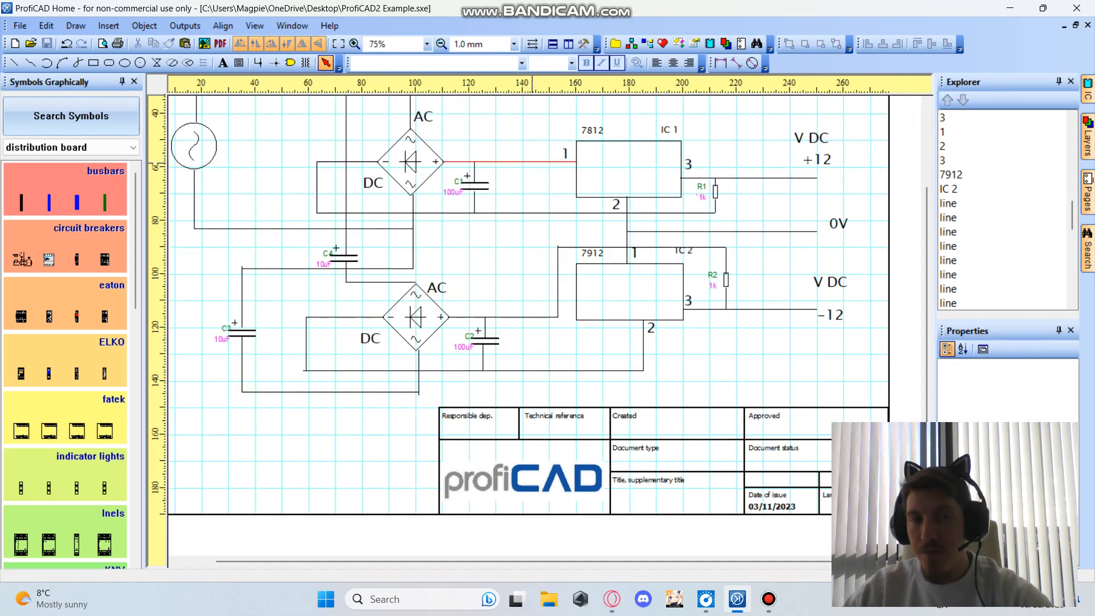
pyautogui.scroll(-1, 484, 201)
pyautogui.hotkey('ctrl', 's')
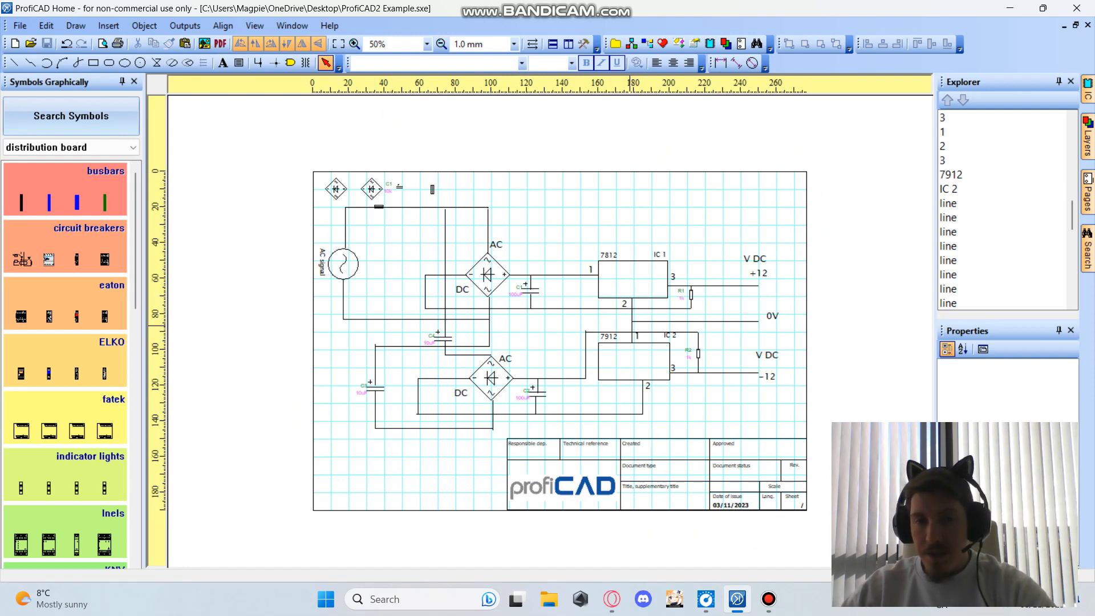
pyautogui.scroll(1, 641, 317)
pyautogui.scroll(-1, 634, 313)
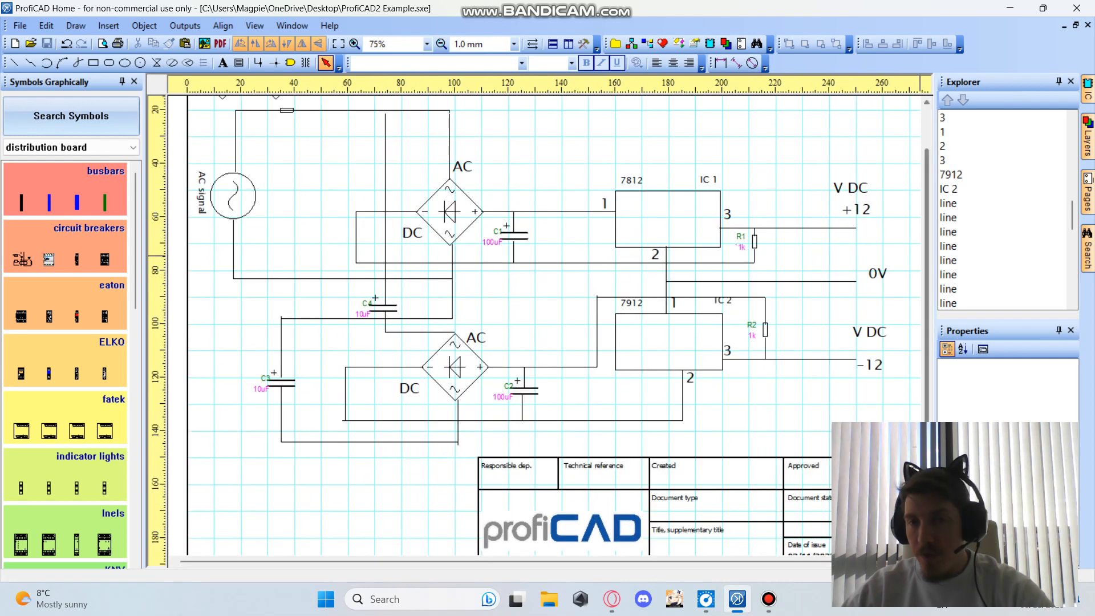
pyautogui.scroll(-2, 540, 329)
pyautogui.hscroll(2, 546, 322)
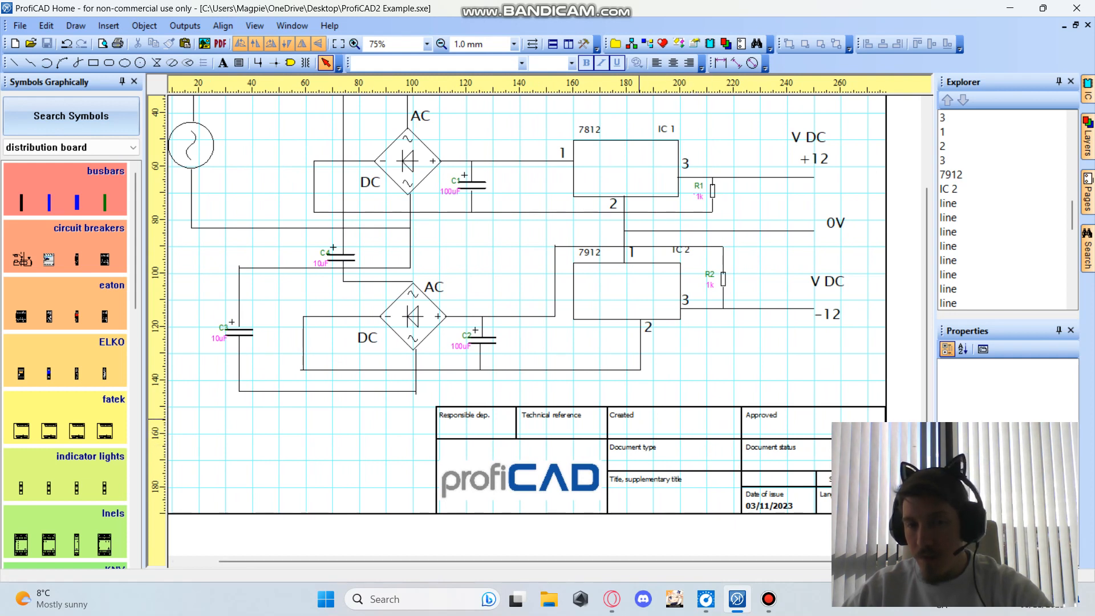
pyautogui.rightClick(685, 432)
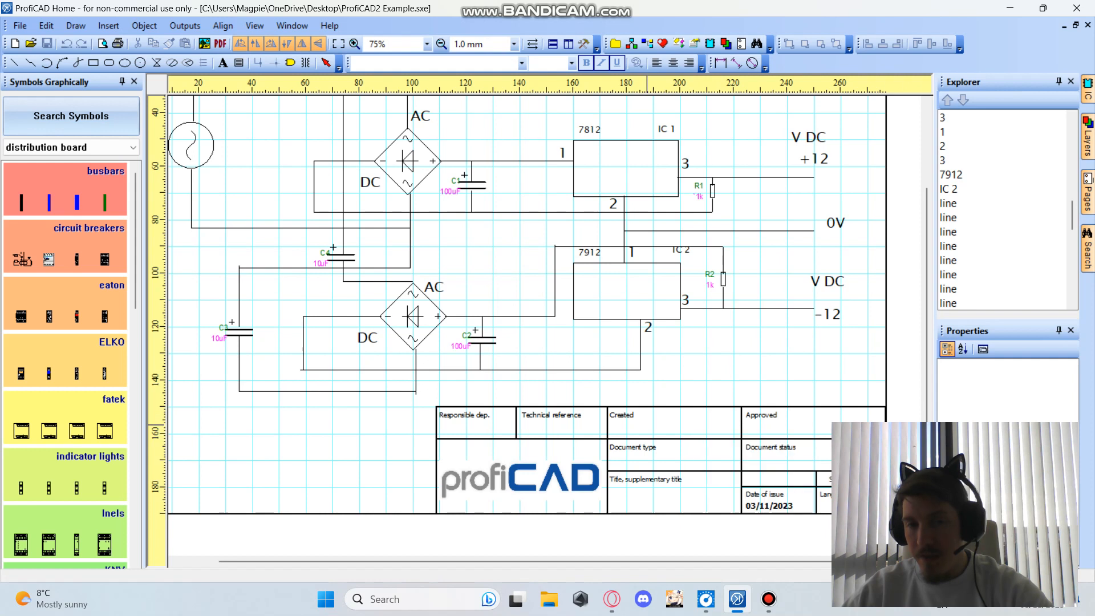
# Step: Open the title block's fill-in variables and look through the list of items
pyautogui.rightClick(647, 425)
pyautogui.rightClick(622, 420)
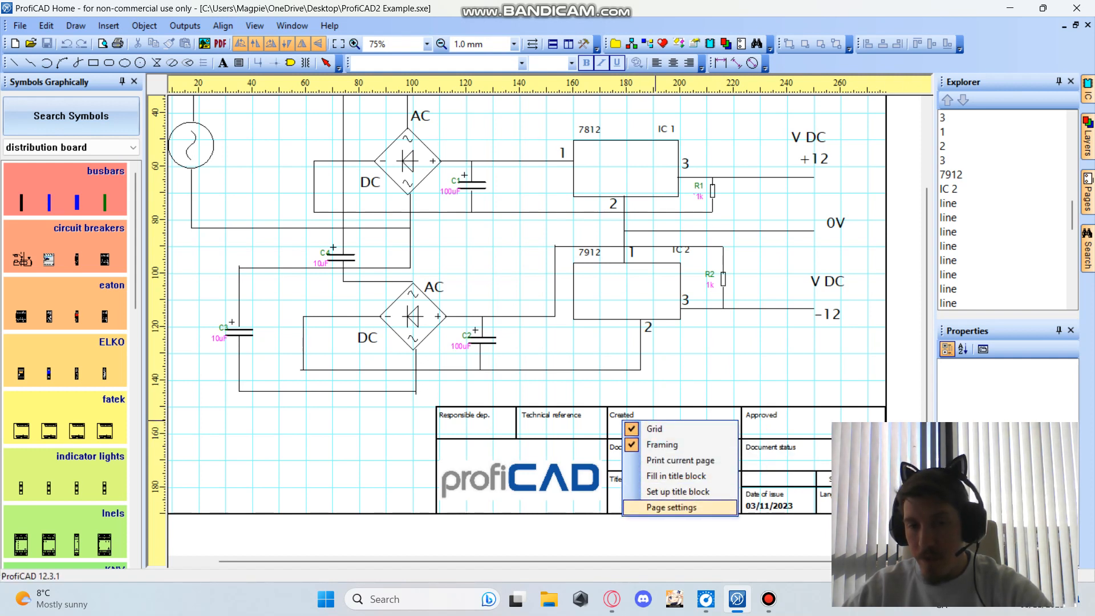
pyautogui.click(676, 476)
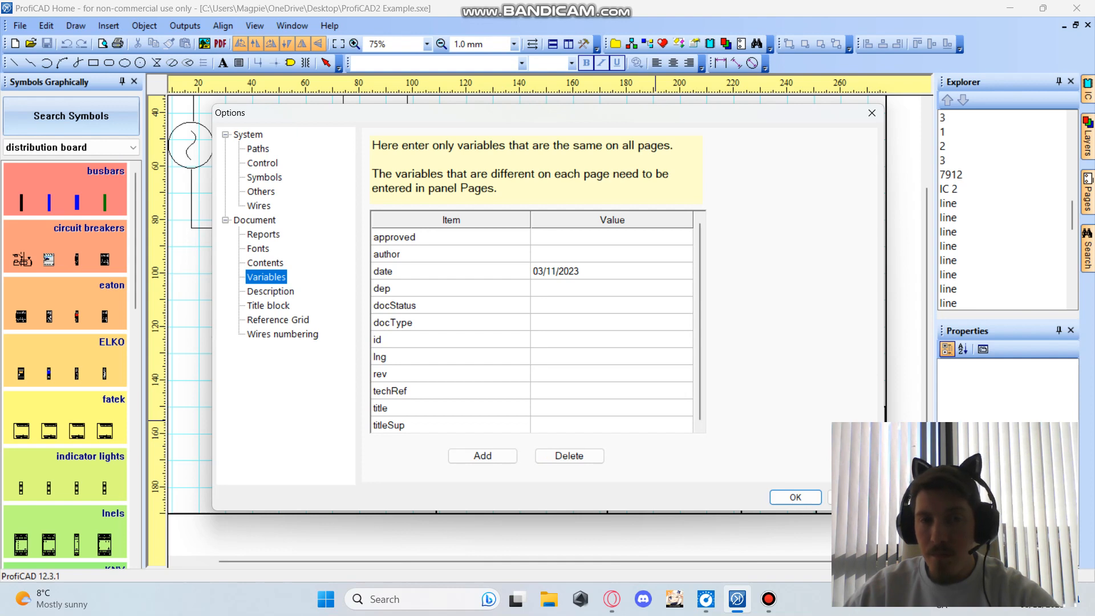
pyautogui.scroll(-1, 532, 333)
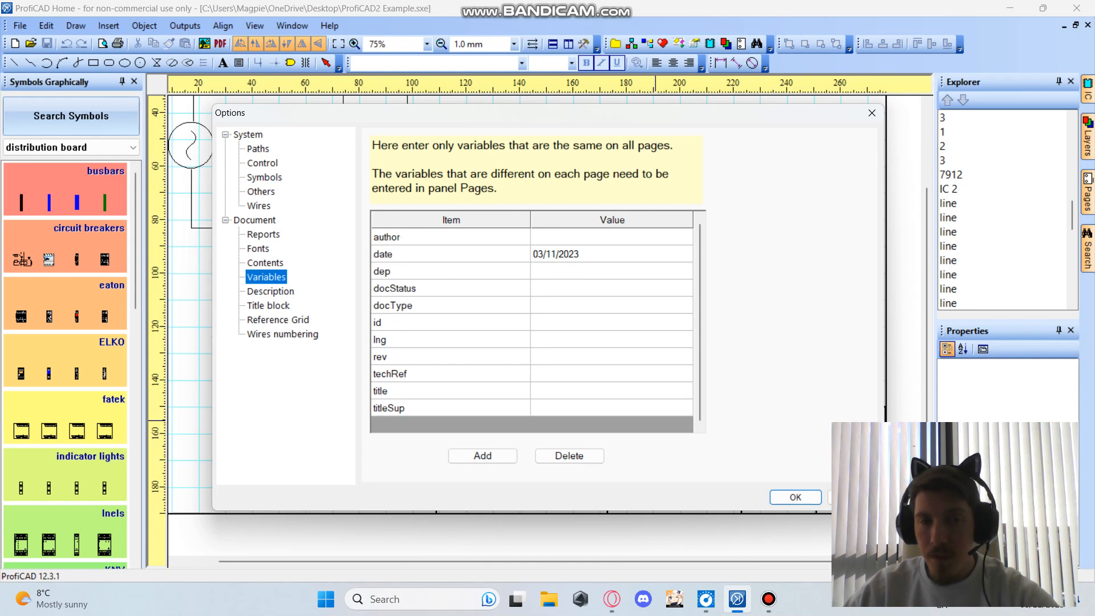
pyautogui.scroll(1, 532, 333)
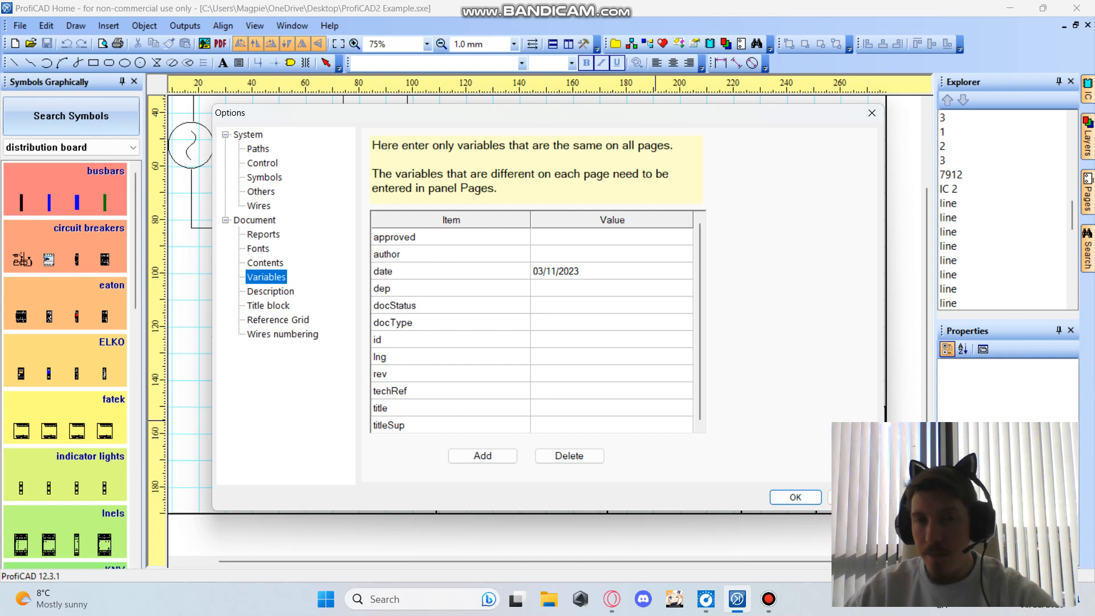
# Step: Look through the document's description, title block, reference grid, report, font, contents and variable options, closing them without changes
pyautogui.click(270, 291)
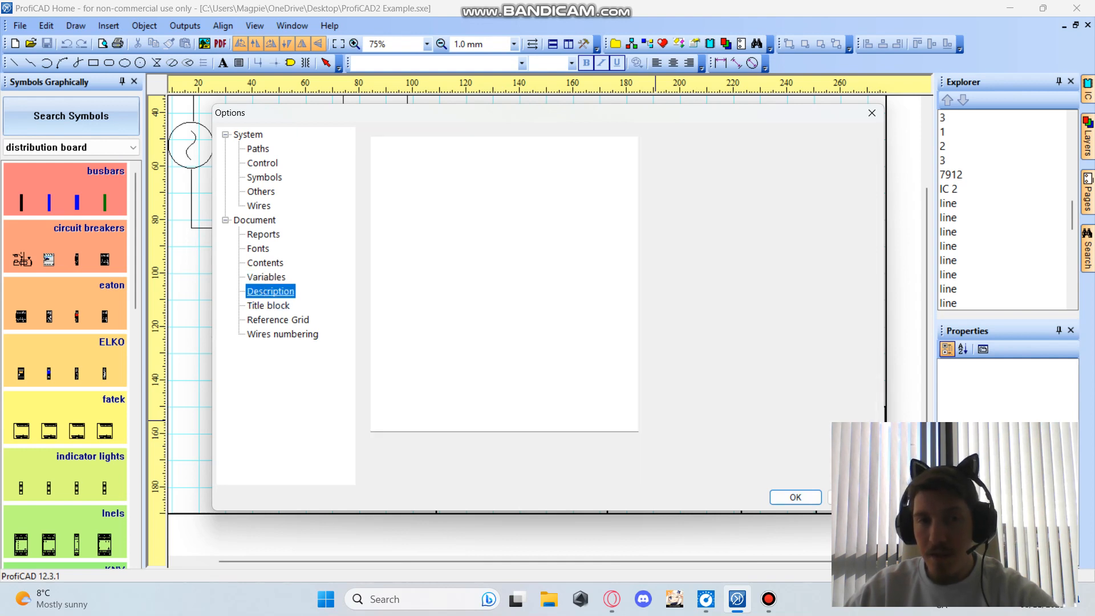
pyautogui.click(268, 306)
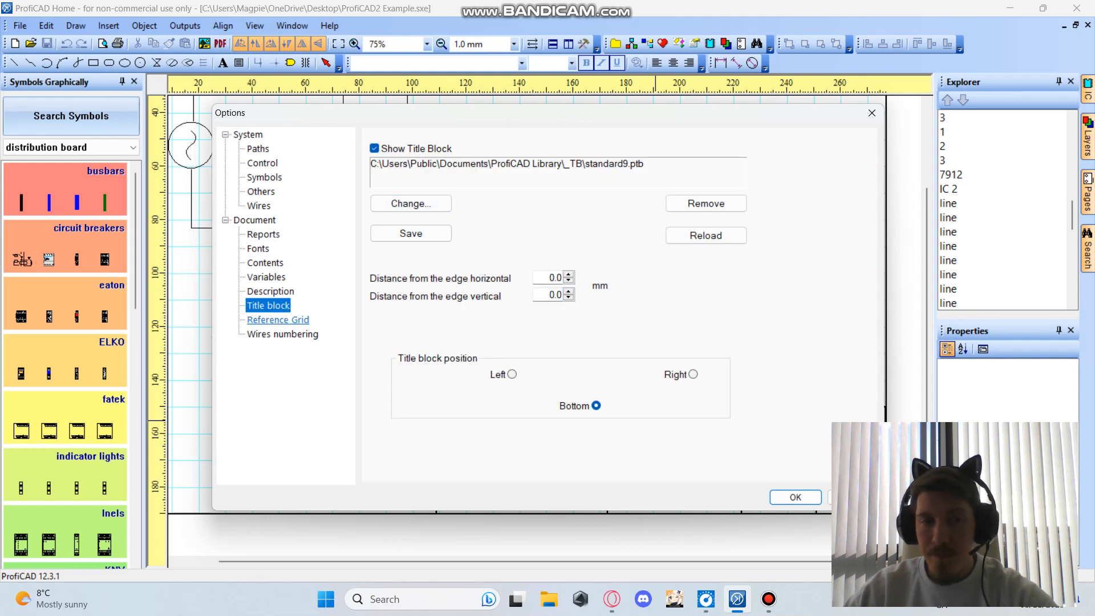
pyautogui.click(278, 320)
pyautogui.click(263, 234)
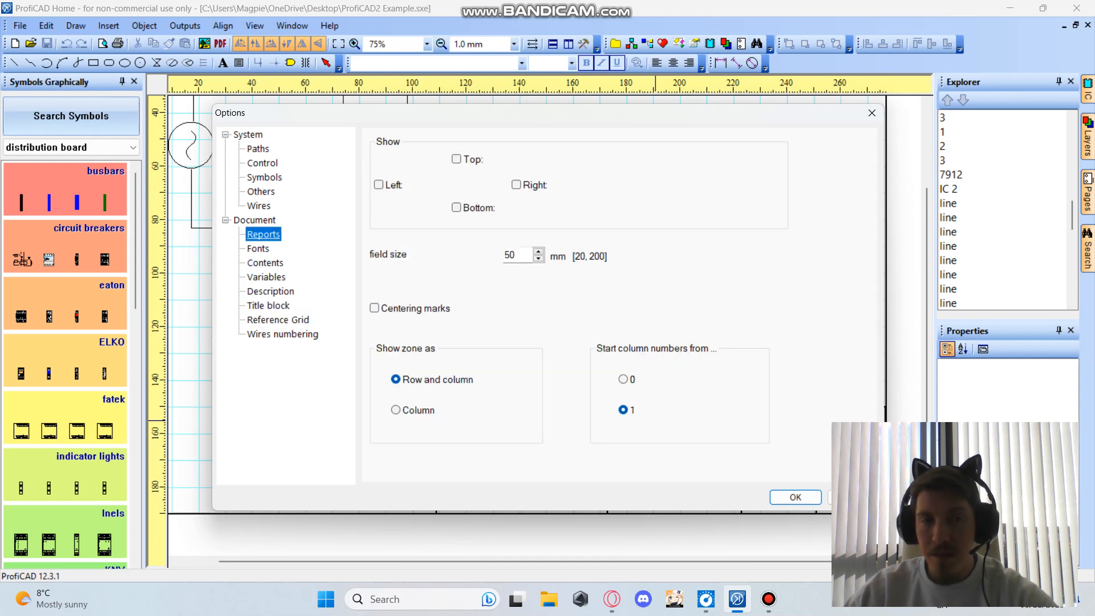
pyautogui.click(258, 249)
pyautogui.click(265, 263)
pyautogui.click(266, 278)
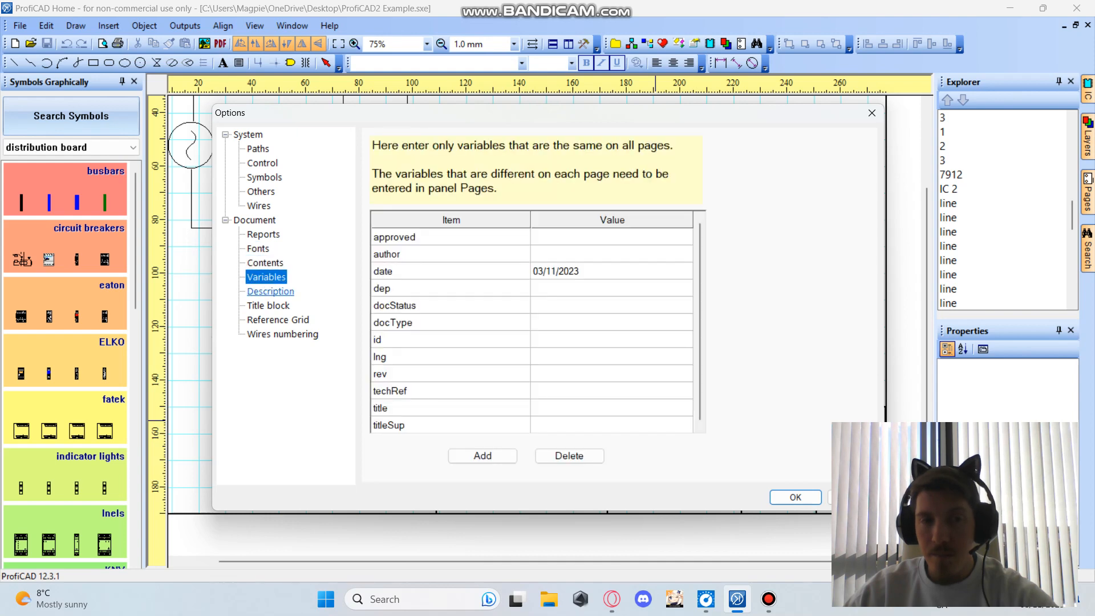
pyautogui.click(270, 291)
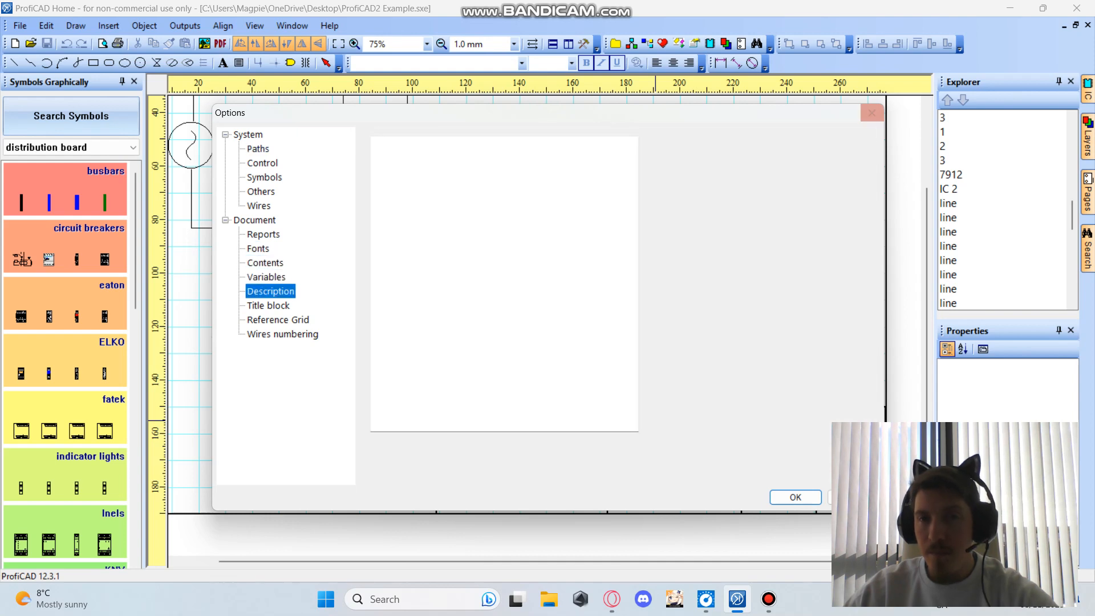
pyautogui.click(872, 112)
# Step: Check the document's title block setup and its template selection, leaving the setup as it is
pyautogui.rightClick(554, 456)
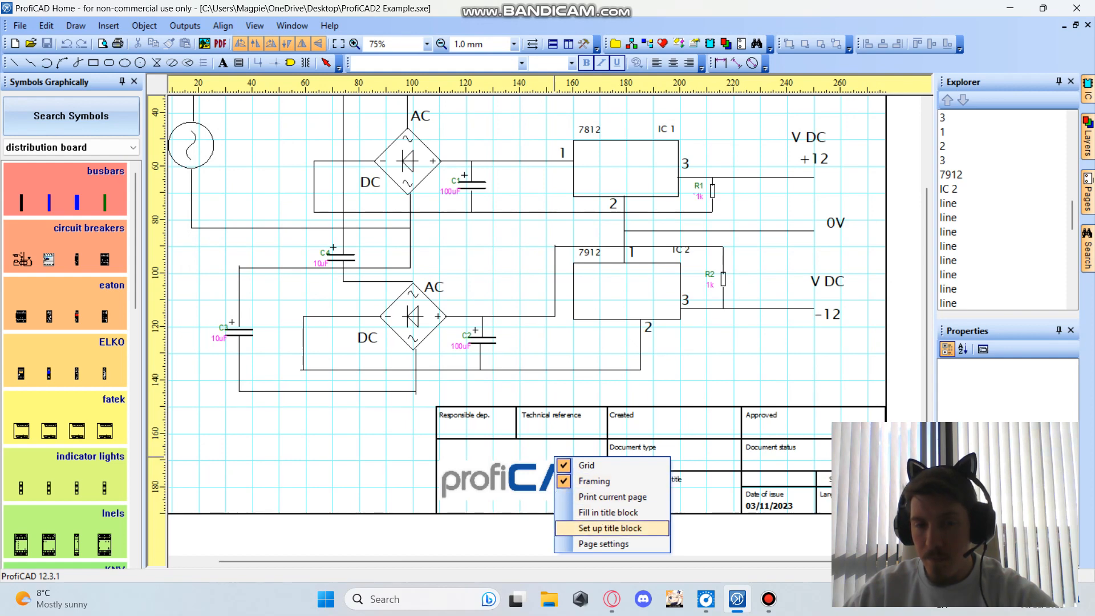
pyautogui.click(611, 528)
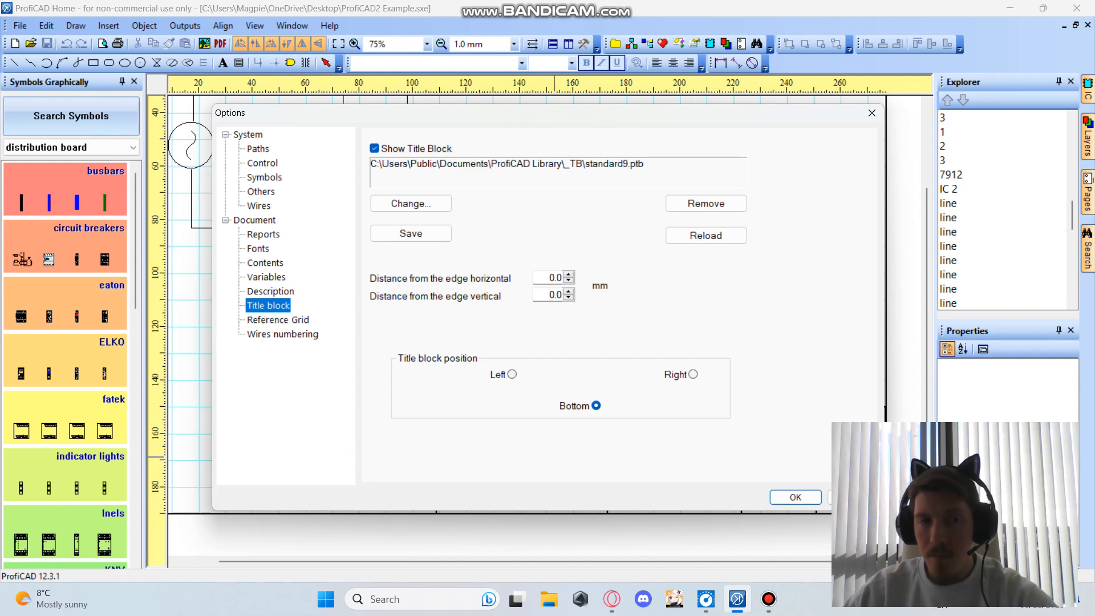
pyautogui.click(410, 204)
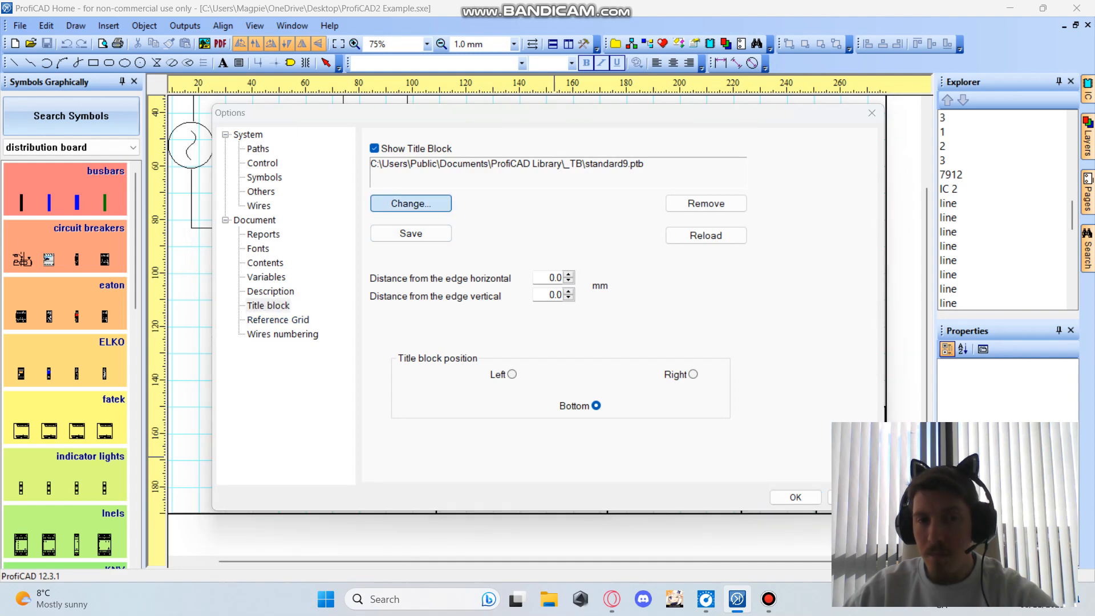
pyautogui.click(841, 137)
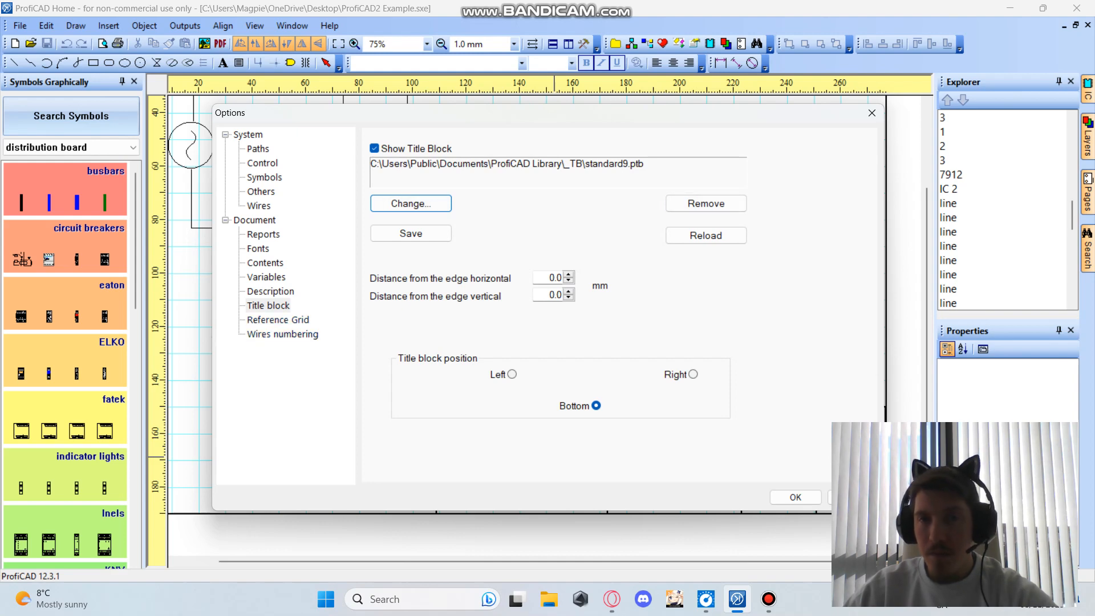
pyautogui.click(871, 112)
# Step: Look at the title block templates offered in the page settings and hide the title block on this page
pyautogui.rightClick(675, 449)
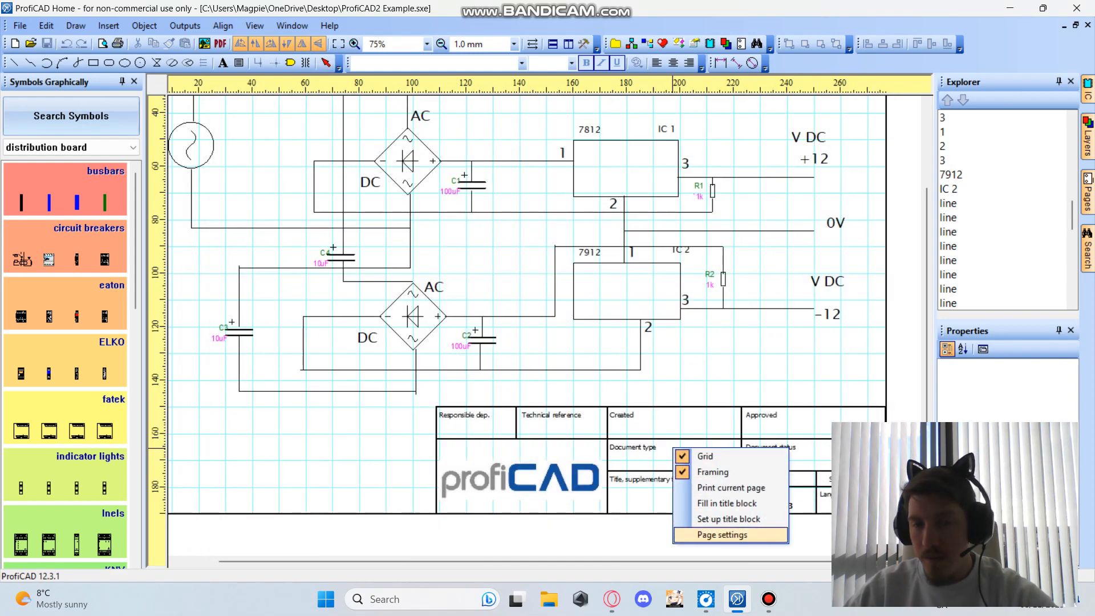
pyautogui.click(722, 535)
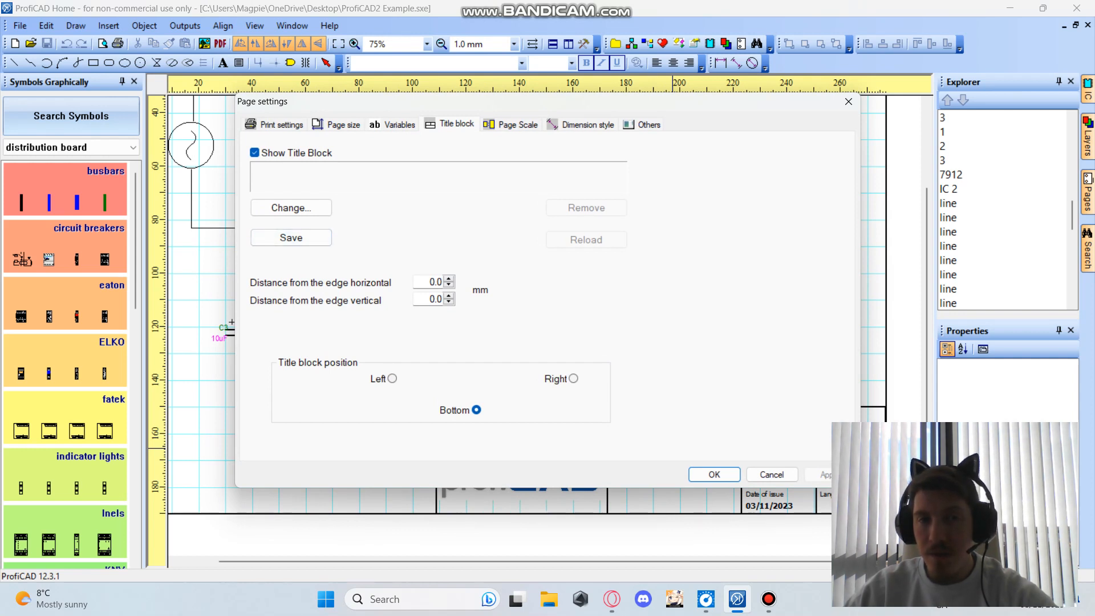
pyautogui.click(291, 208)
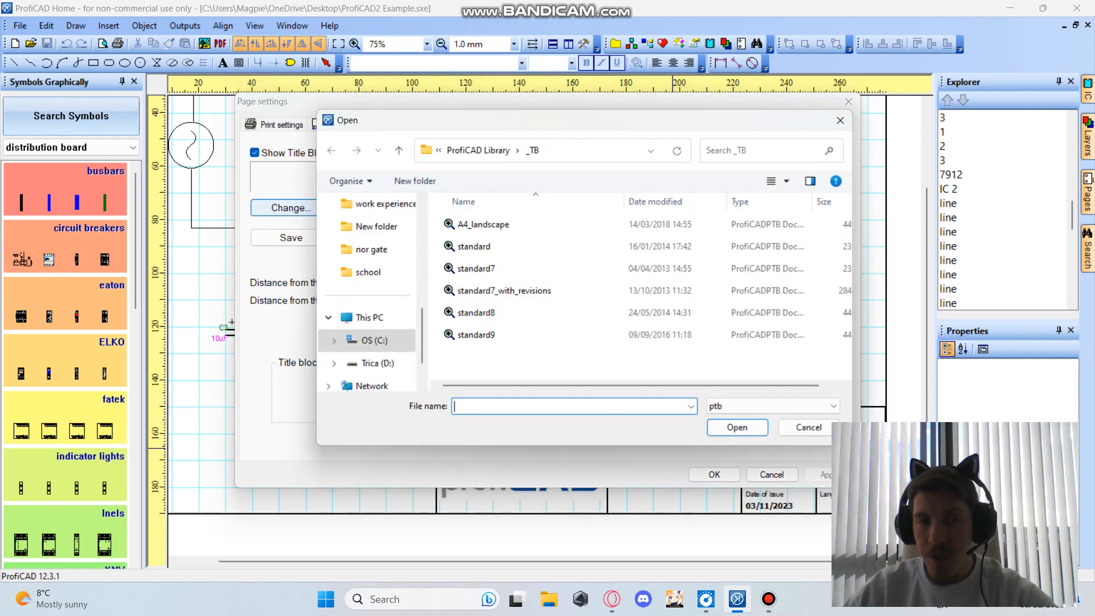
pyautogui.click(841, 121)
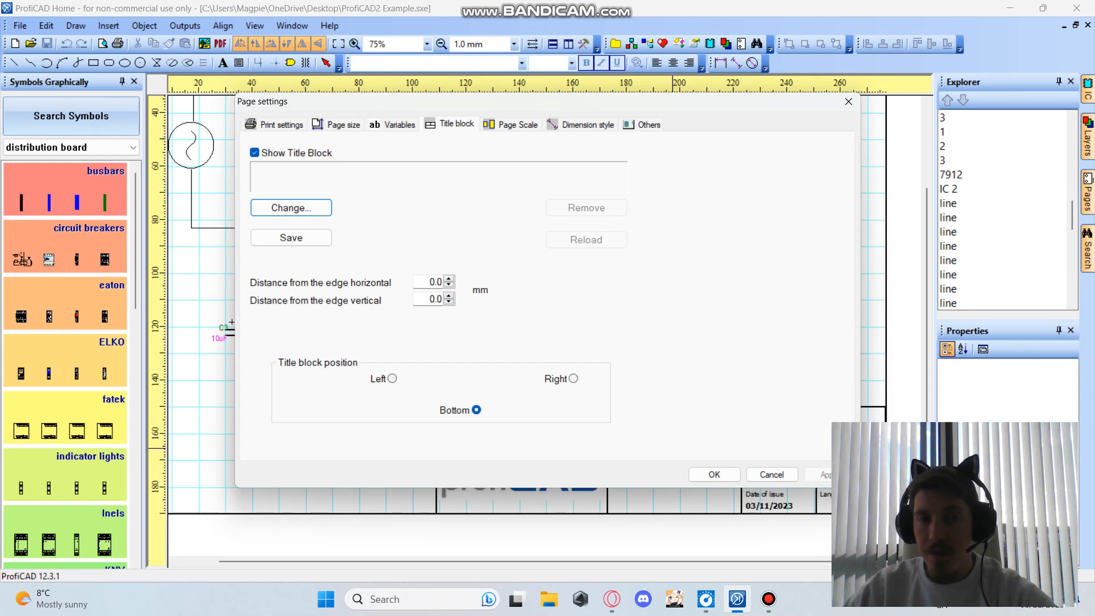
pyautogui.click(255, 153)
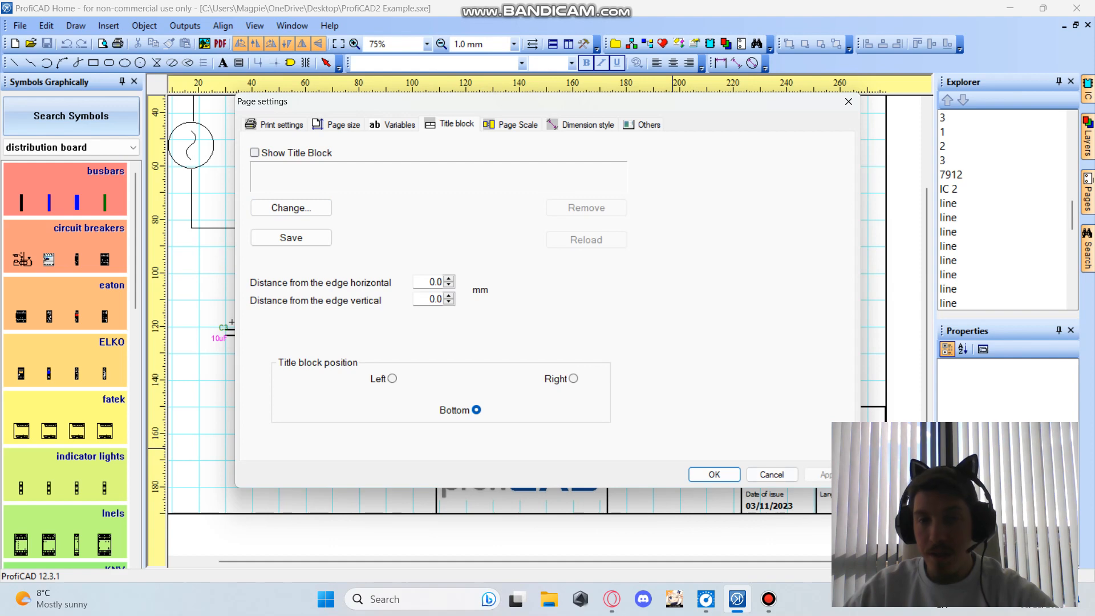
pyautogui.click(715, 474)
# Step: Show the title block on the page again through the page settings
pyautogui.rightClick(703, 450)
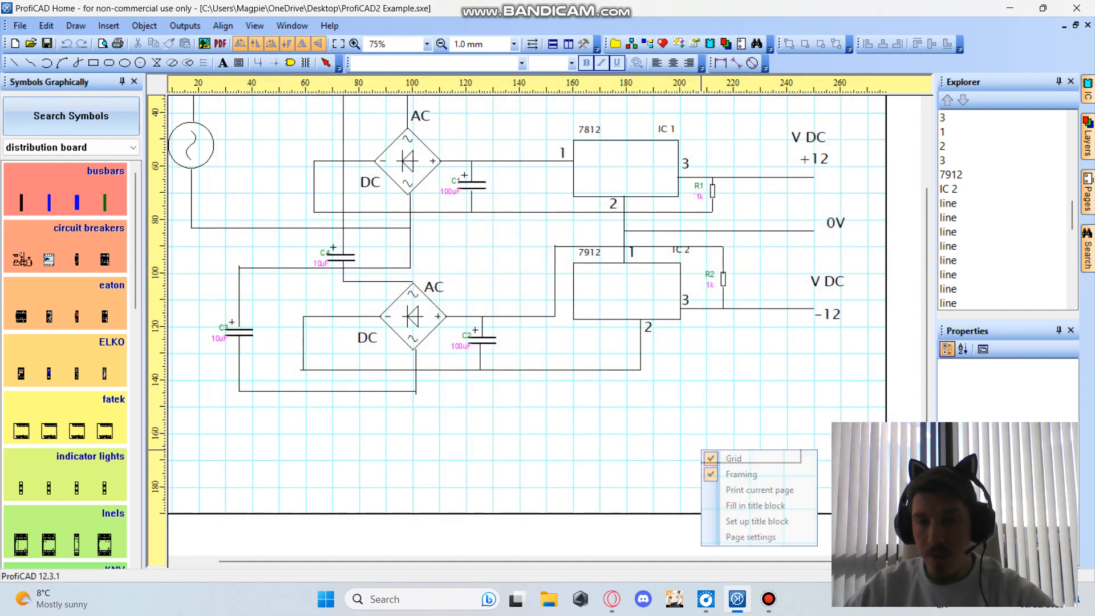
pyautogui.click(754, 535)
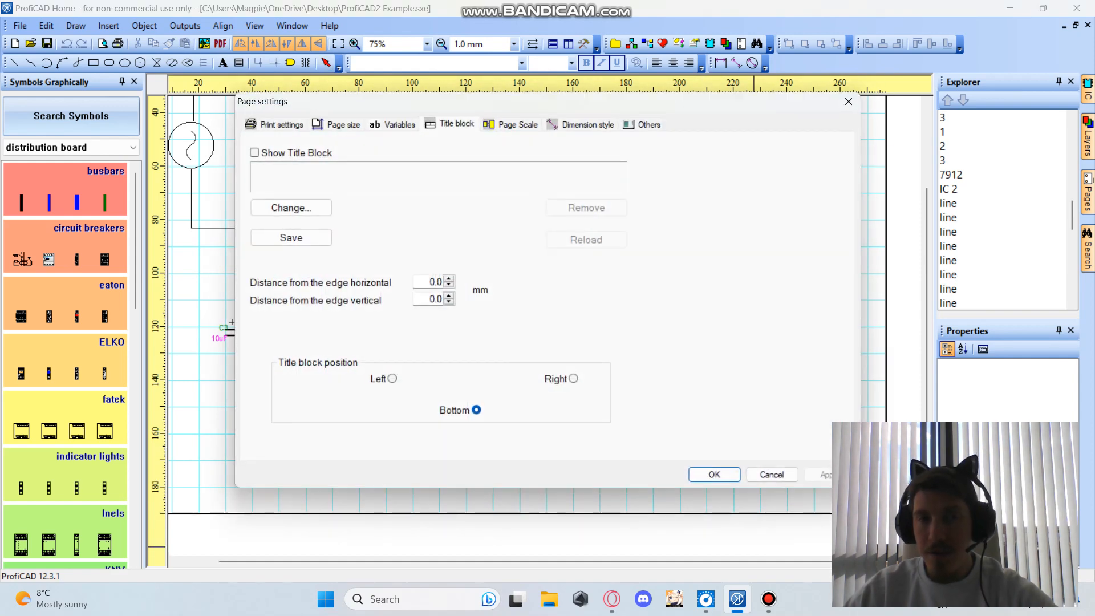
pyautogui.click(511, 125)
pyautogui.click(451, 125)
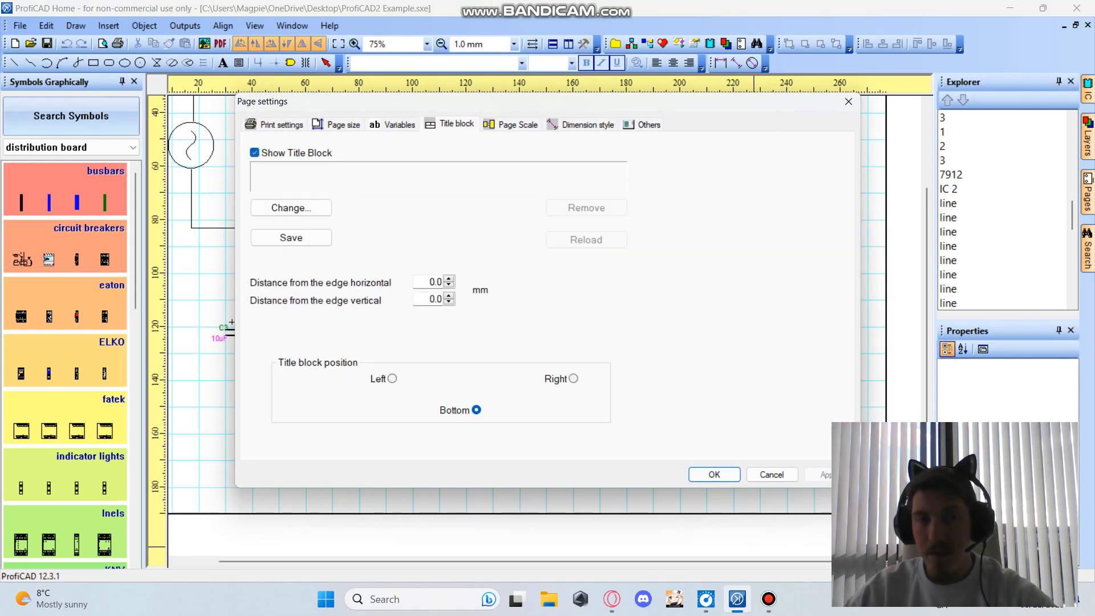
pyautogui.click(715, 474)
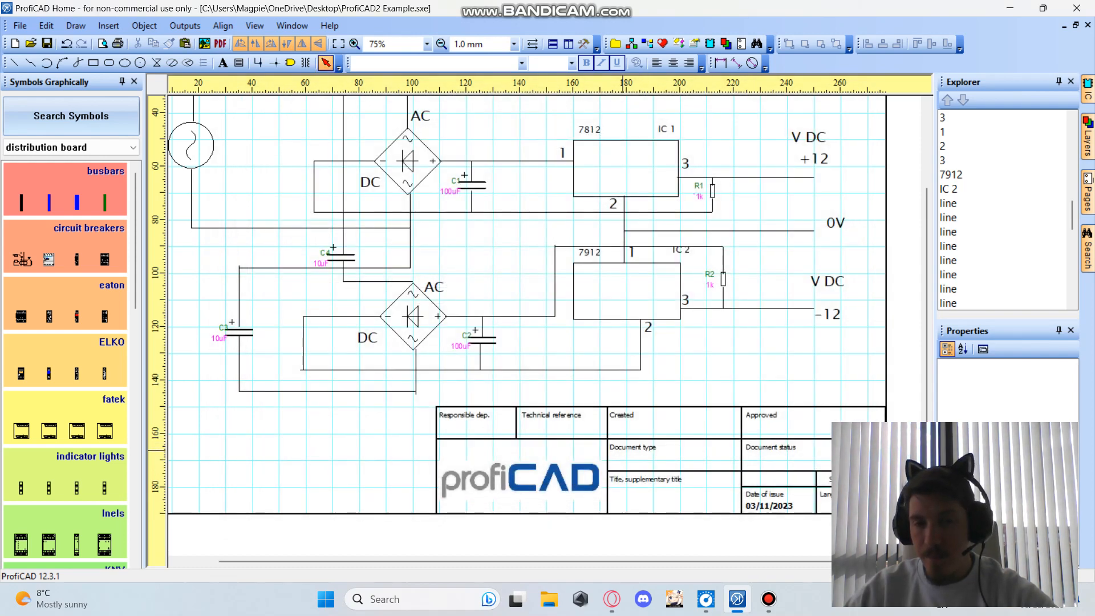
# Step: Fill in the title block variables approved and author with the placeholder text "zzzz"
pyautogui.rightClick(630, 448)
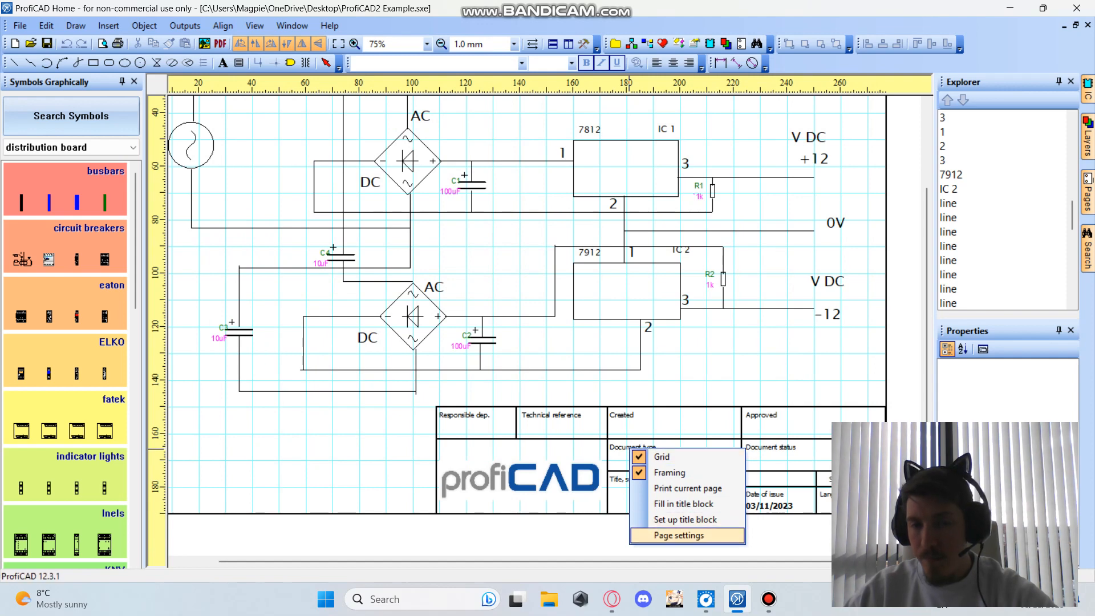
pyautogui.press('Up')
pyautogui.press('Up')
pyautogui.press('Return')
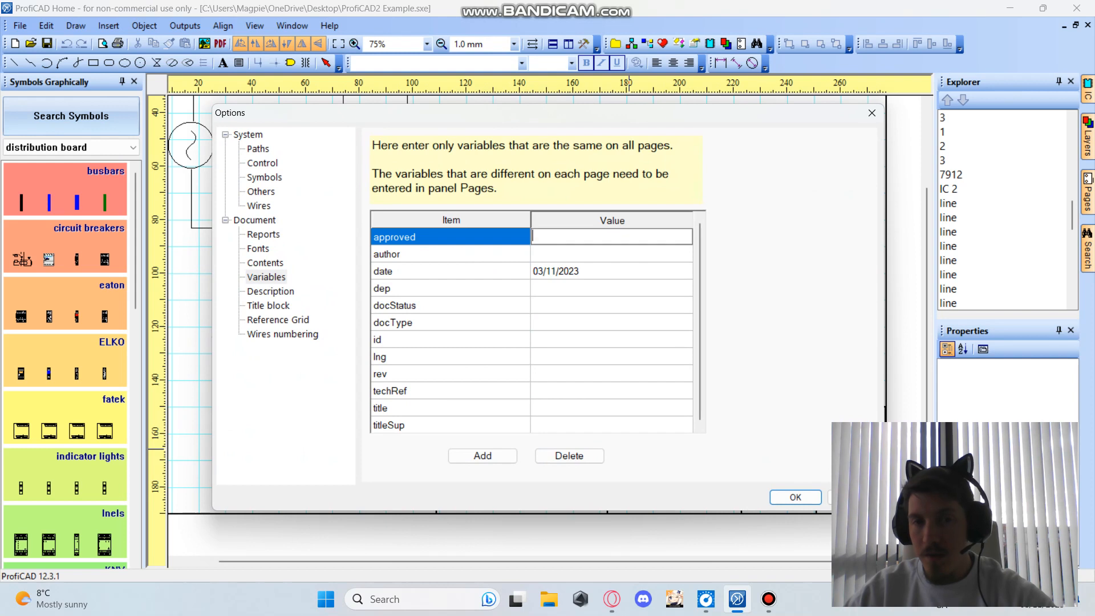
pyautogui.write('zzzz')
pyautogui.press('Return')
pyautogui.write('zzzz')
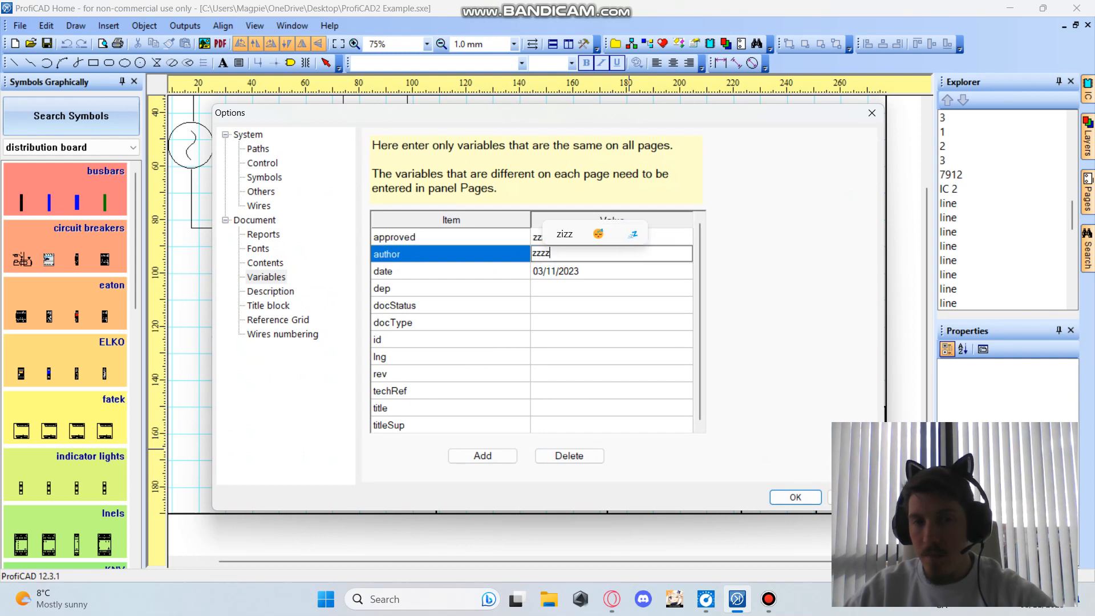
# Step: Set the title block's dep and docStatus variables to "zzz" and docType to "zizz"
pyautogui.press('Return')
pyautogui.write('zzz')
pyautogui.press('Return')
pyautogui.write('zizz')
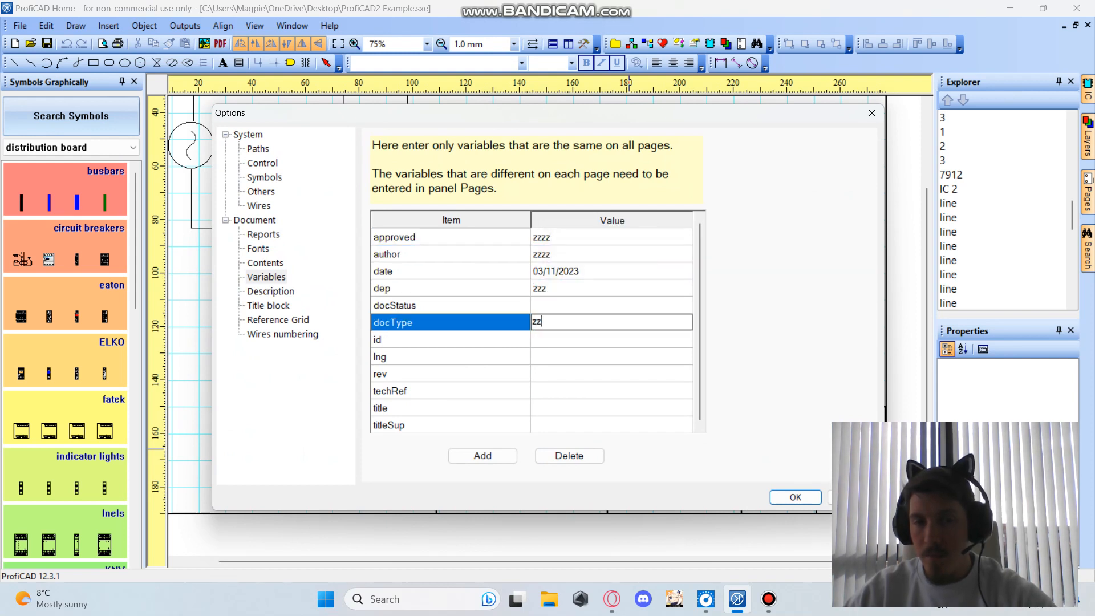
pyautogui.press('Up')
pyautogui.write('zzz')
# Step: Set the title block's id variable to "zz" and rev to "zzzz", and apply the variables to the drawing
pyautogui.press('Return')
pyautogui.write('zz')
pyautogui.press('Return')
pyautogui.write('z')
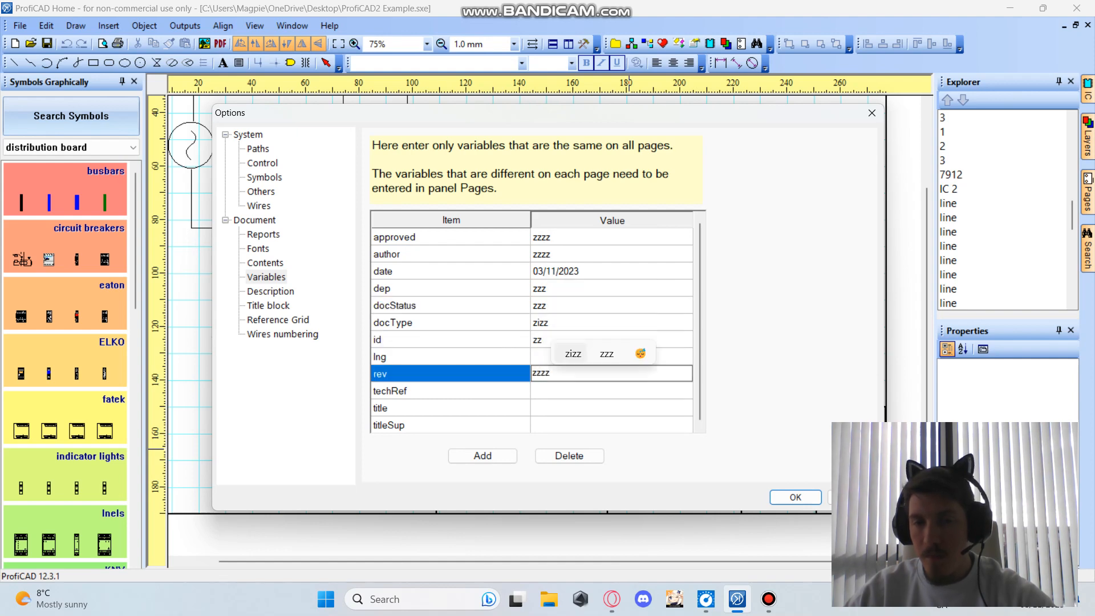
pyautogui.click(788, 501)
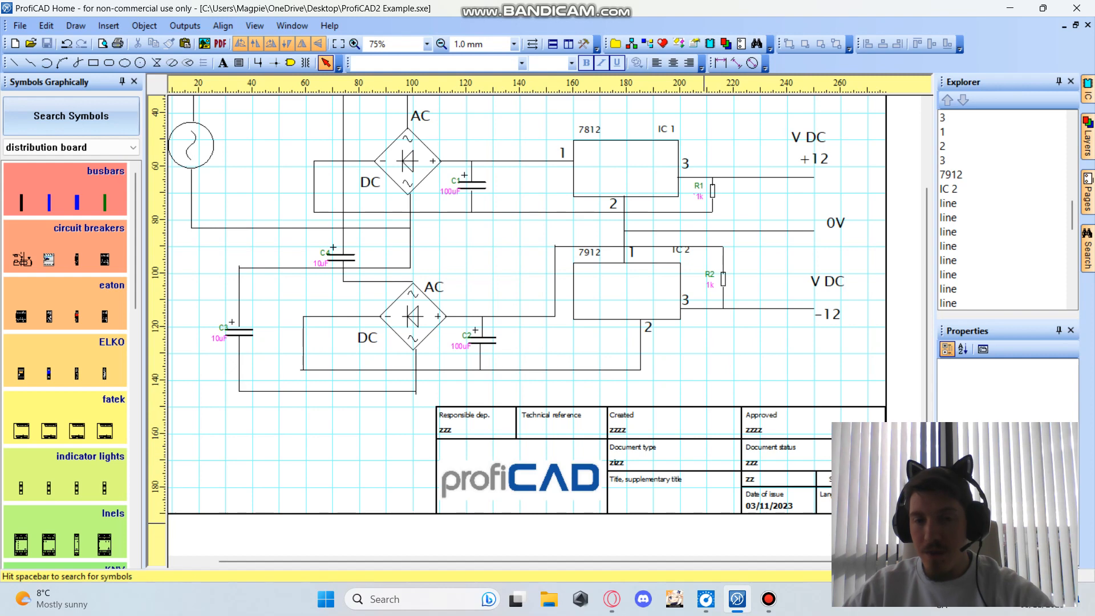
# Step: Examine the whole schematic with its filled-in title block, and inspect the properties of capacitor C2
pyautogui.scroll(-1, 583, 349)
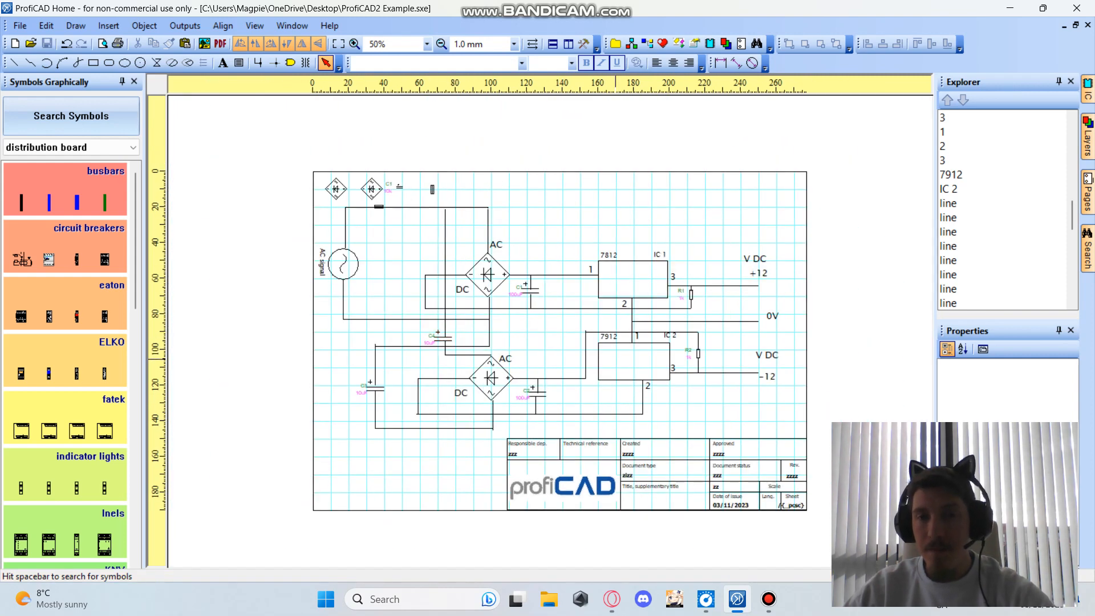
pyautogui.scroll(2, 573, 379)
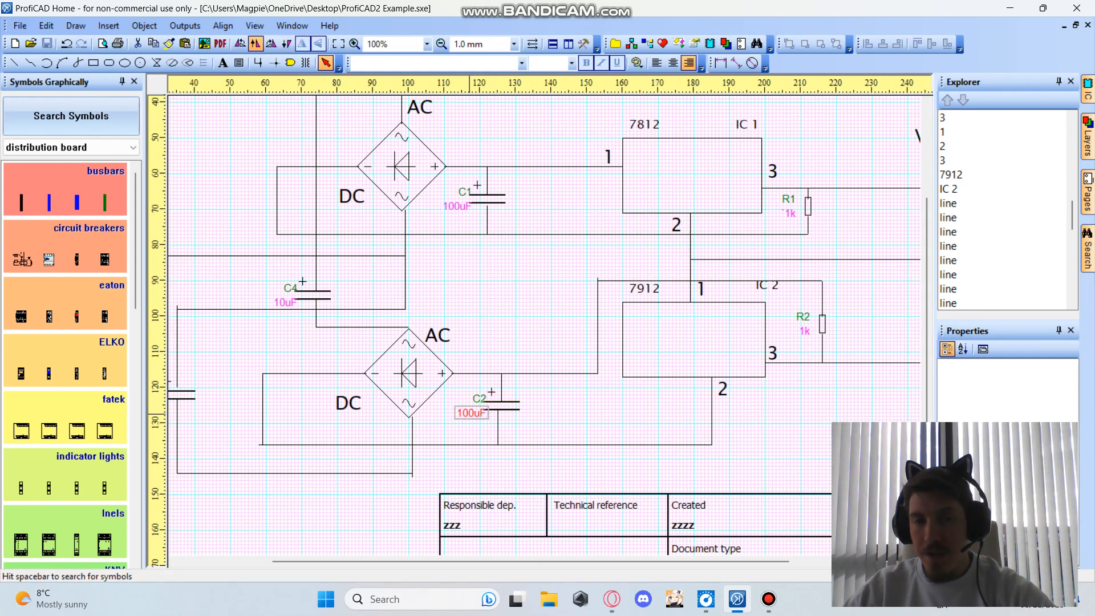
pyautogui.click(502, 406)
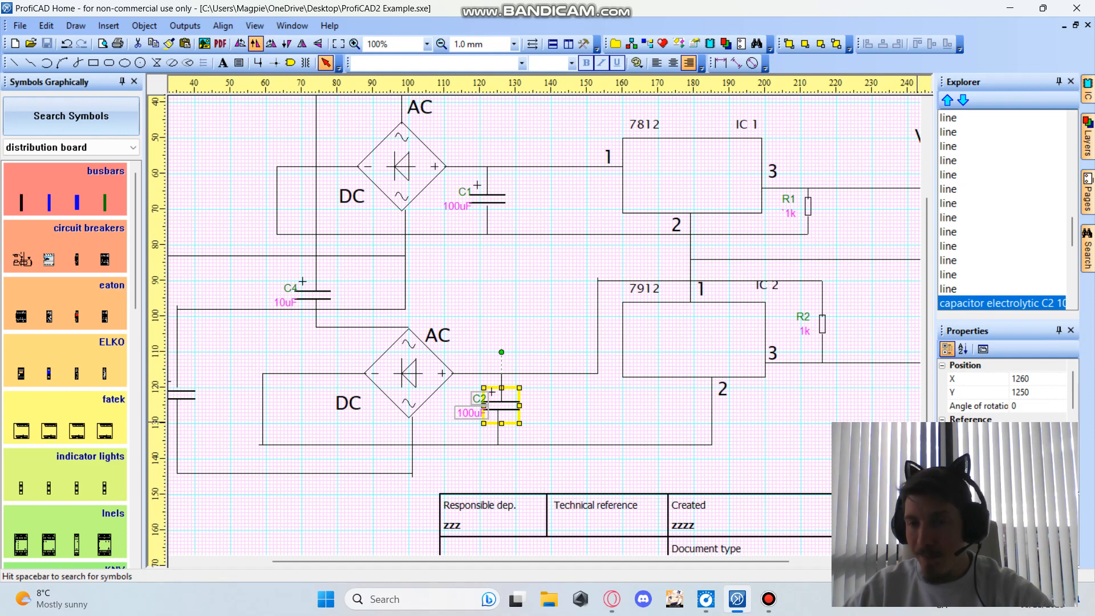
pyautogui.scroll(-2, 1008, 393)
pyautogui.scroll(5, 1008, 394)
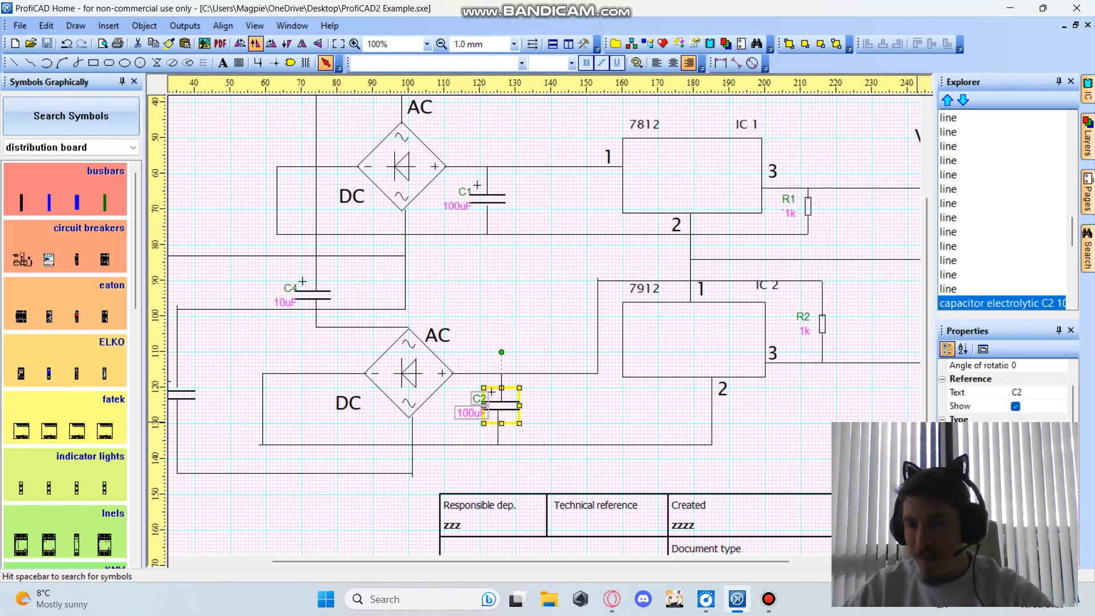
pyautogui.click(545, 315)
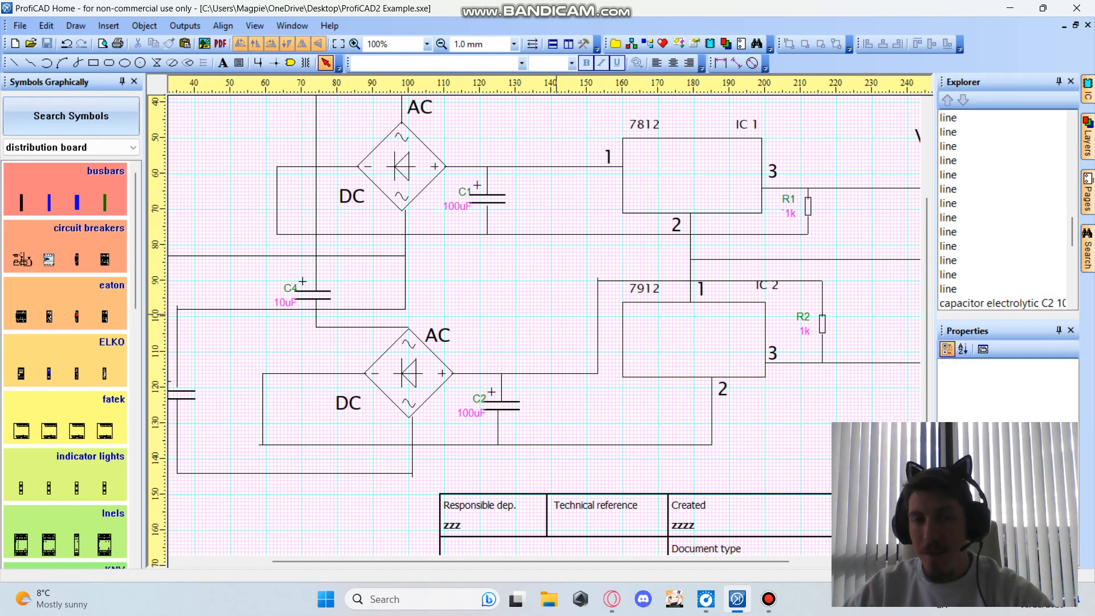
pyautogui.scroll(-4, 543, 310)
pyautogui.scroll(1, 543, 310)
pyautogui.scroll(3, 543, 311)
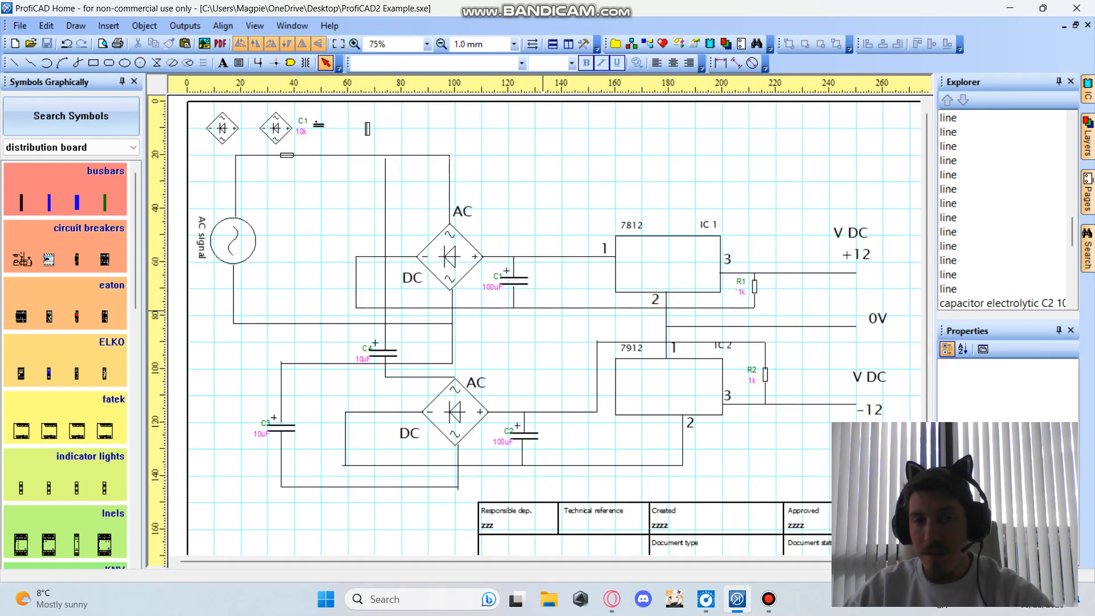
pyautogui.scroll(-1, 543, 311)
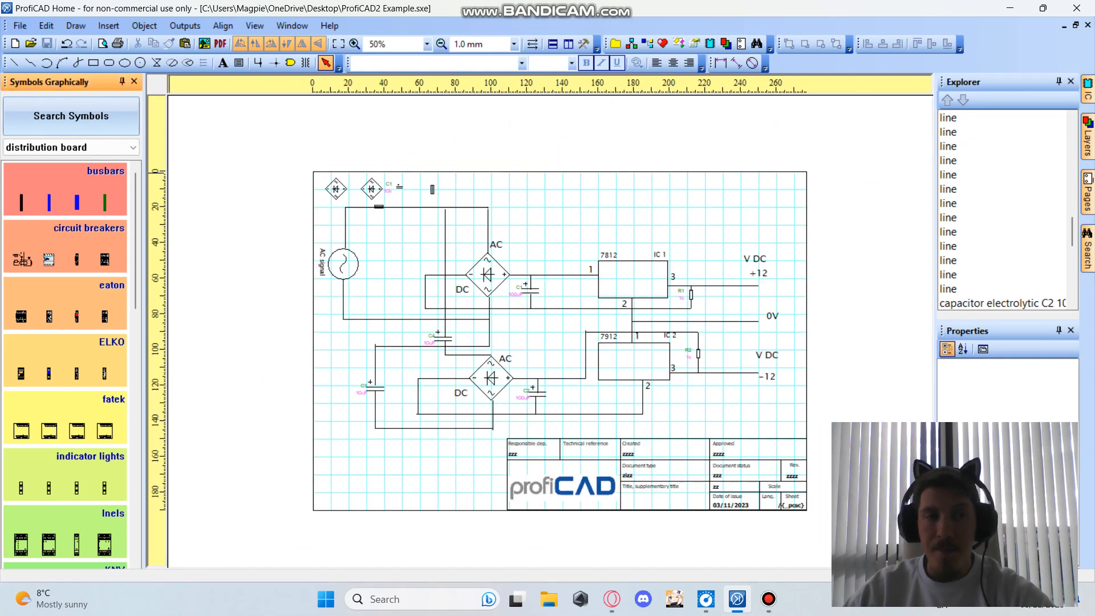
# Step: Examine the distribution board symbol library, including its circuit breakers and indicator lights
pyautogui.click(71, 116)
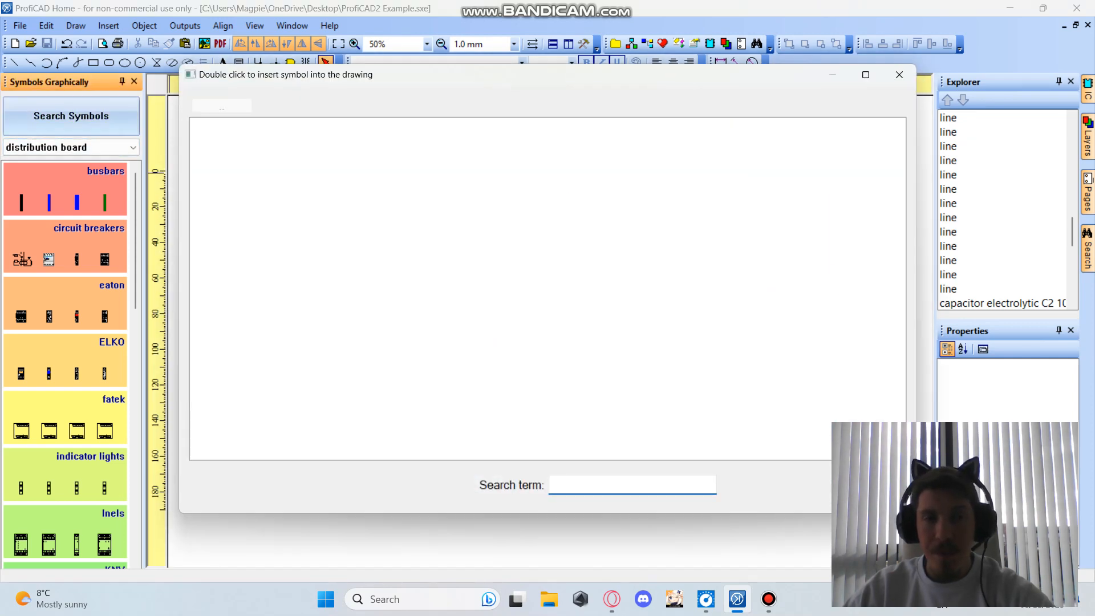
pyautogui.press('Escape')
pyautogui.click(72, 147)
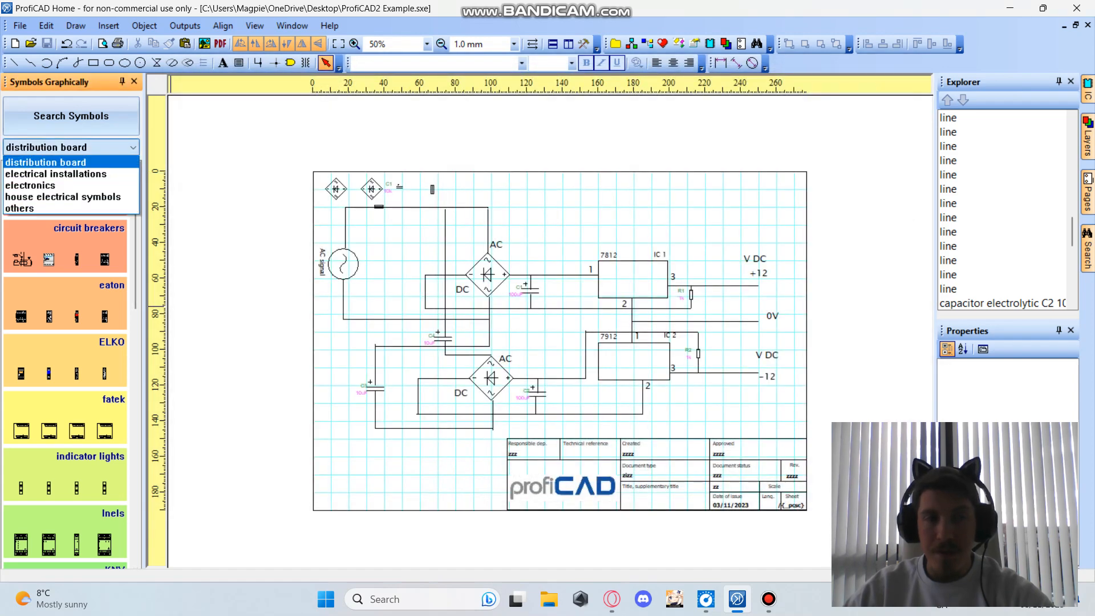
pyautogui.click(71, 163)
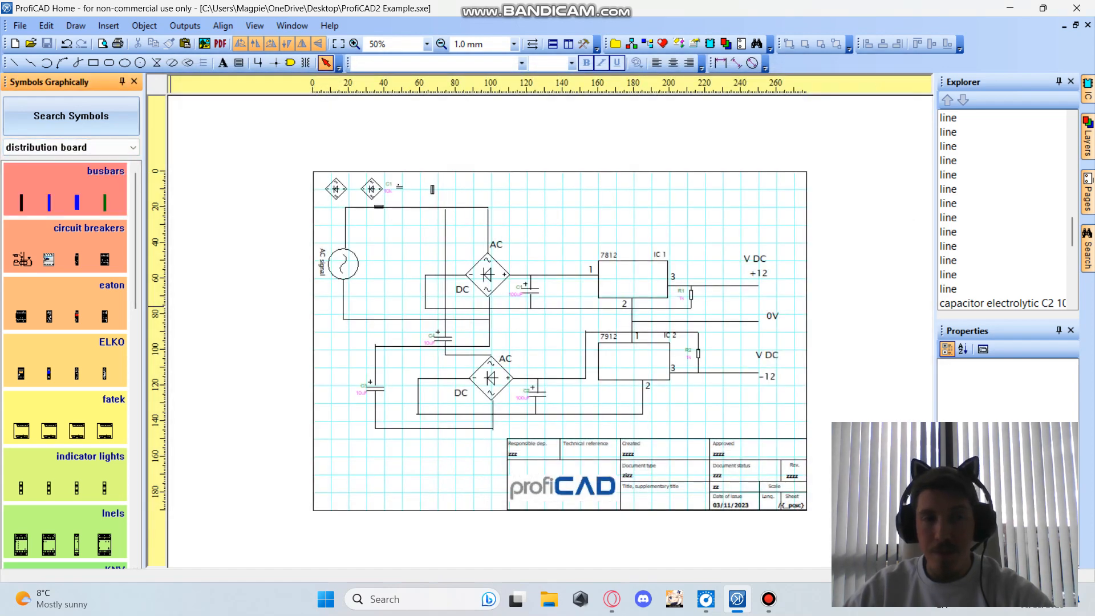
pyautogui.click(65, 189)
pyautogui.click(65, 247)
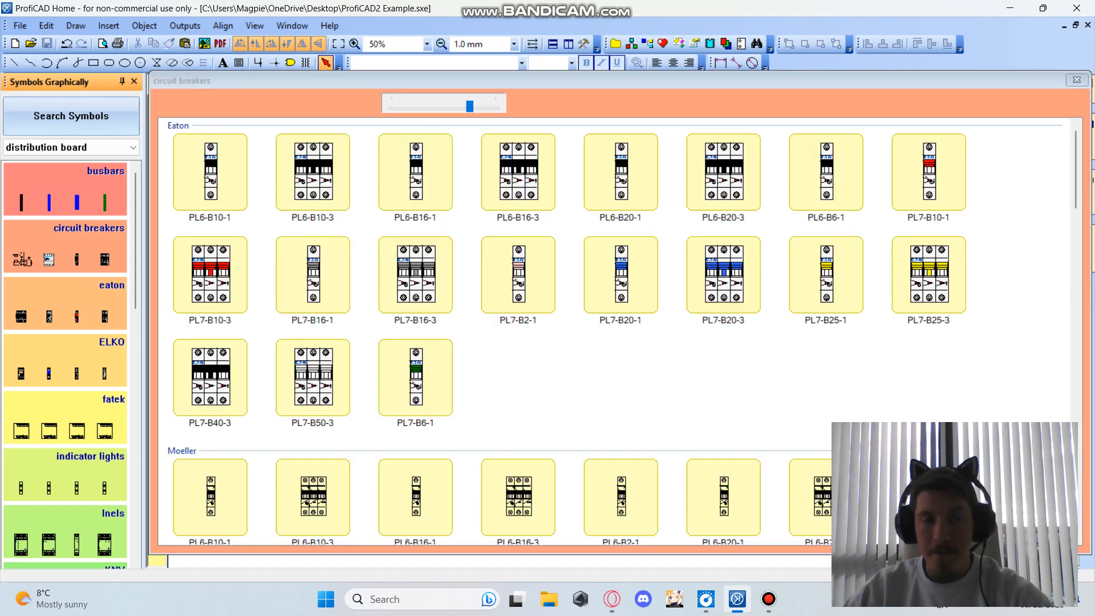
pyautogui.scroll(-10, 218, 194)
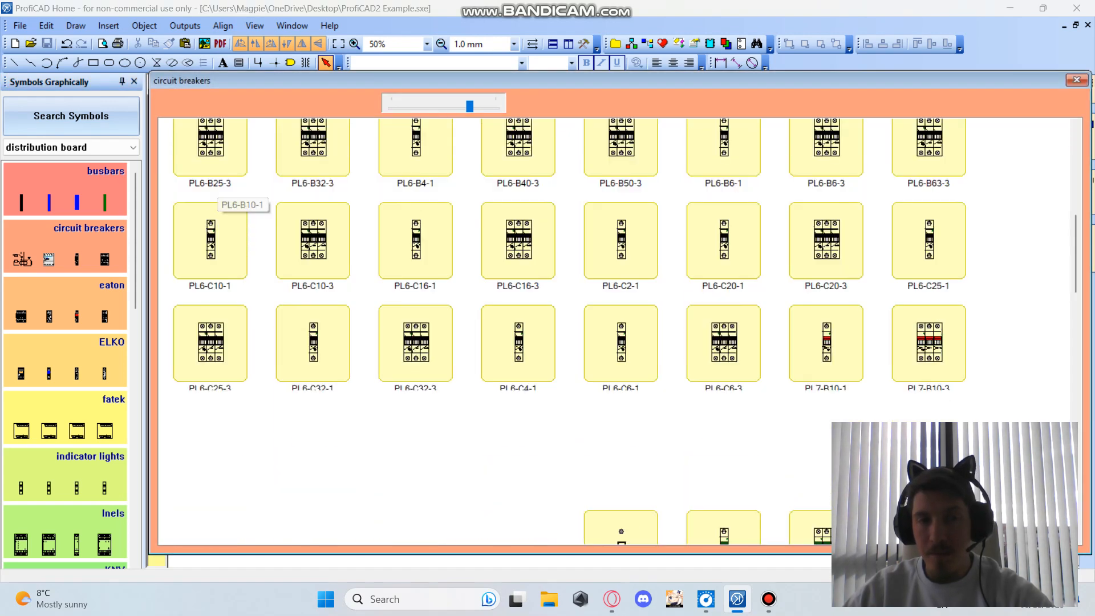
pyautogui.click(65, 247)
pyautogui.click(65, 303)
pyautogui.click(65, 247)
pyautogui.moveTo(65, 475)
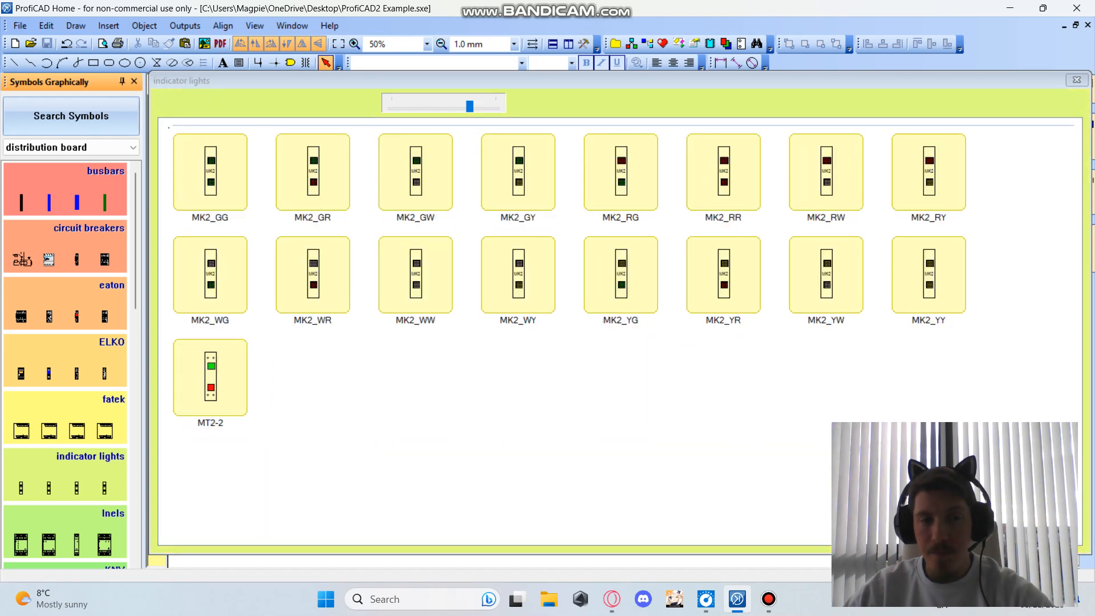
# Step: Examine the electrical installations symbols, including relays and switches, and the house electrical symbols, then return to the distribution board library and the schematic
pyautogui.click(91, 148)
pyautogui.click(71, 174)
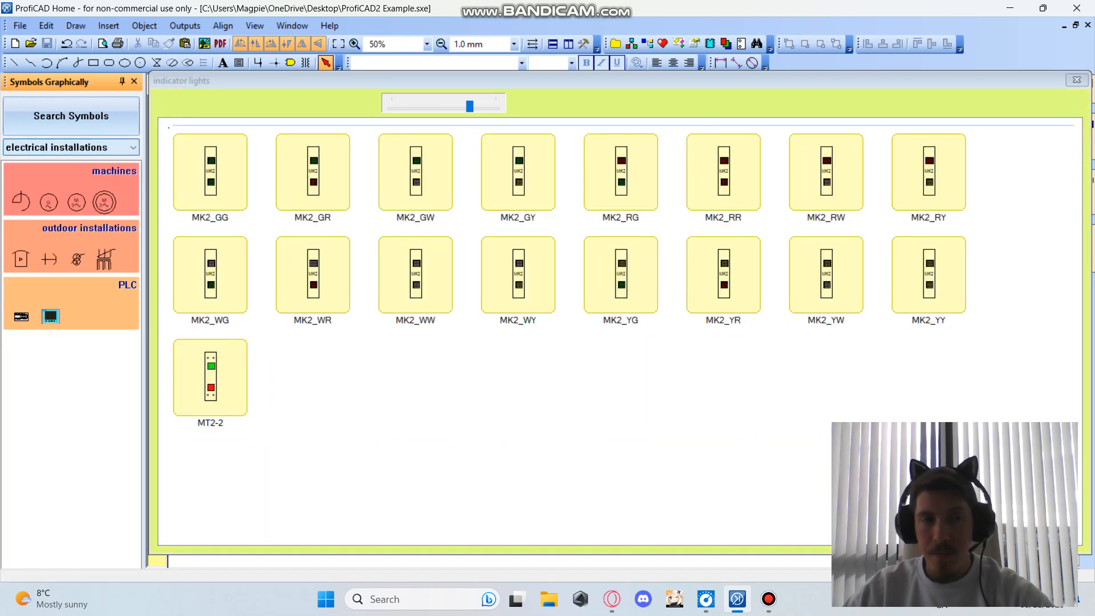
pyautogui.moveTo(67, 418)
pyautogui.click(71, 147)
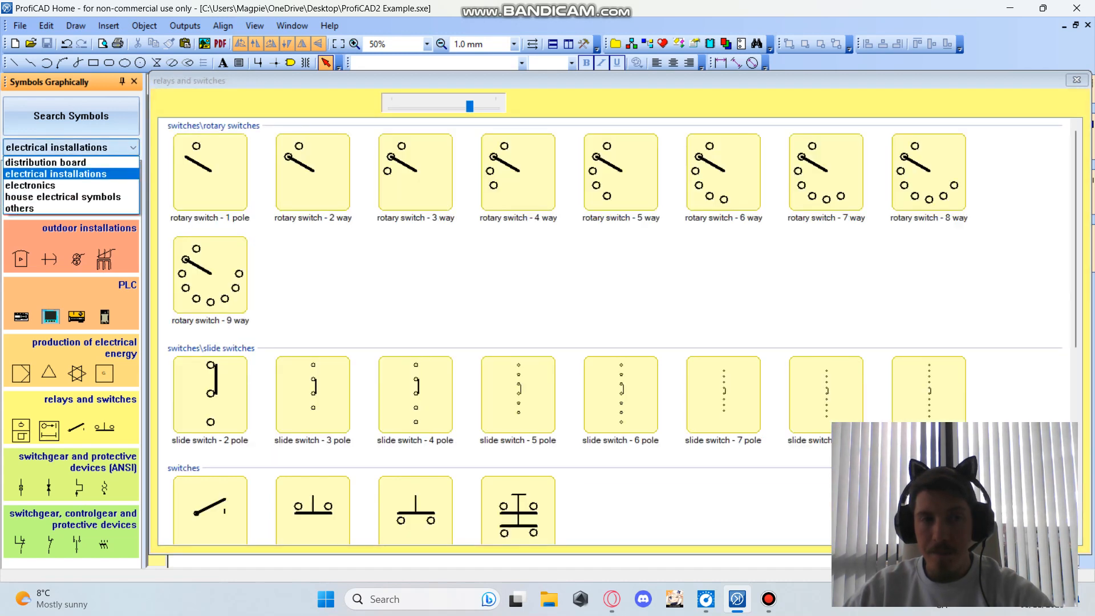
pyautogui.click(63, 196)
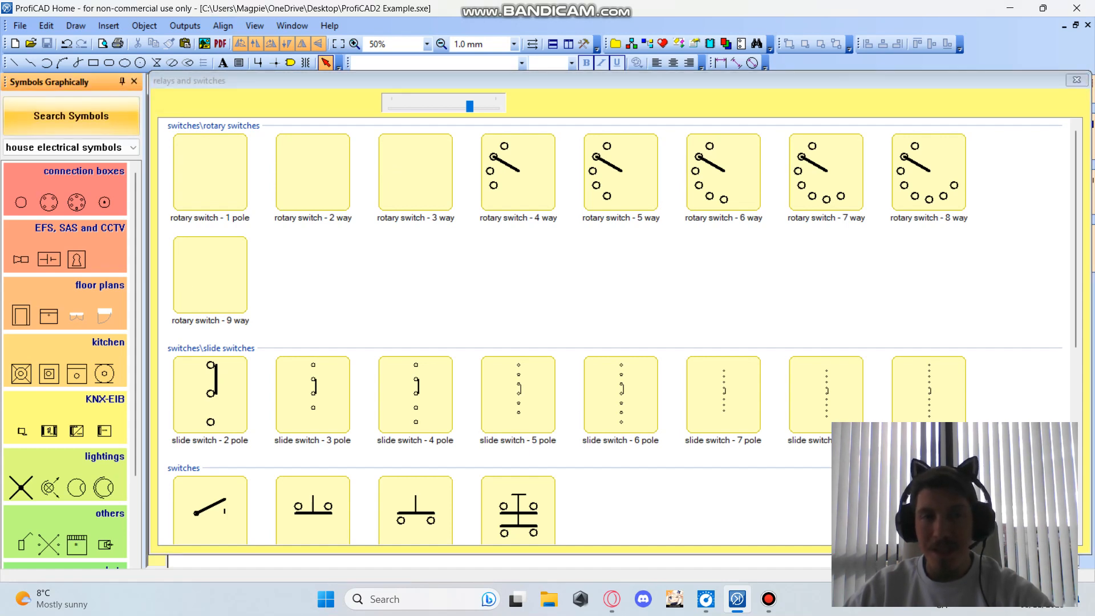
pyautogui.click(114, 147)
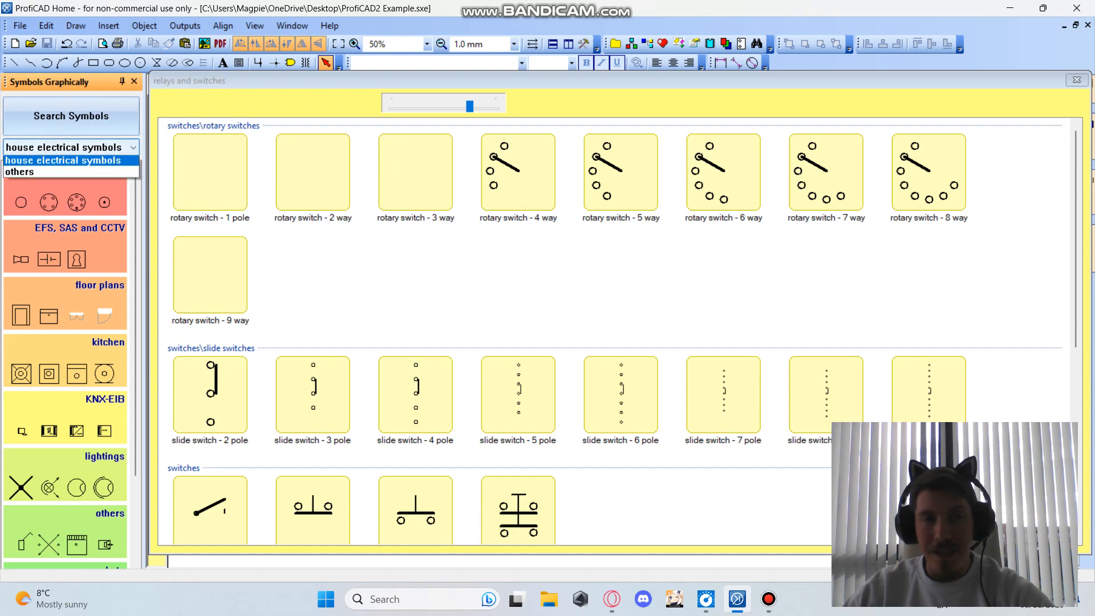
pyautogui.click(68, 161)
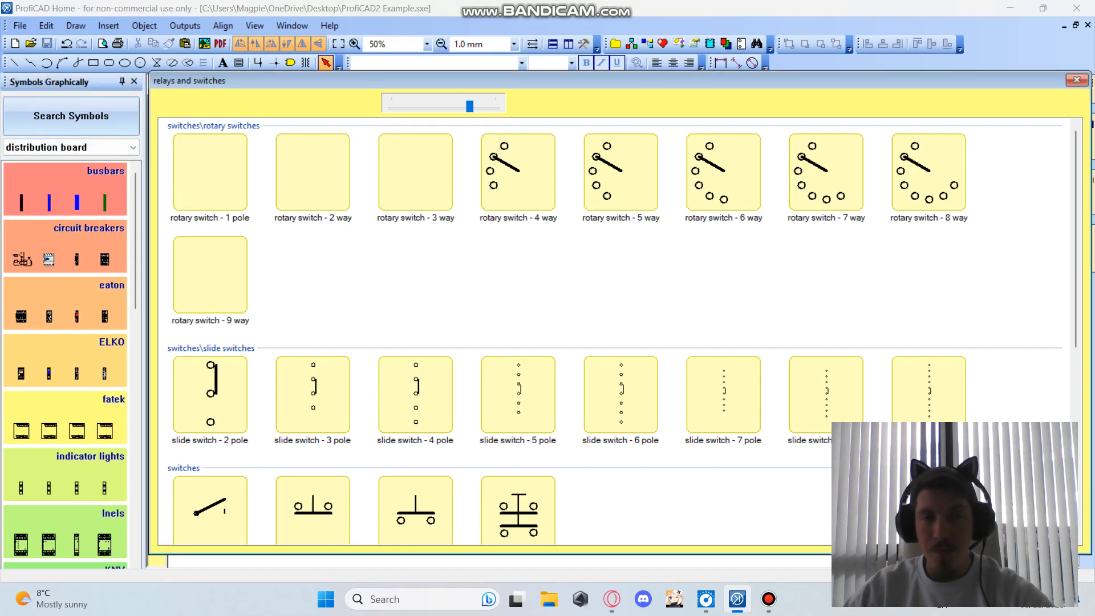
pyautogui.click(1077, 80)
pyautogui.scroll(-1, 455, 272)
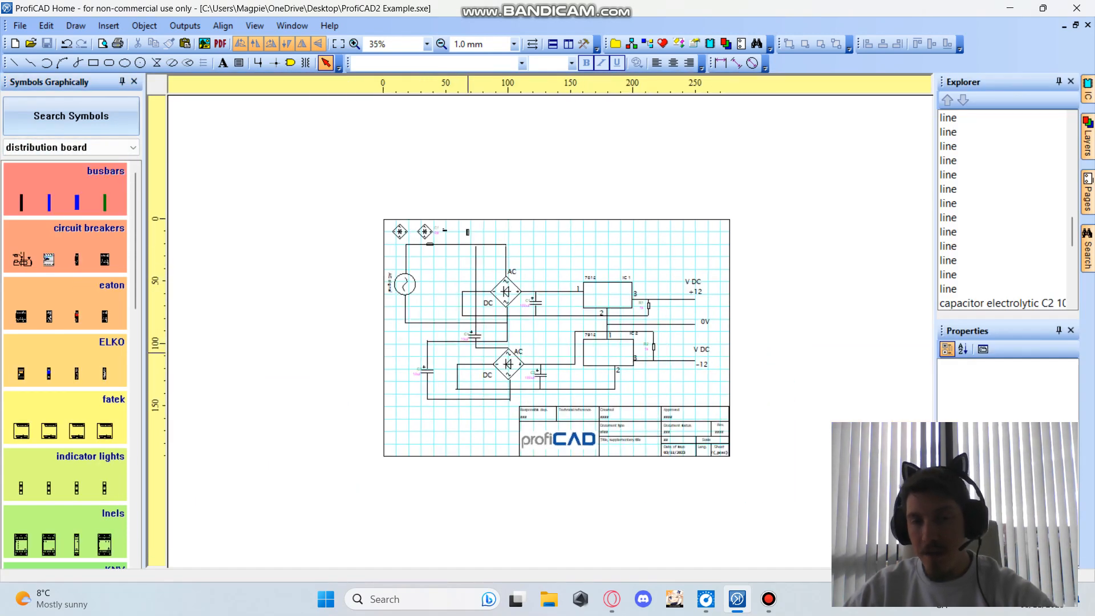
pyautogui.scroll(1, 454, 272)
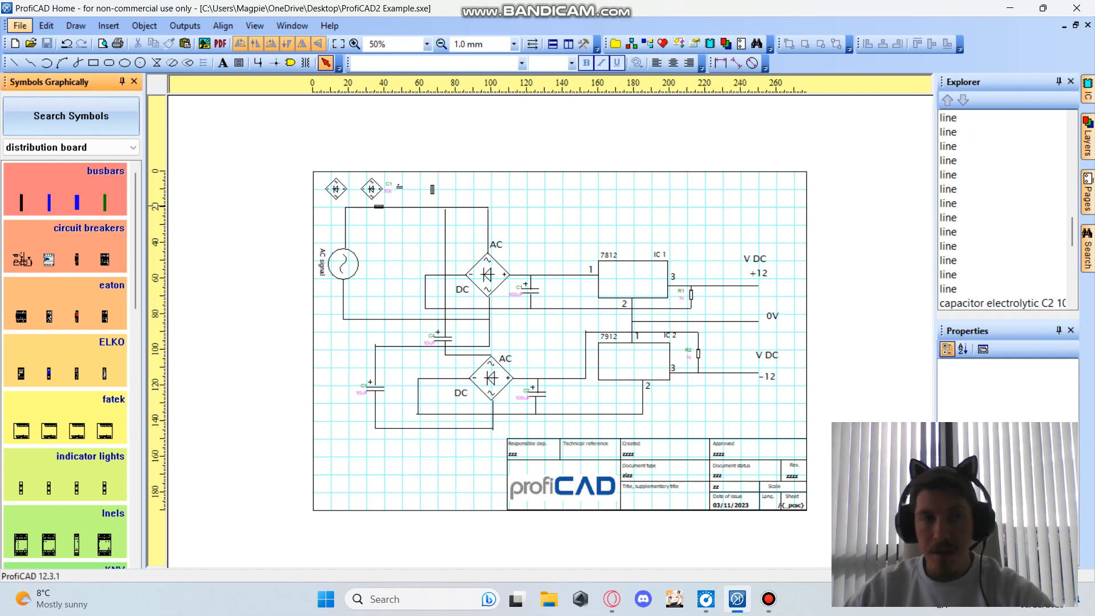
# Step: Save the drawing to the Desktop as ProfiCAD2 Example in ProfiCAD Files (*.sxe) format, replacing the existing file
pyautogui.click(20, 25)
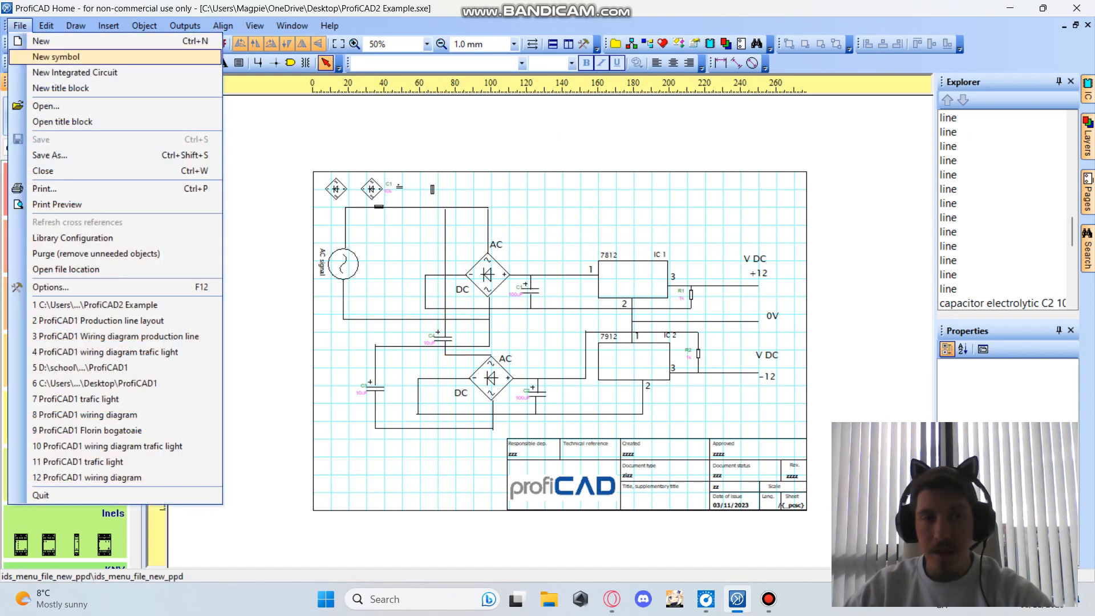
pyautogui.click(57, 155)
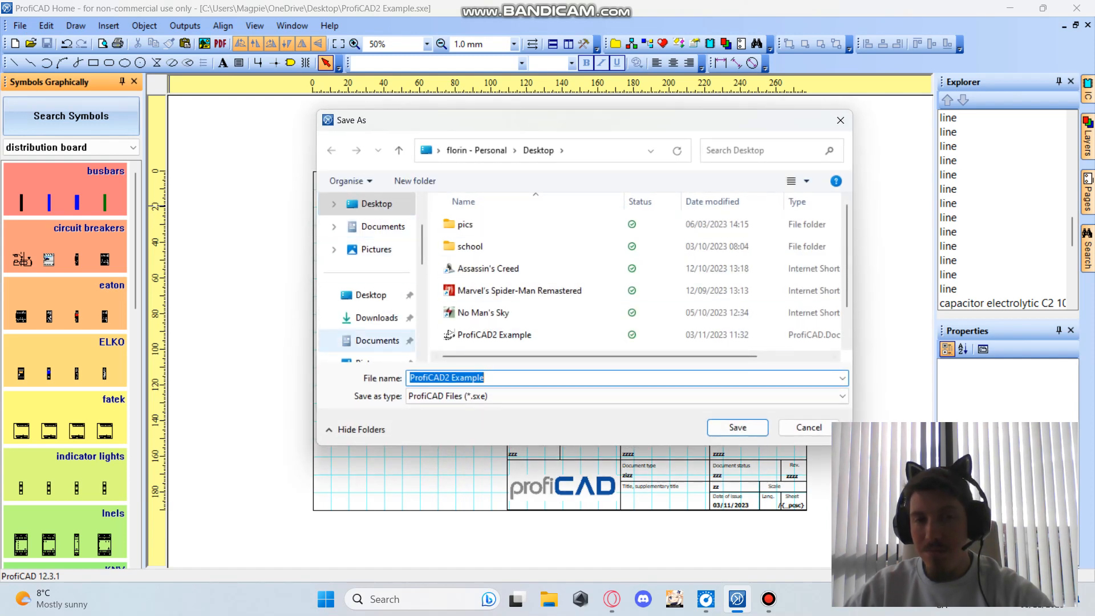
pyautogui.doubleClick(468, 378)
pyautogui.press('Return')
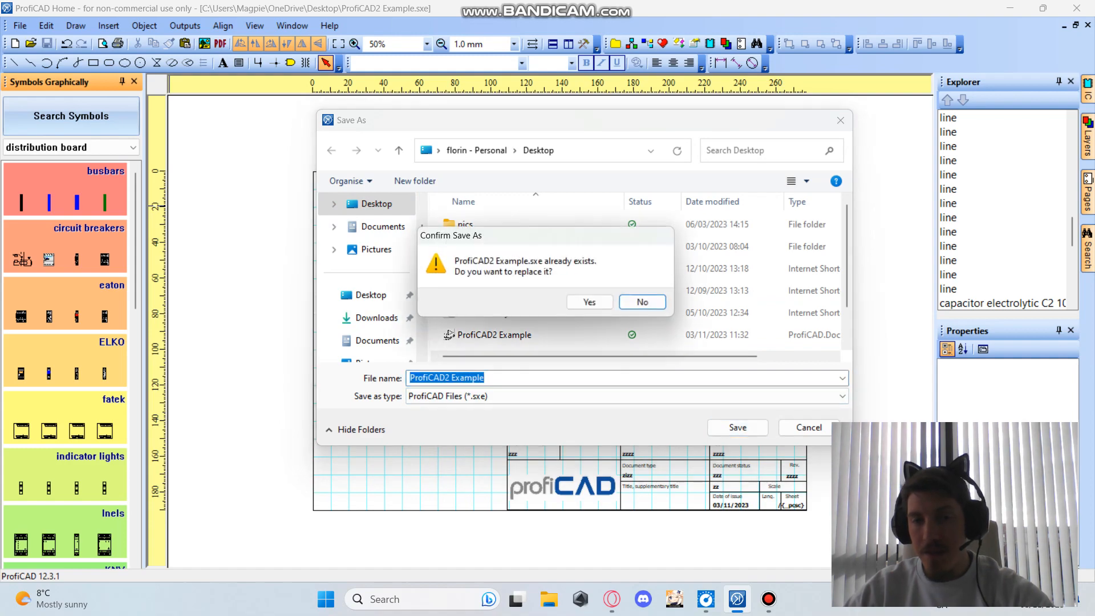
pyautogui.click(589, 302)
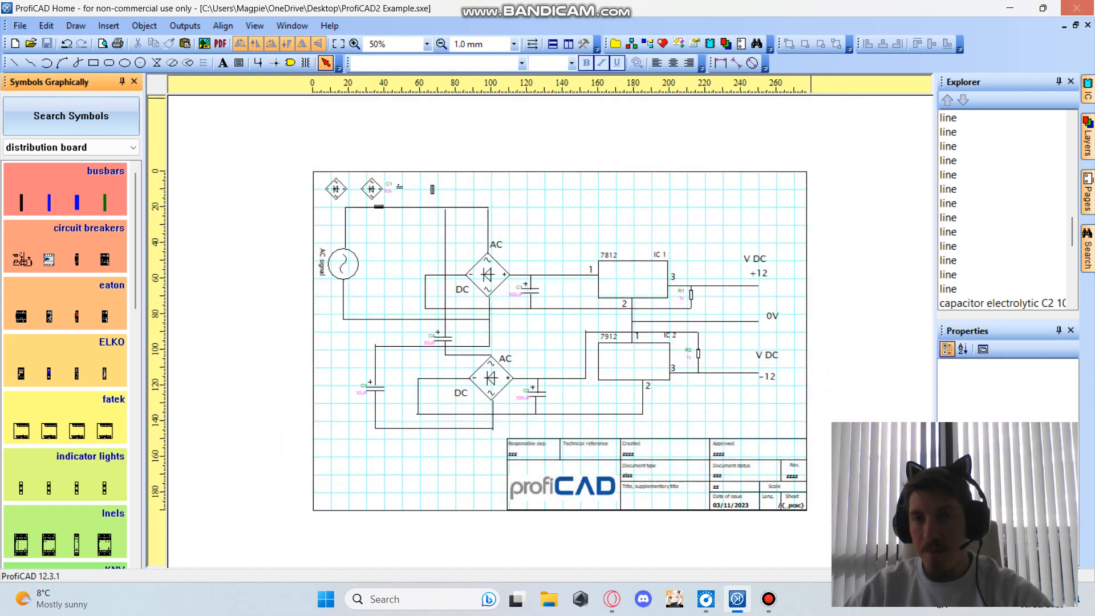
# Step: Close ProfiCAD and reopen the saved ProfiCAD2 Example drawing from the desktop
pyautogui.click(1076, 8)
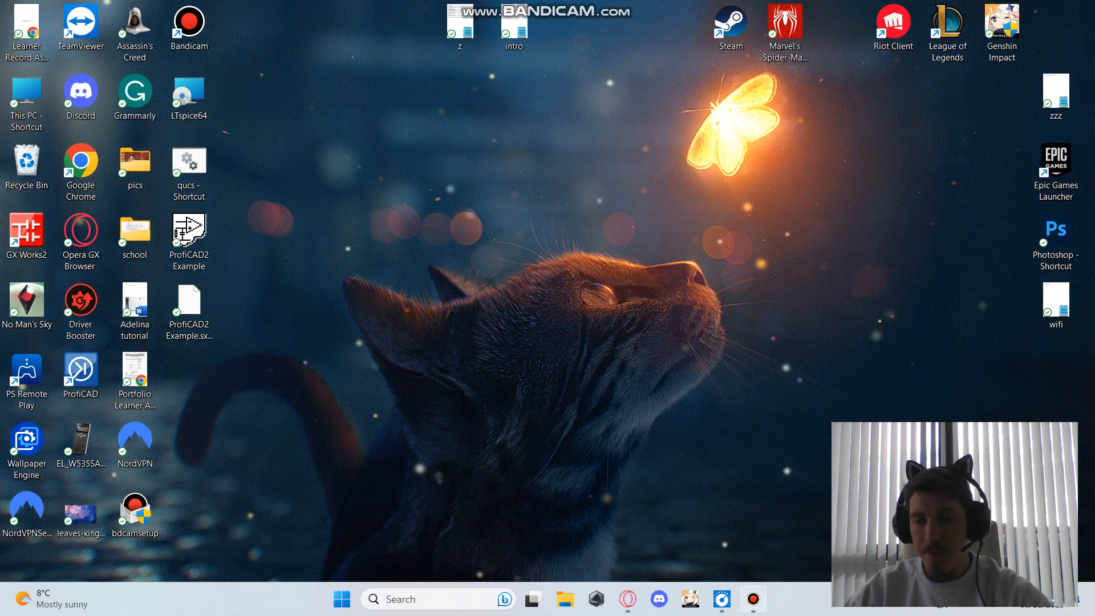
pyautogui.click(754, 599)
pyautogui.click(753, 599)
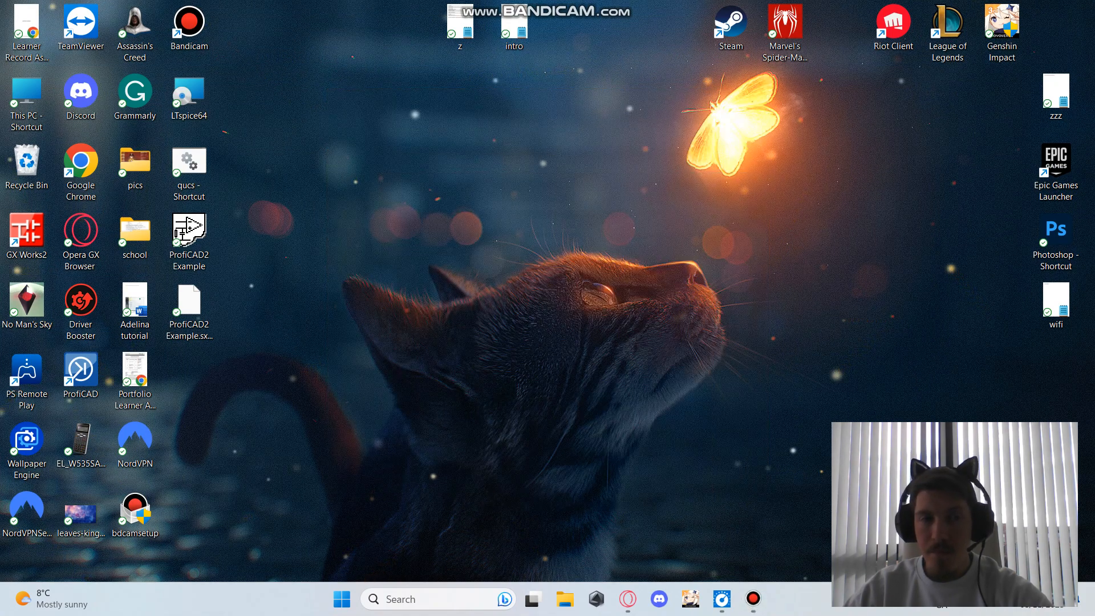
pyautogui.doubleClick(188, 240)
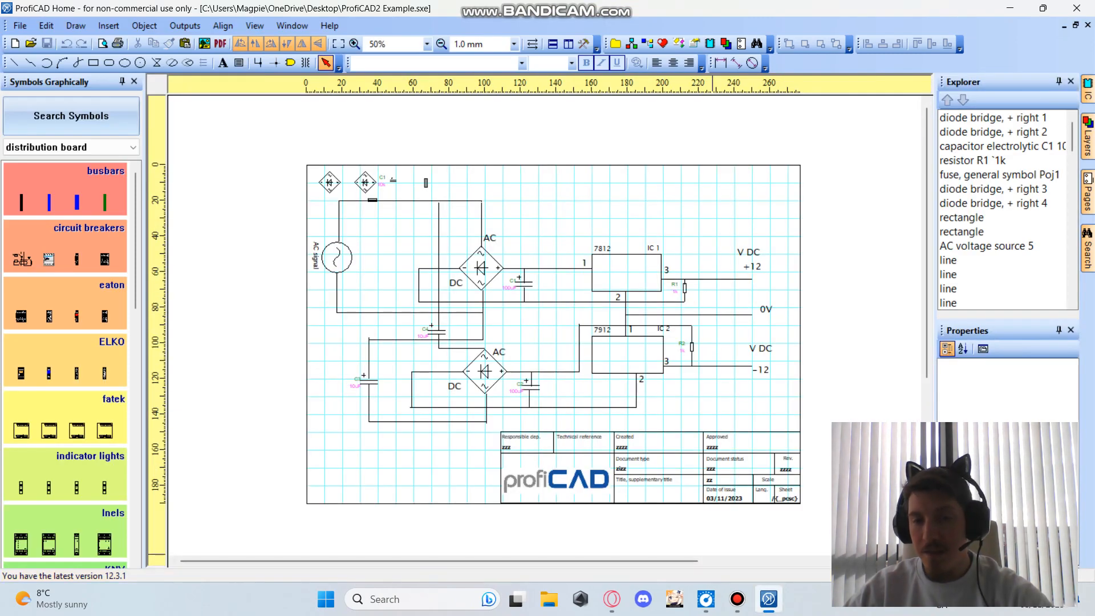
pyautogui.moveTo(769, 599)
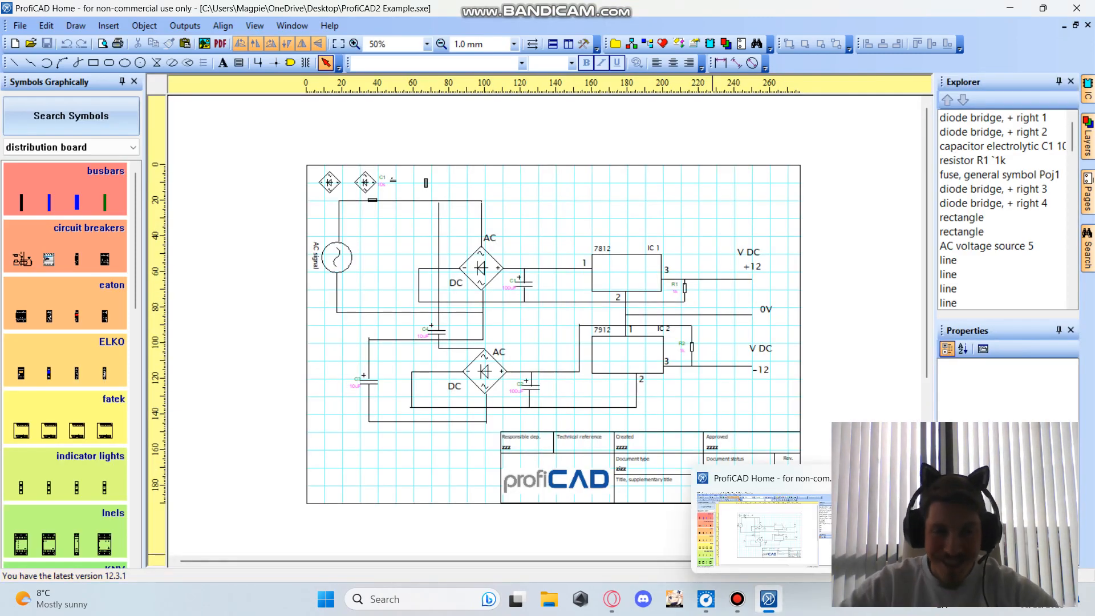